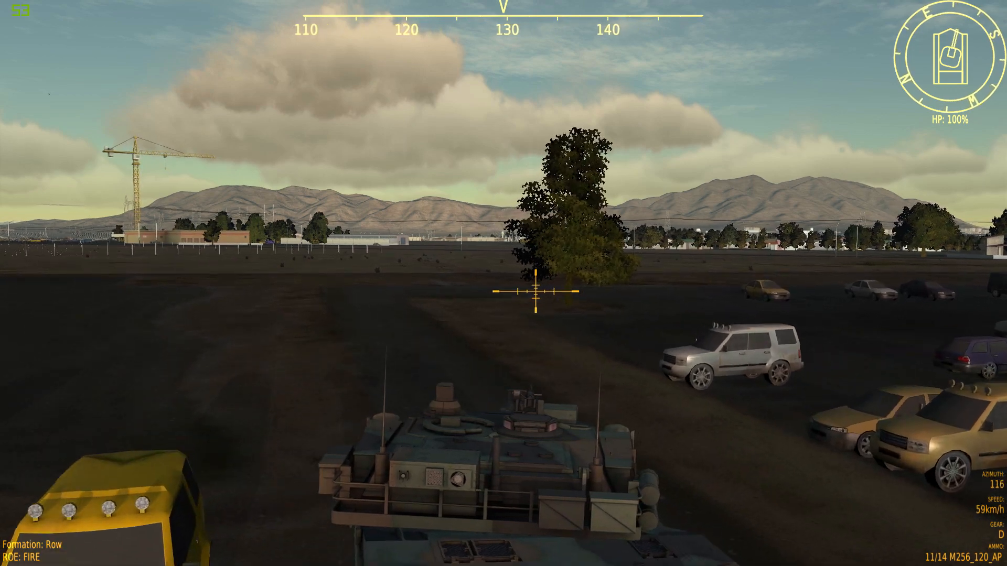
Step: Drive the tank across the open field, steering toward the distant buildings, and alternate between the external and onboard views
key(v)
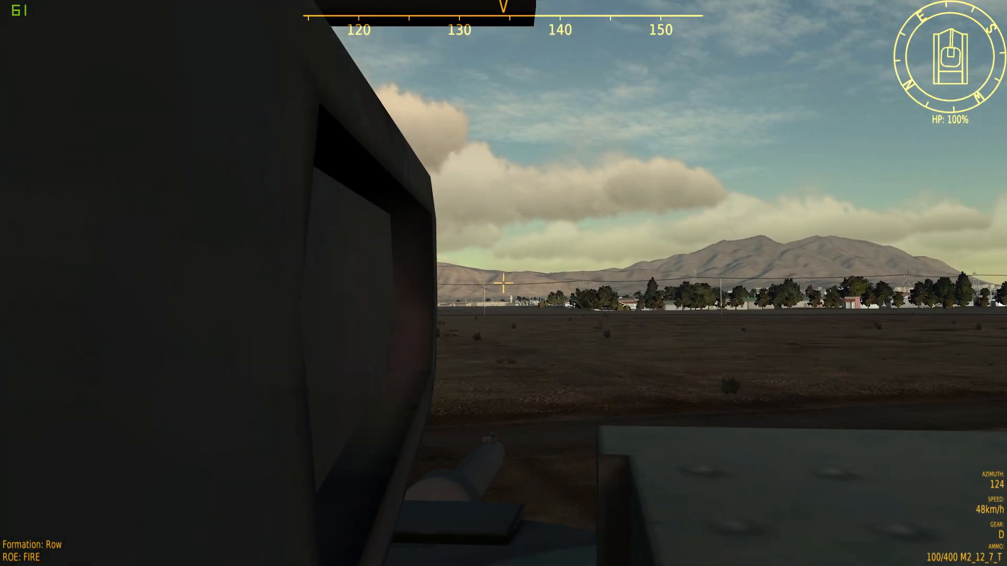
key(v)
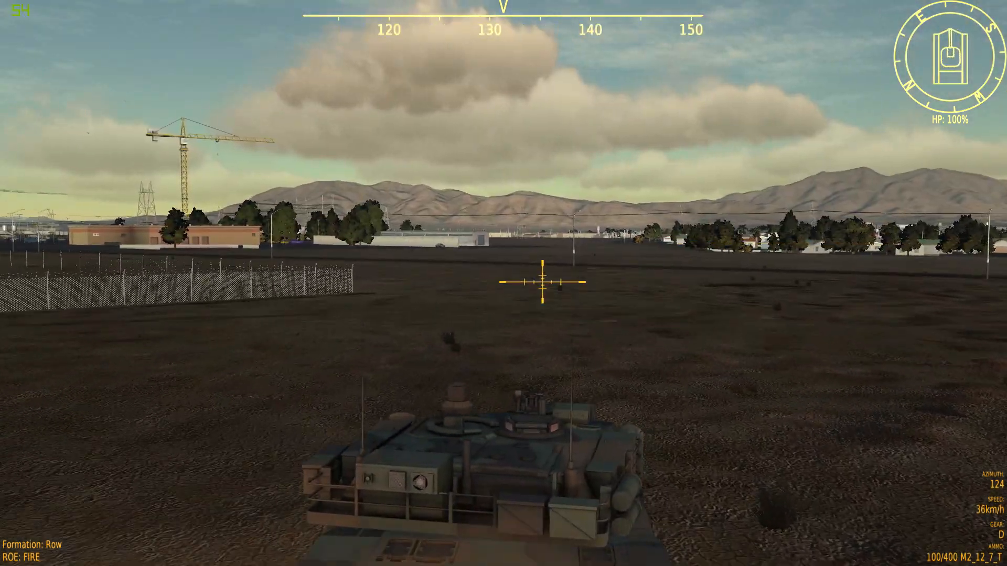
key(d)
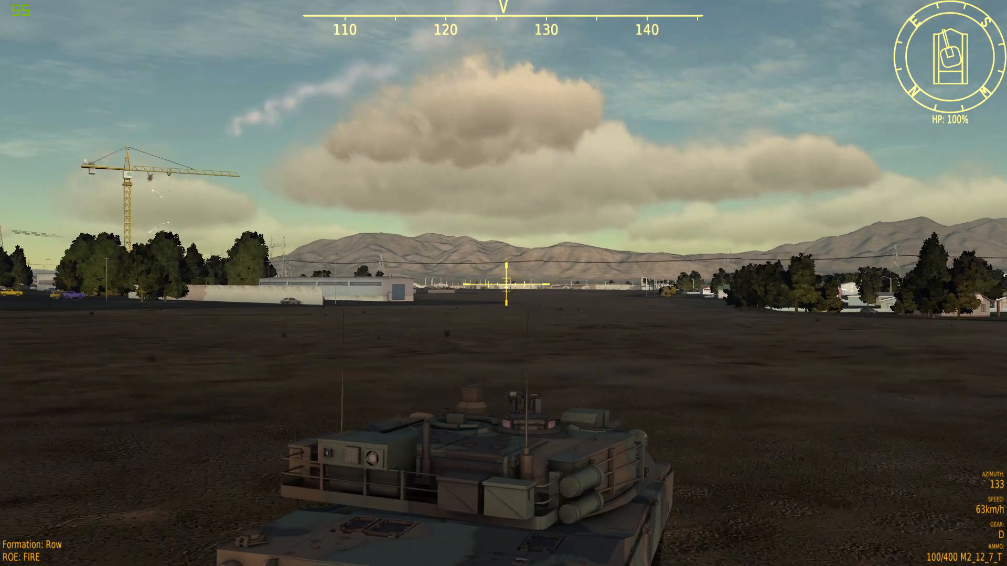
key(F1)
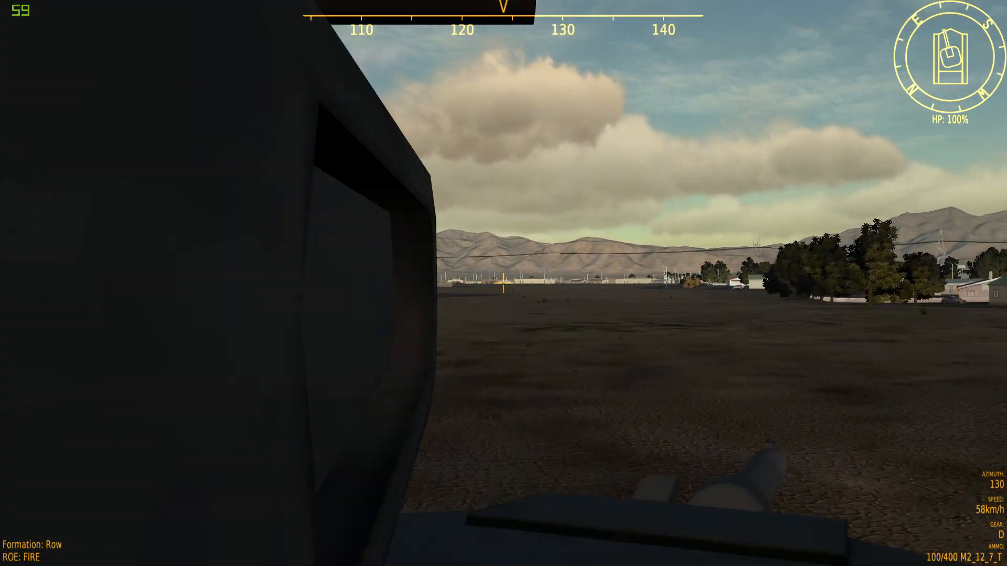
Step: Look through the gunner's sight and fire an M256_120_AP round at the distant target below the mountains
key(v)
key(v)
key(v)
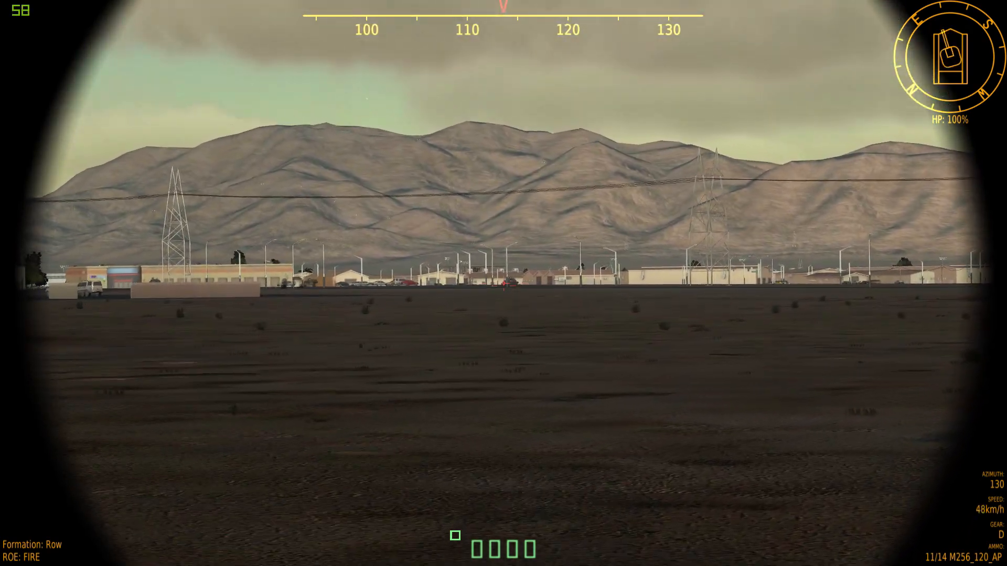
click(503, 283)
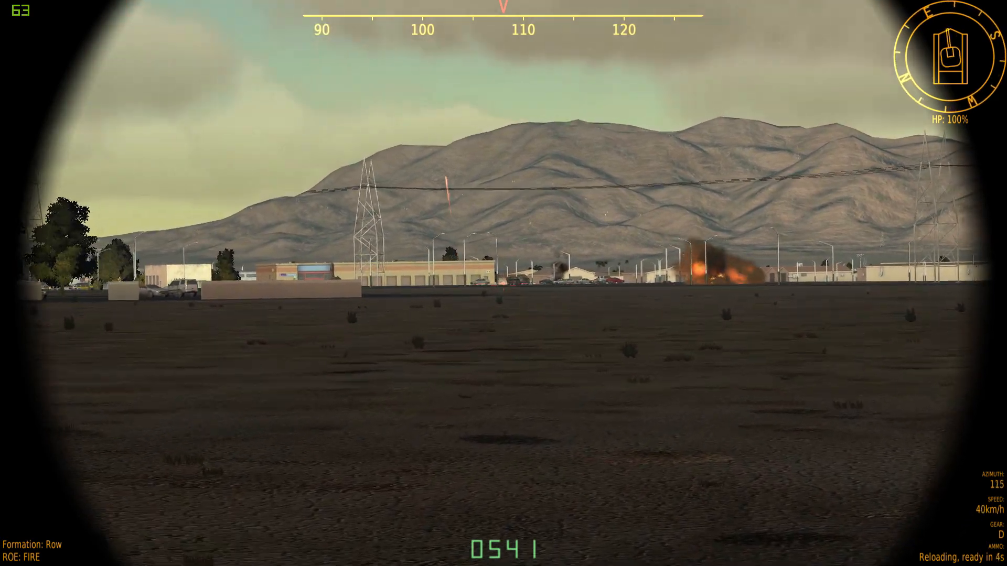
Step: Magnify the gunner's sight on the wheeled armoured vehicle in the open and fire the main gun at it
key(=)
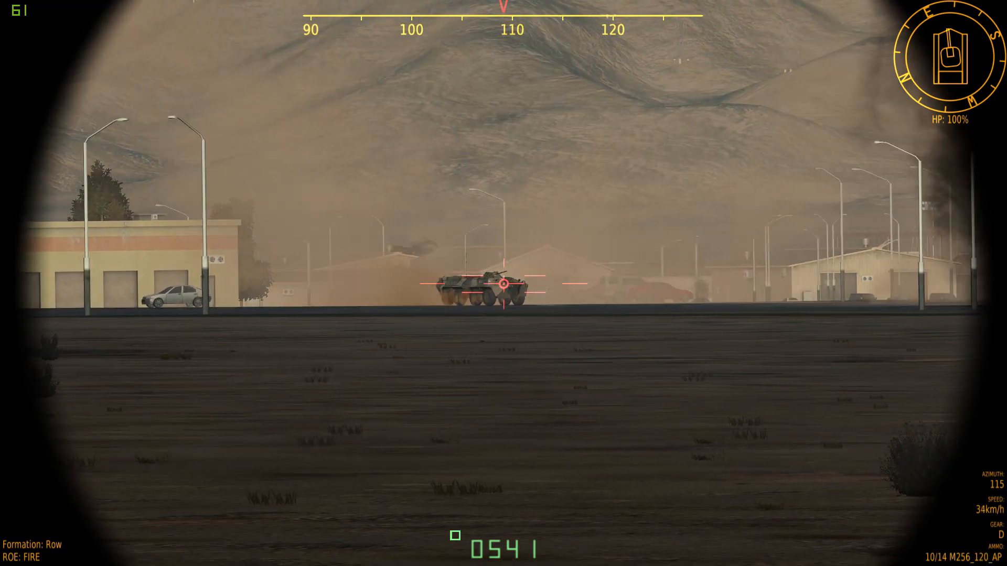
key(space)
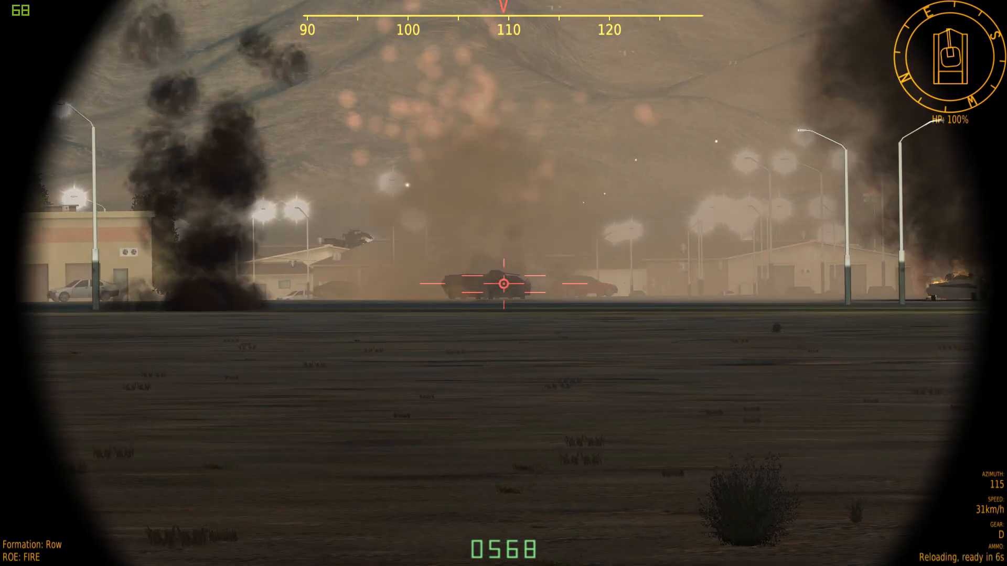
key(-)
Step: Scan the surroundings, aim the magnified gunner's sight at the tank in front of the arcade, and fire the main gun
key(v)
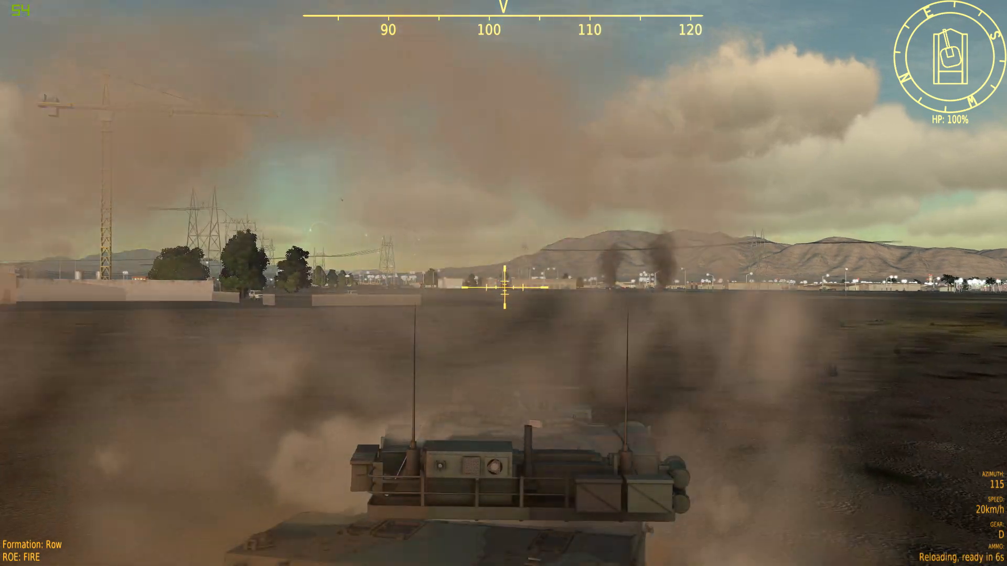
key(v)
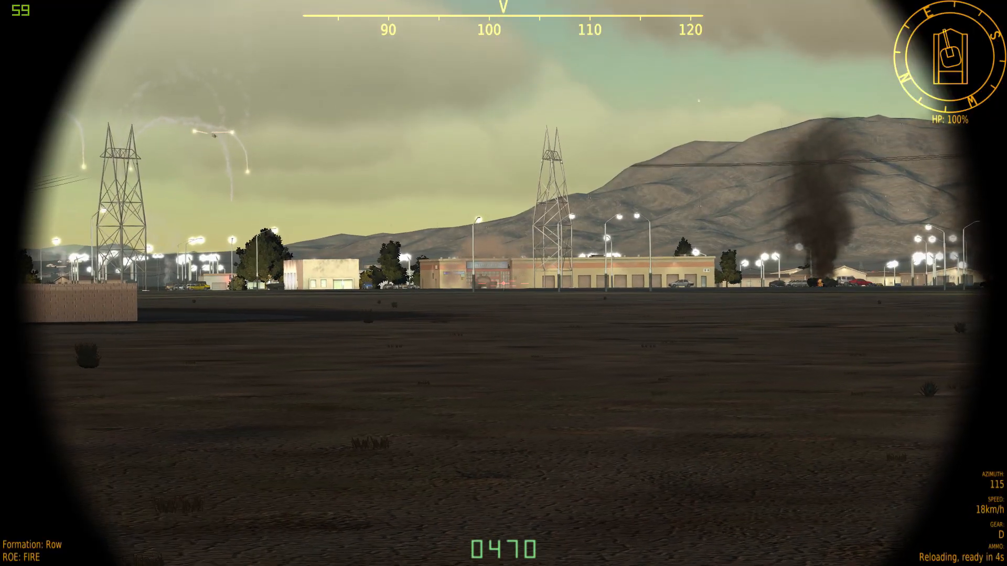
key(equal)
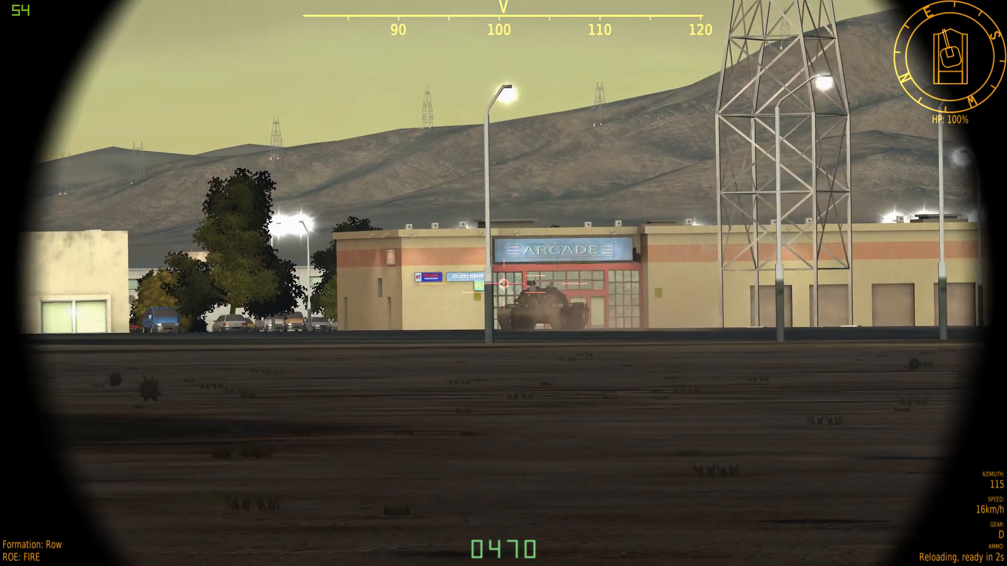
key(r)
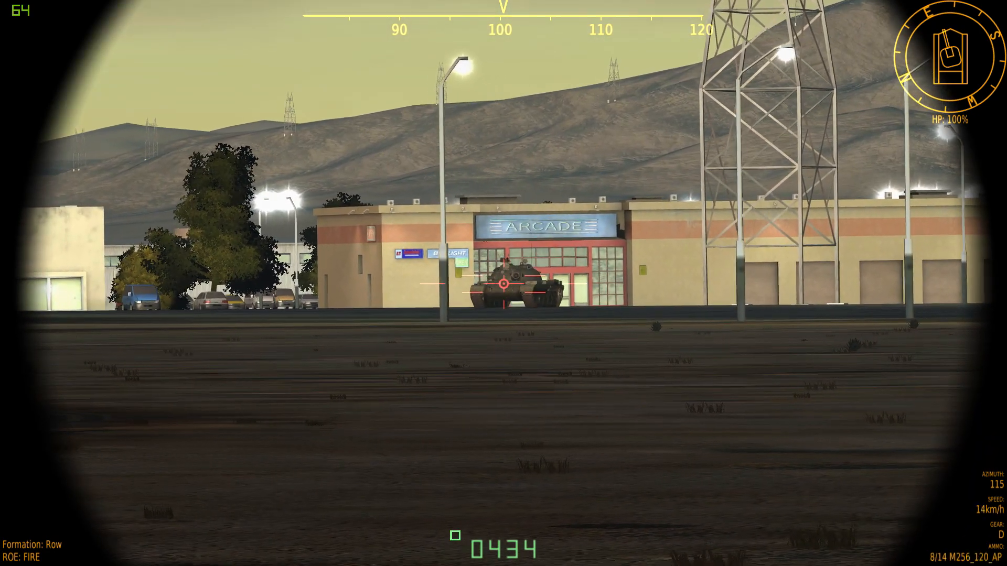
click(503, 284)
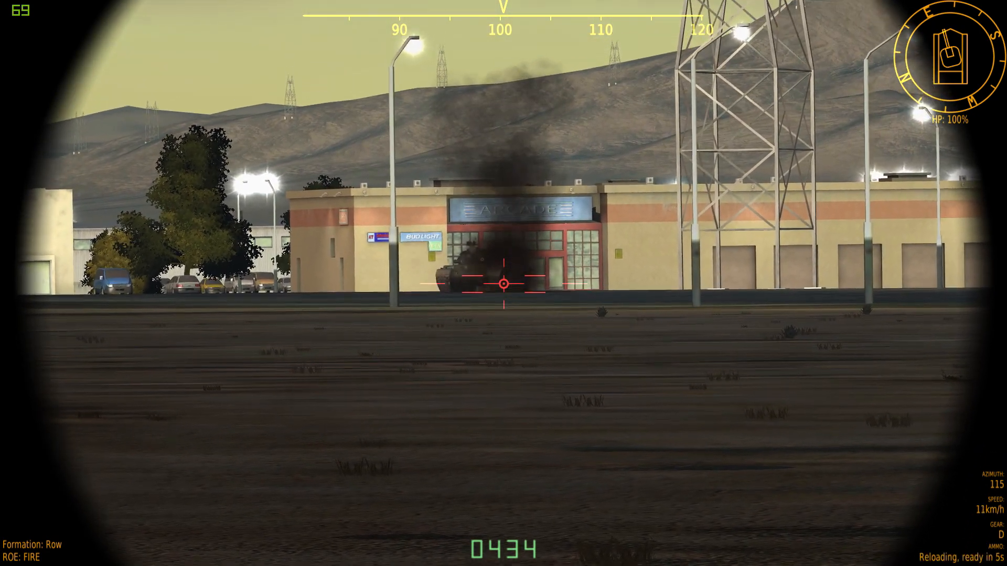
Step: Fire the main gun at the armoured vehicles behind the yellow station wagon and beside the truck near the pylons
key(minus)
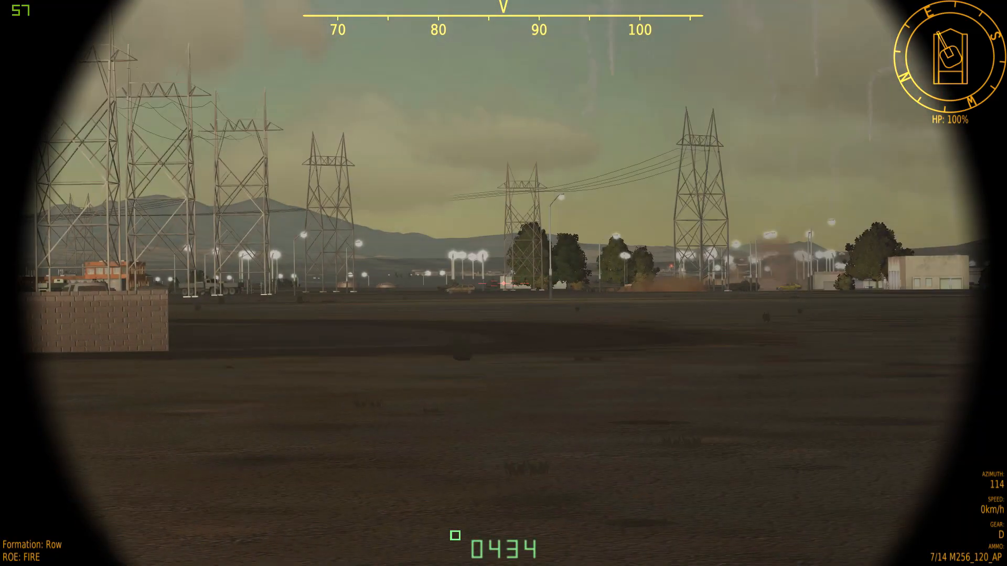
key(equal)
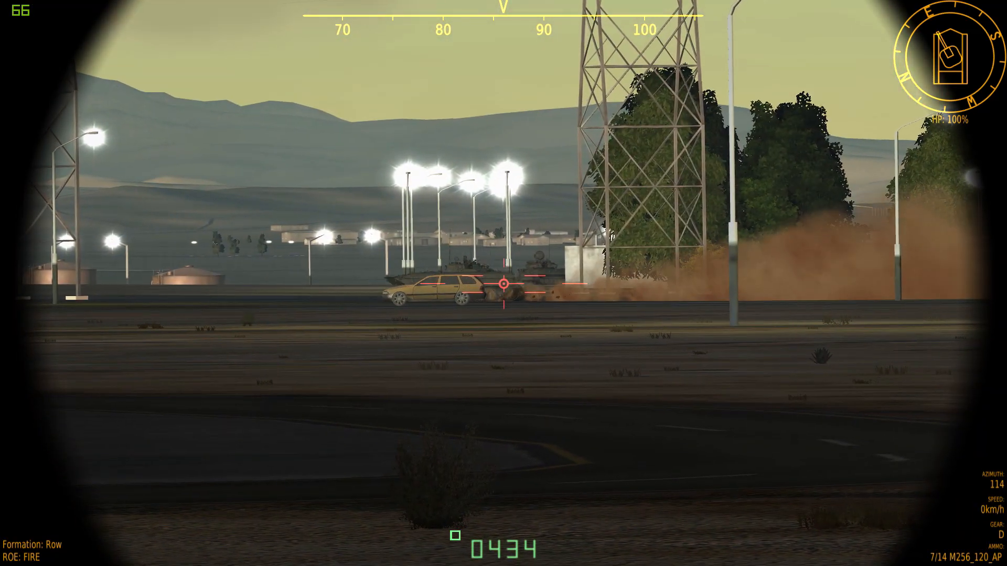
click(503, 284)
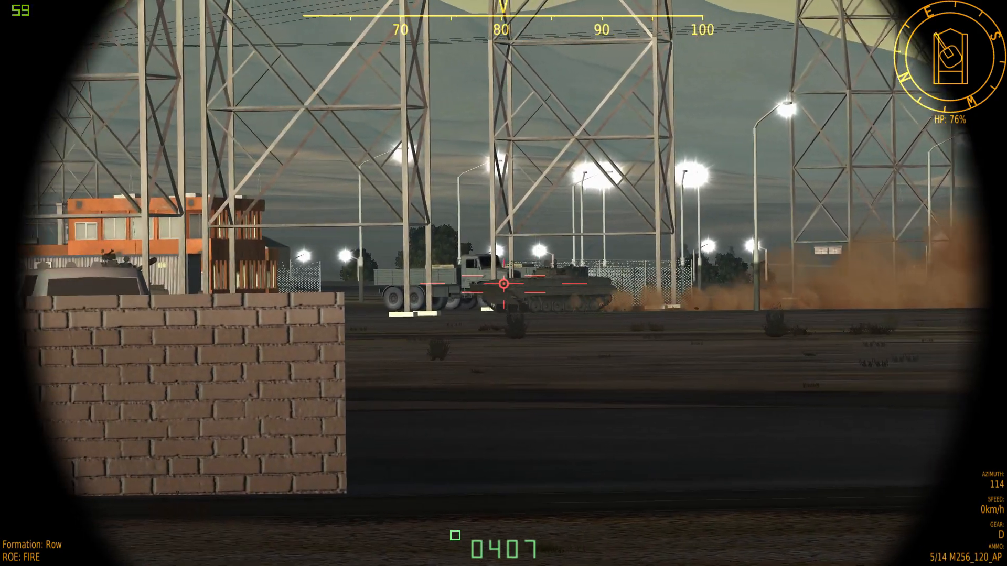
click(504, 283)
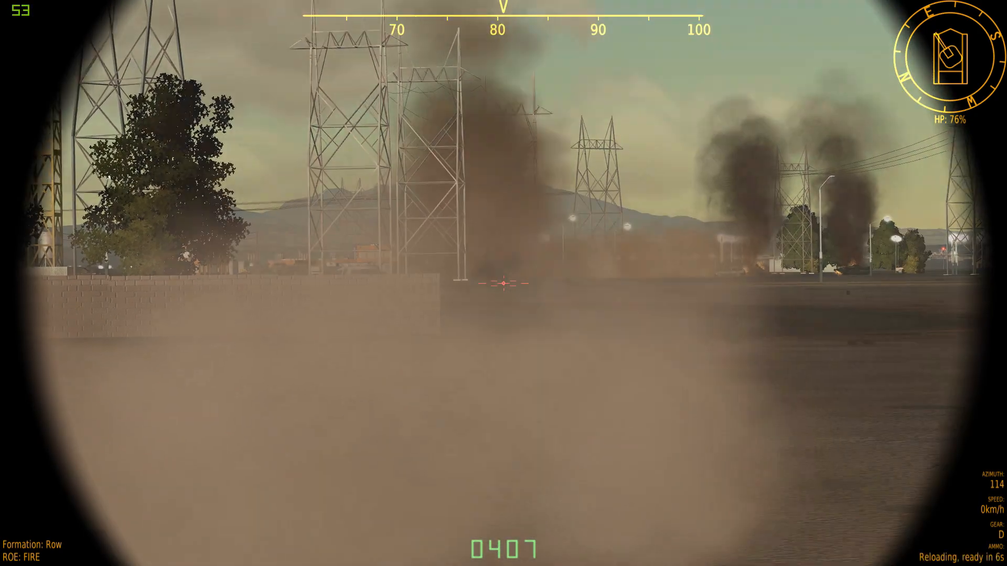
Step: Drive the tank forward from the external view and switch to the M2_12_7_T machine gun position
key(v)
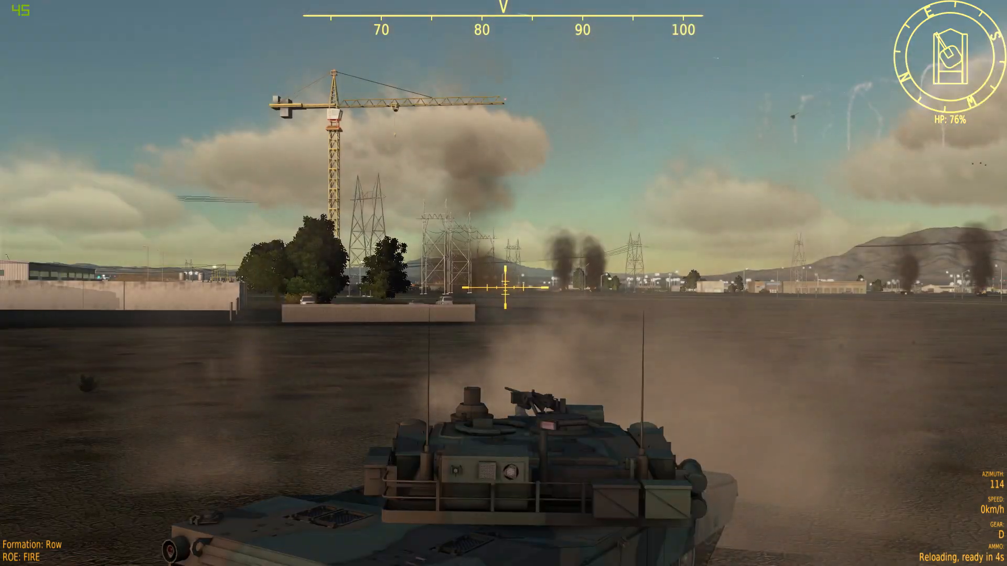
key(w)
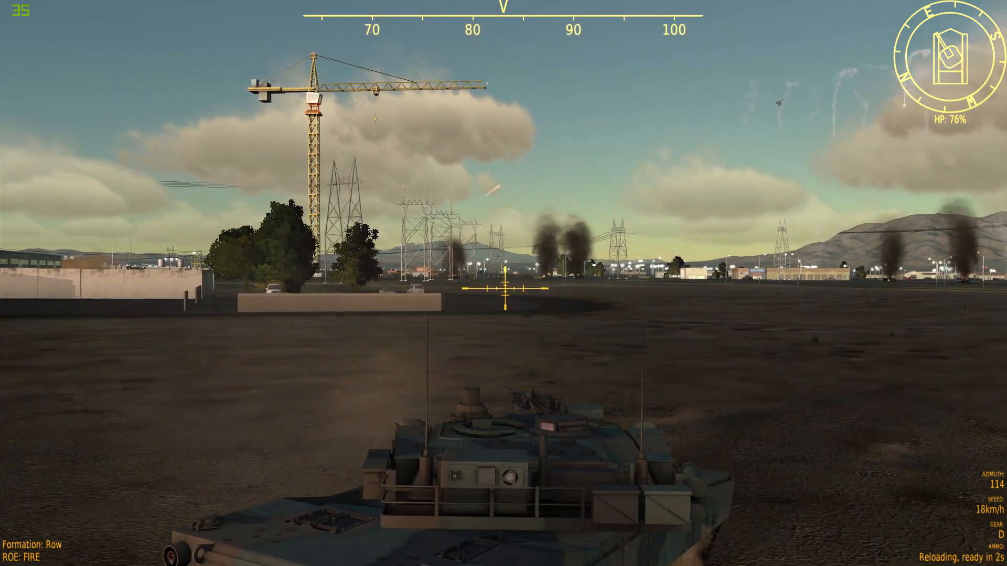
key(c)
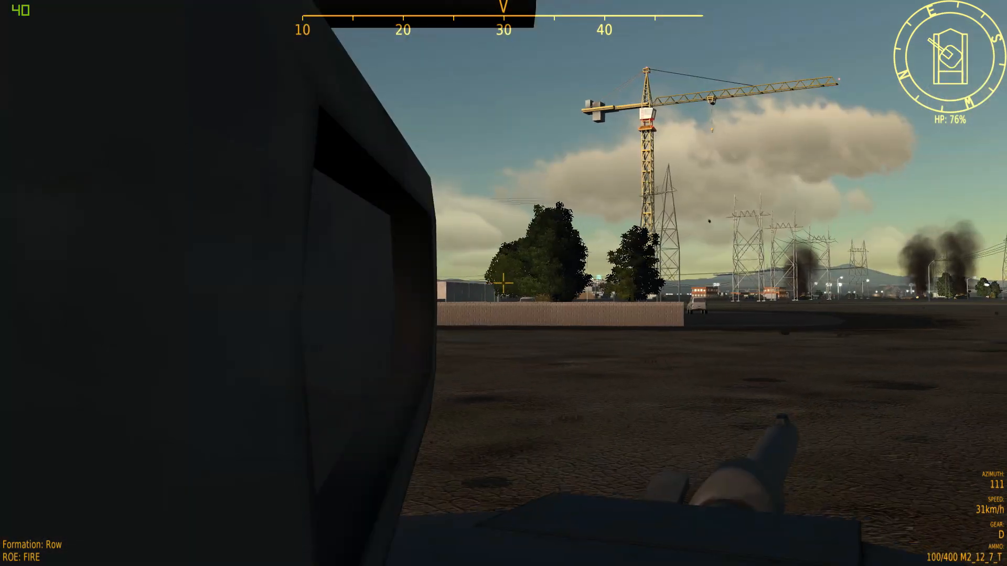
key(v)
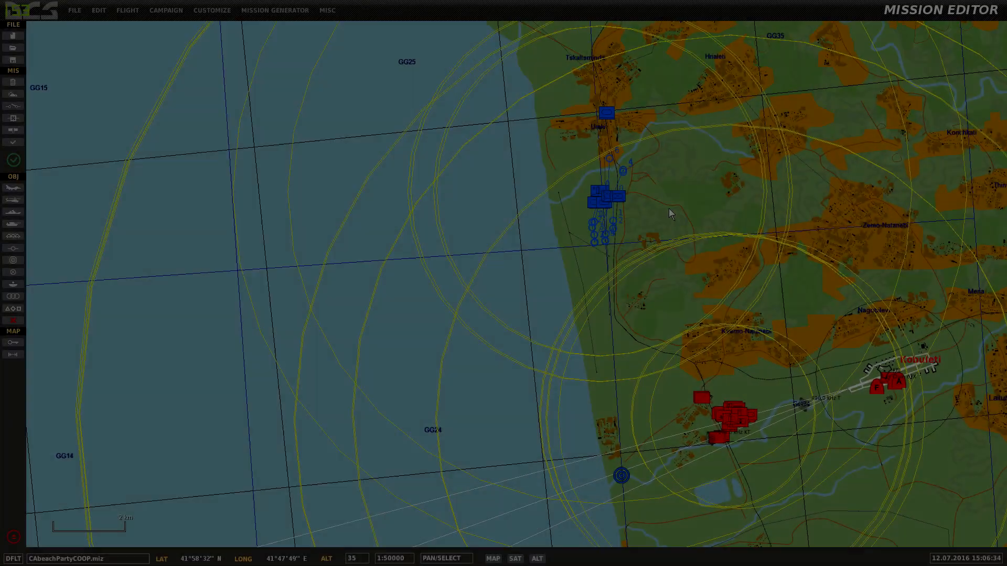
Step: Examine the mission map, comparing the blue vehicle groups and their routes with the red positions near Kobuleti
right_drag(671, 213, 521, 89)
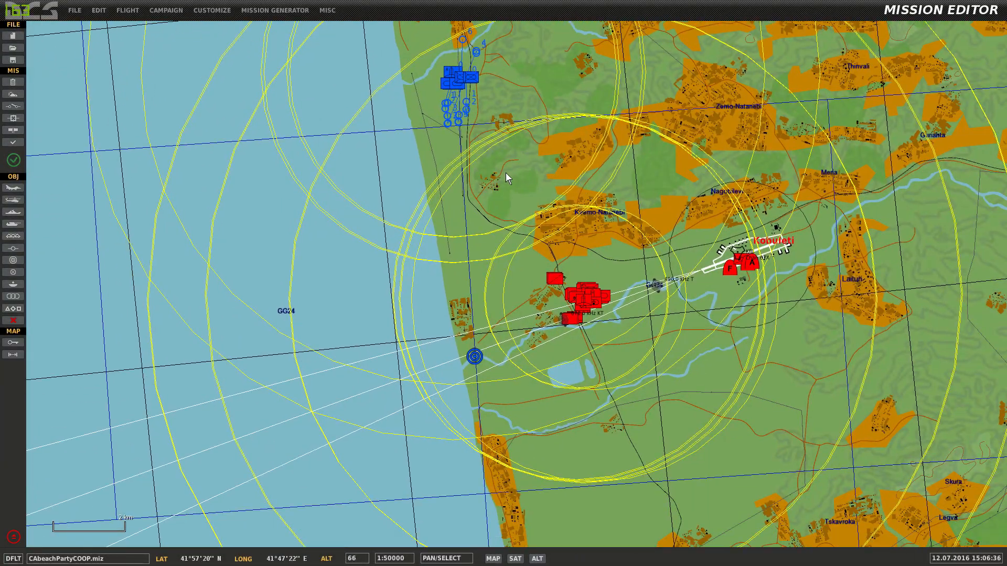
right_drag(505, 172, 628, 406)
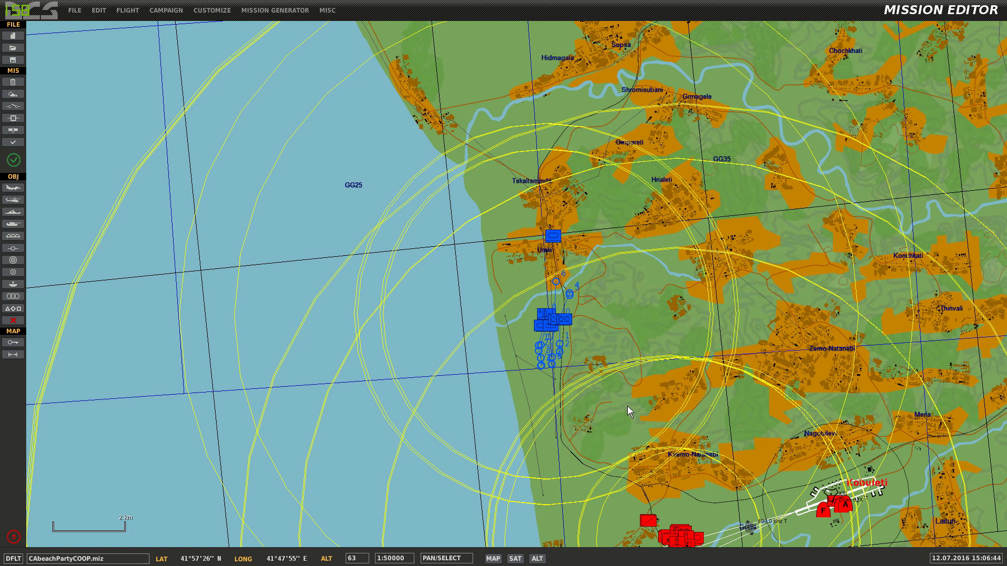
scroll(611, 315, up, 2)
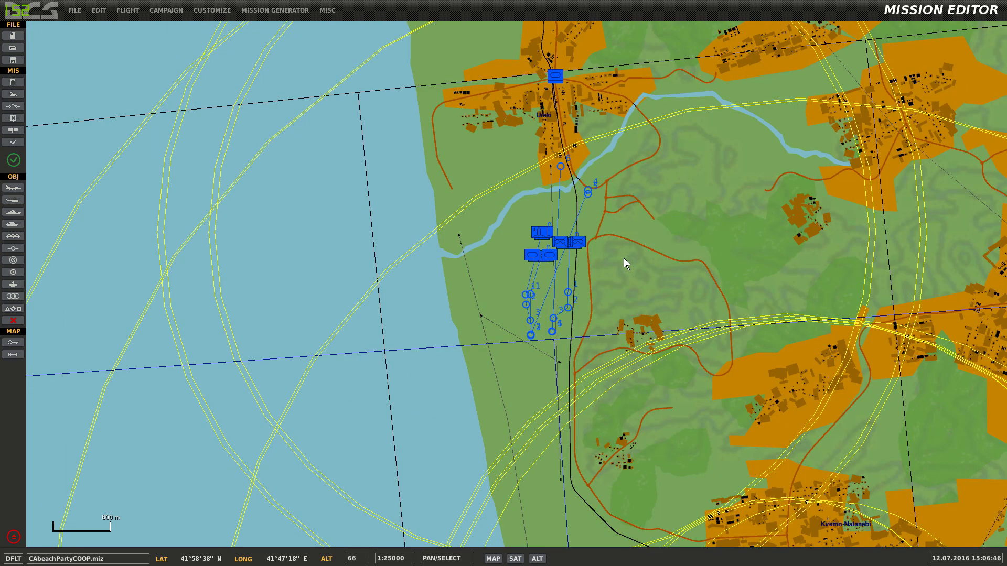
scroll(624, 264, up, 1)
right_drag(554, 329, 638, 300)
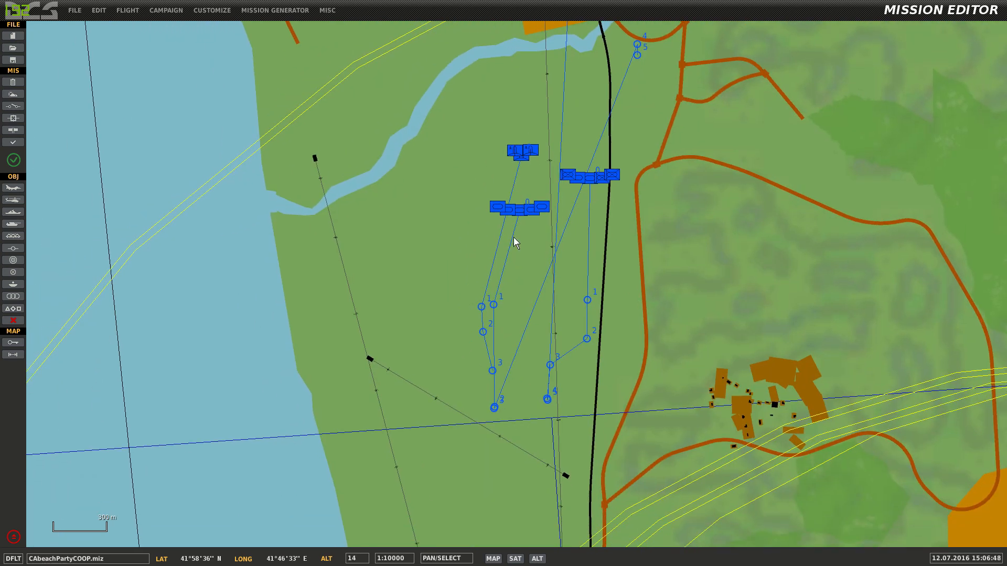
right_drag(680, 349, 625, 187)
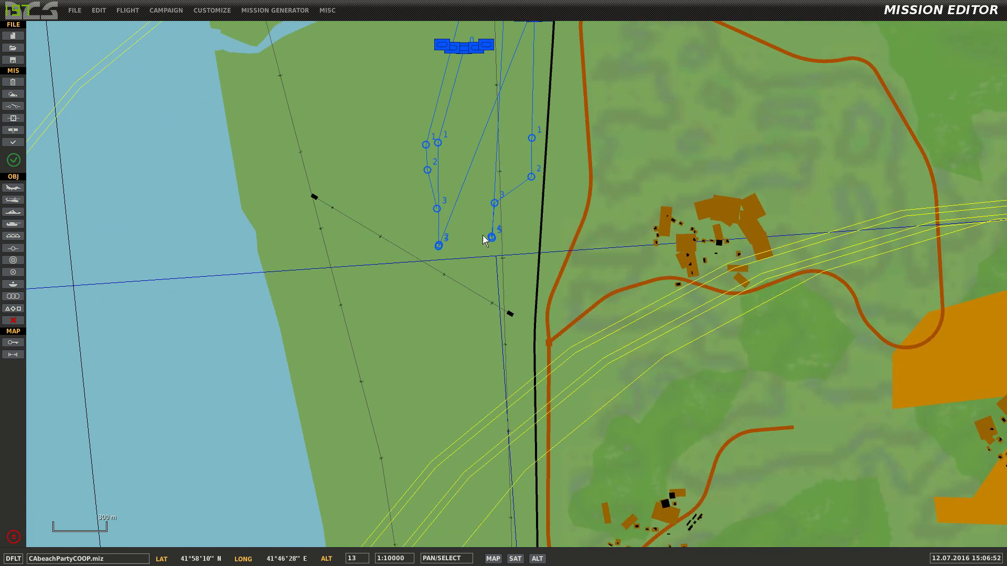
right_drag(667, 334, 634, 243)
scroll(546, 294, down, 2)
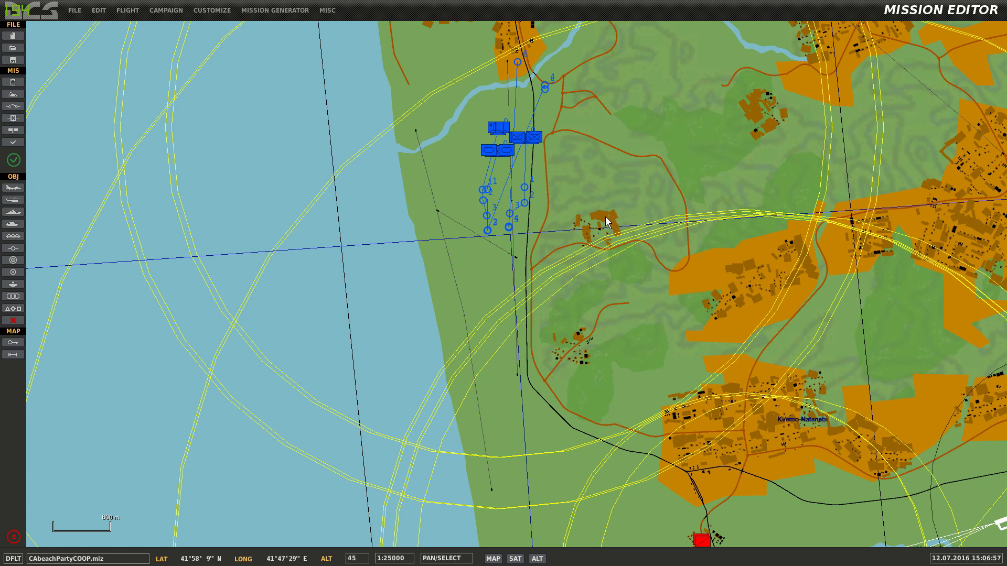
right_drag(572, 190, 565, 231)
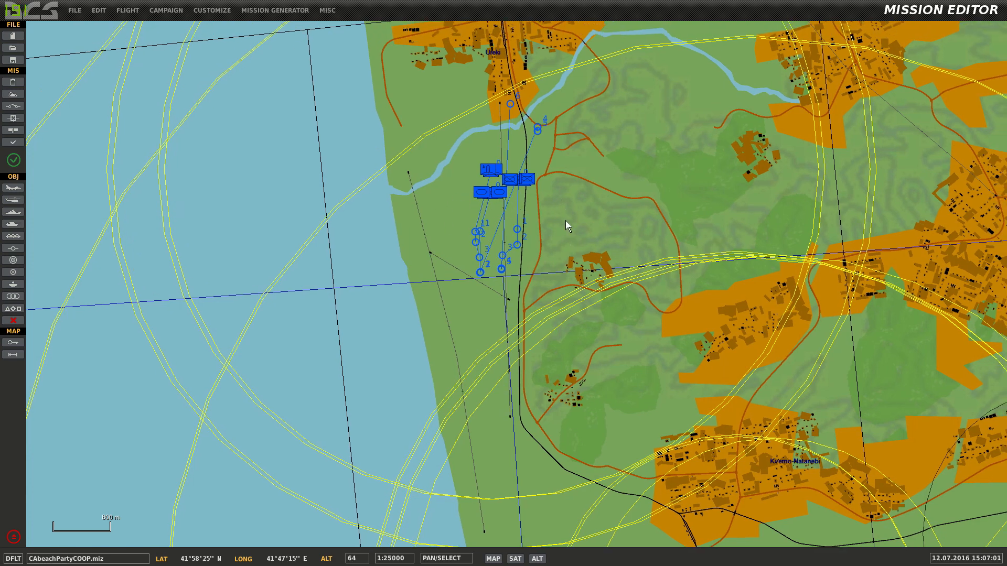
right_drag(580, 262, 635, 216)
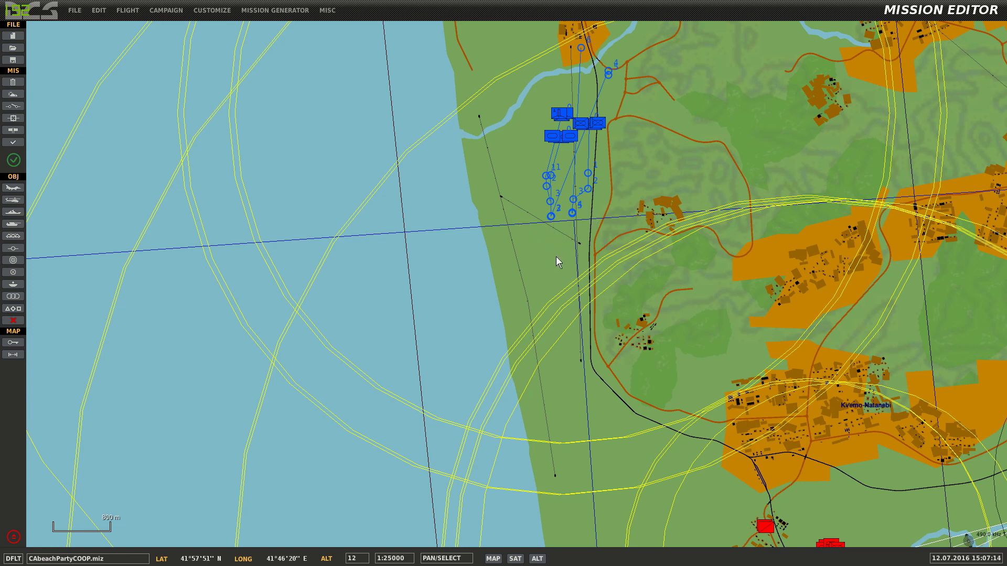
right_drag(537, 234, 559, 240)
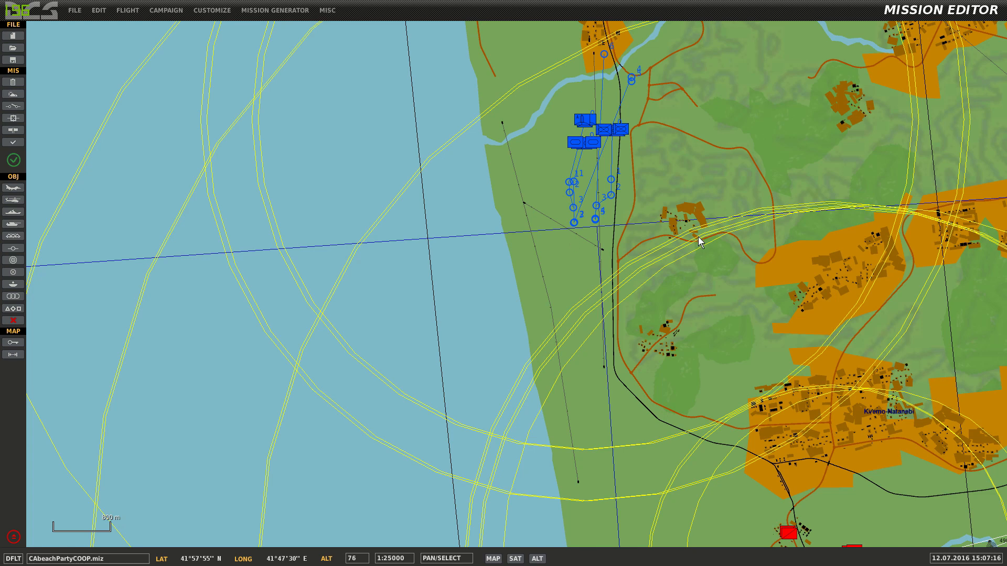
Step: Inspect the blue groups' southern waypoints and open the advanced waypoint actions for waypoint 2 of the NATOTank1 group
scroll(563, 265, up, 3)
scroll(561, 264, up, 1)
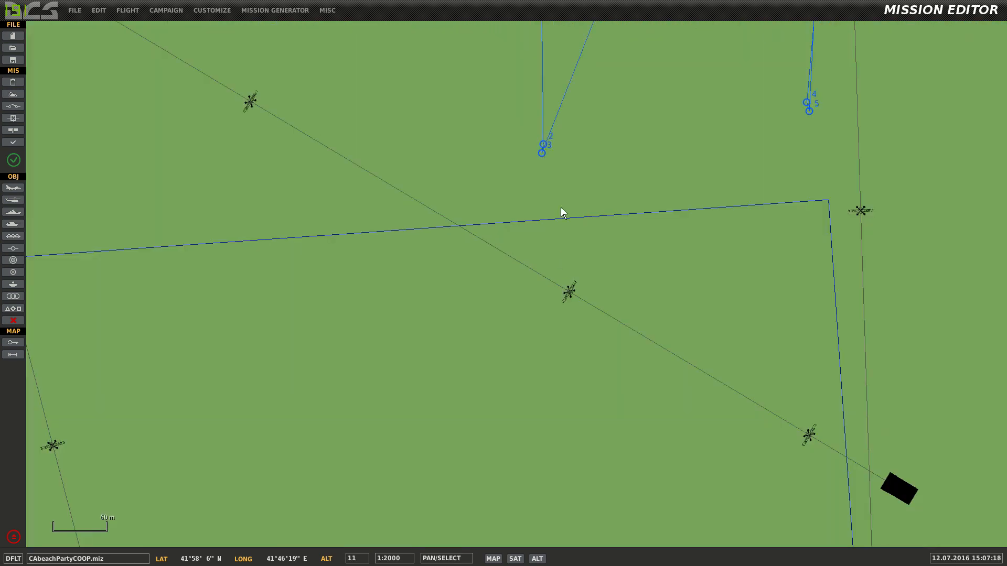
right_drag(601, 150, 589, 391)
scroll(589, 389, down, 2)
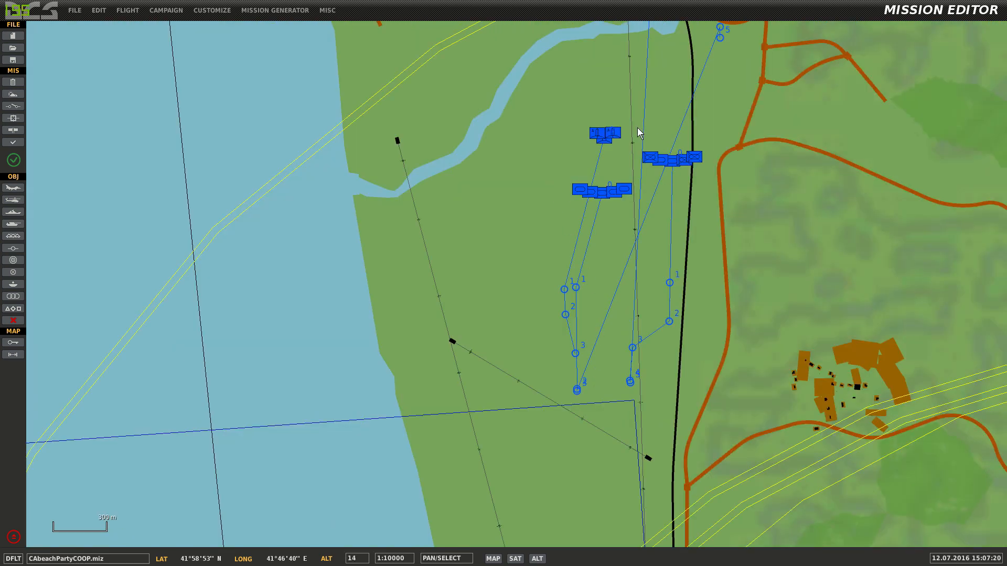
right_drag(627, 297, 622, 158)
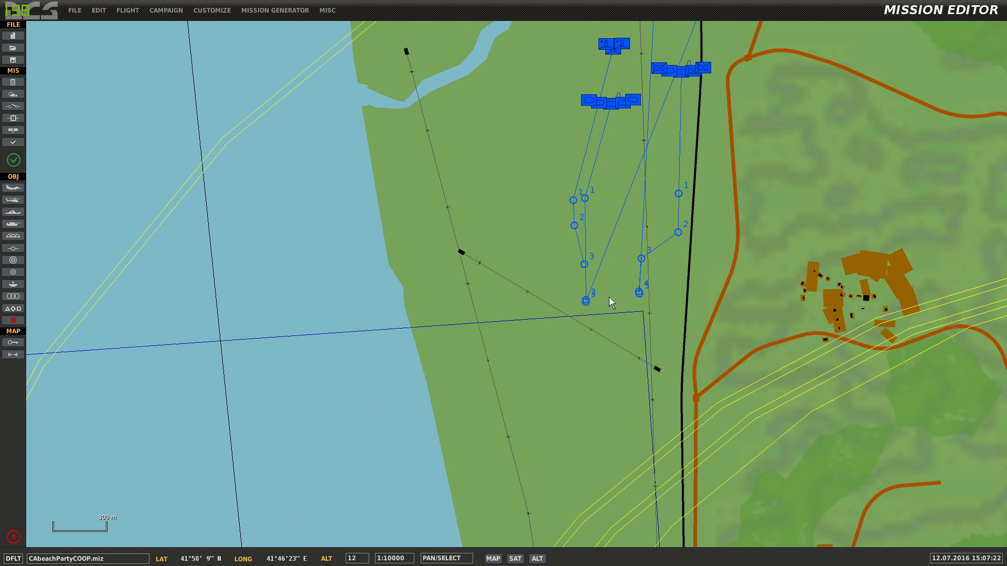
scroll(615, 293, up, 3)
click(467, 335)
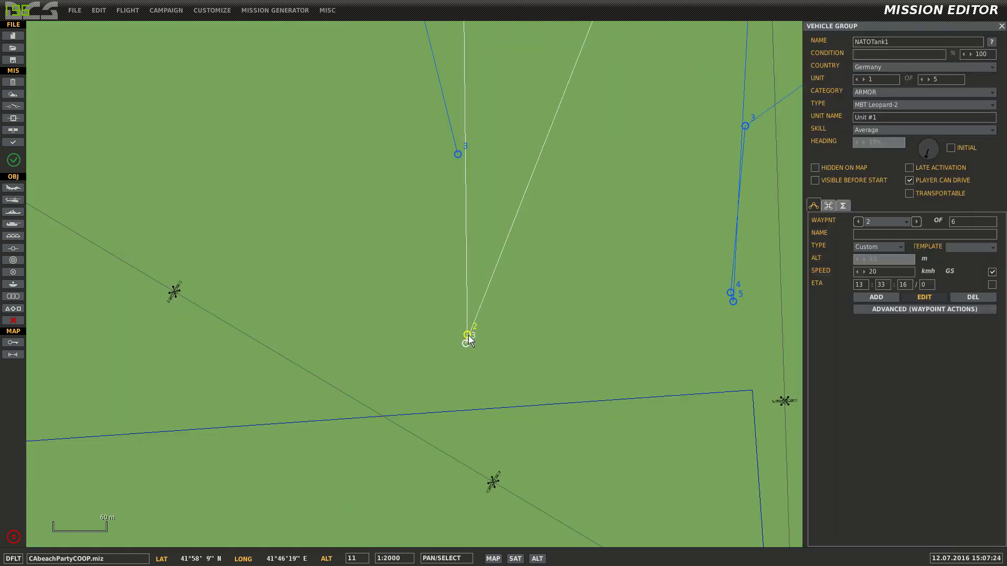
click(895, 310)
scroll(528, 342, down, 2)
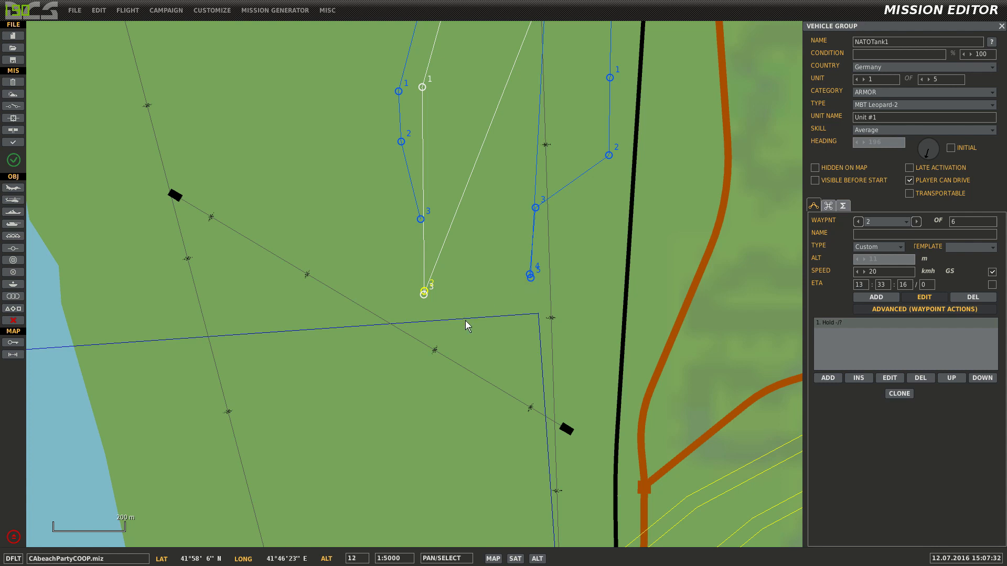
Step: Examine the NATOTank1 group's route on the map, from its southern waypoints to the retreat waypoints near Ureki
right_drag(465, 321, 470, 276)
scroll(469, 276, down, 1)
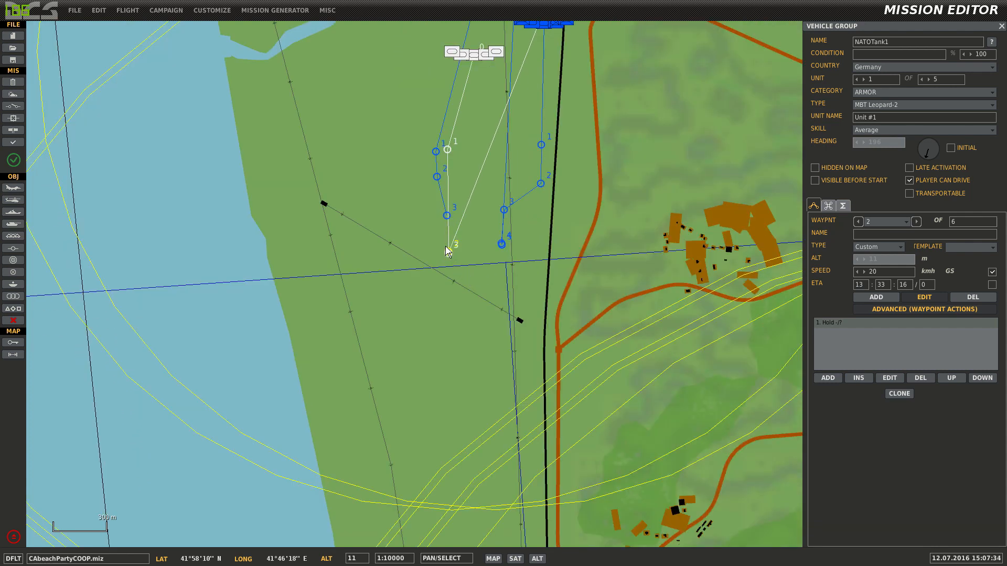
right_drag(492, 384, 478, 214)
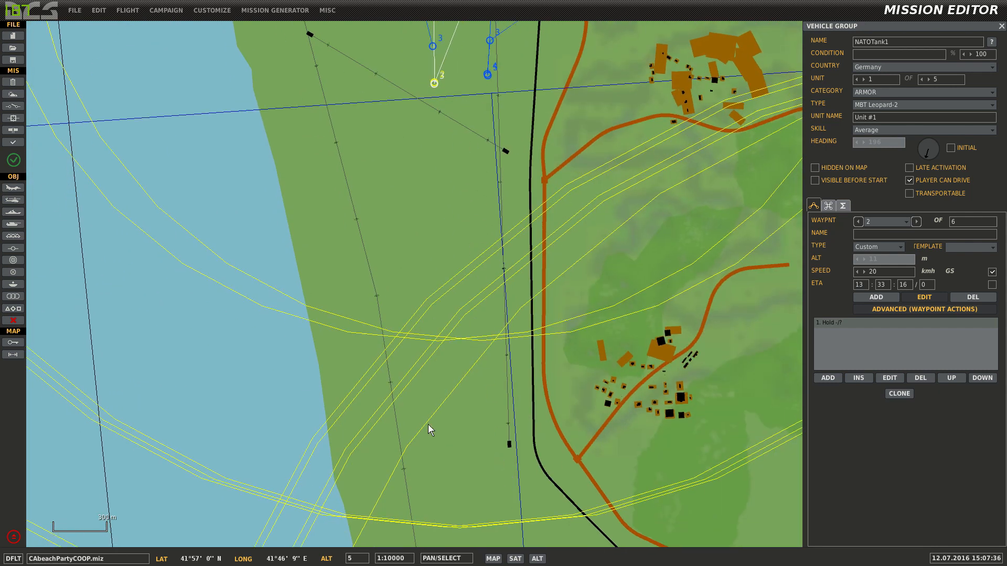
right_drag(492, 457, 480, 474)
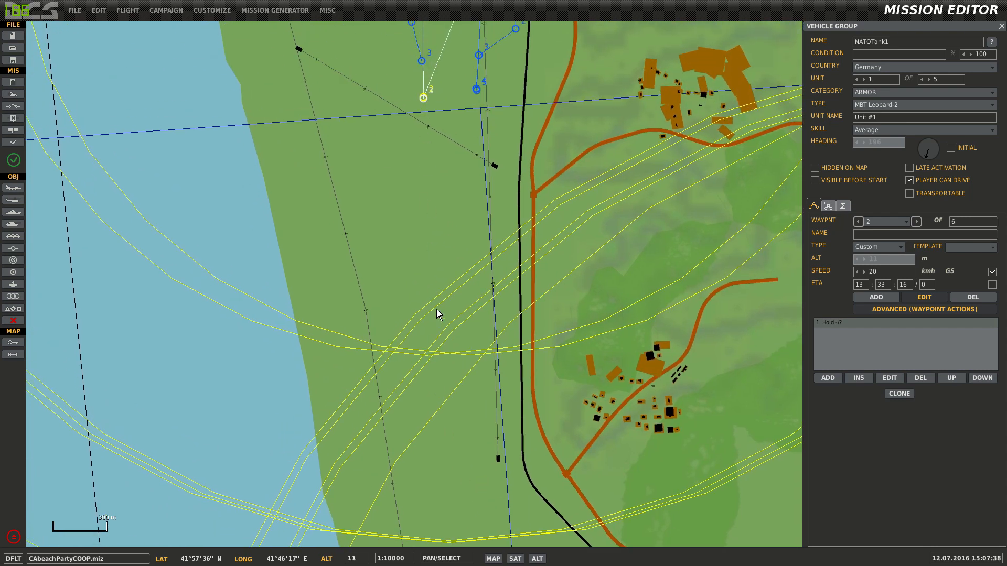
right_drag(464, 159, 468, 297)
scroll(468, 296, up, 2)
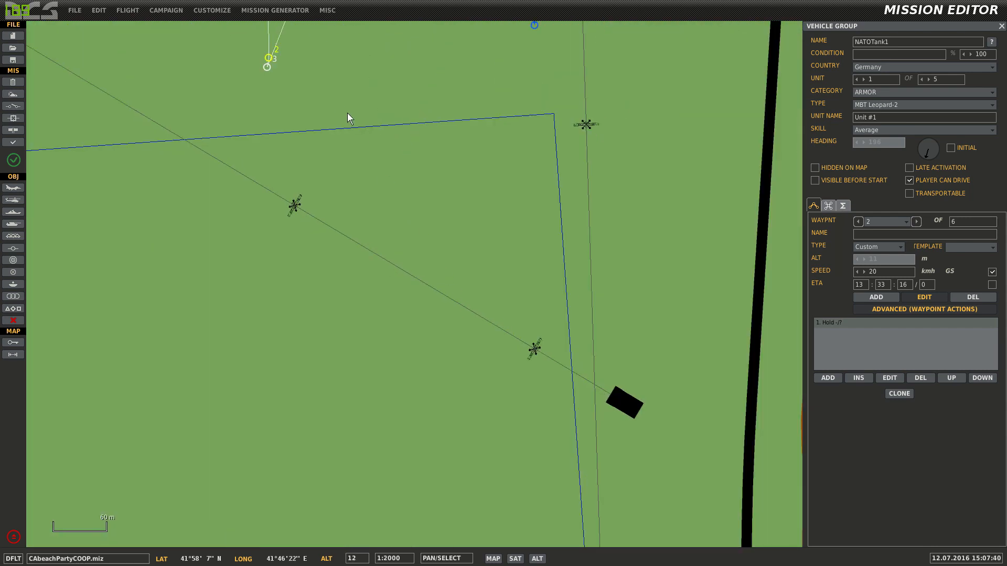
right_drag(348, 113, 497, 337)
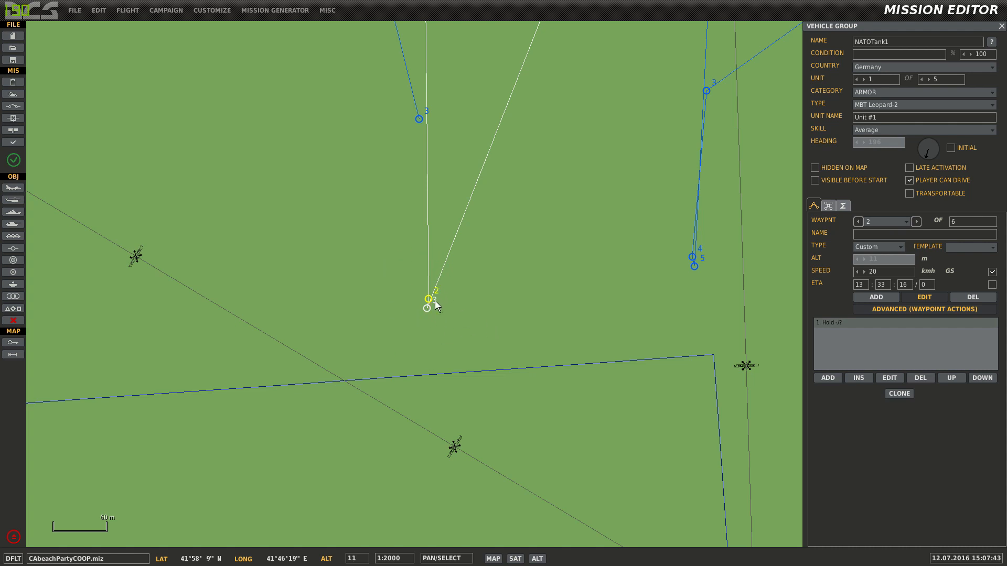
right_drag(527, 294, 512, 337)
scroll(509, 331, down, 2)
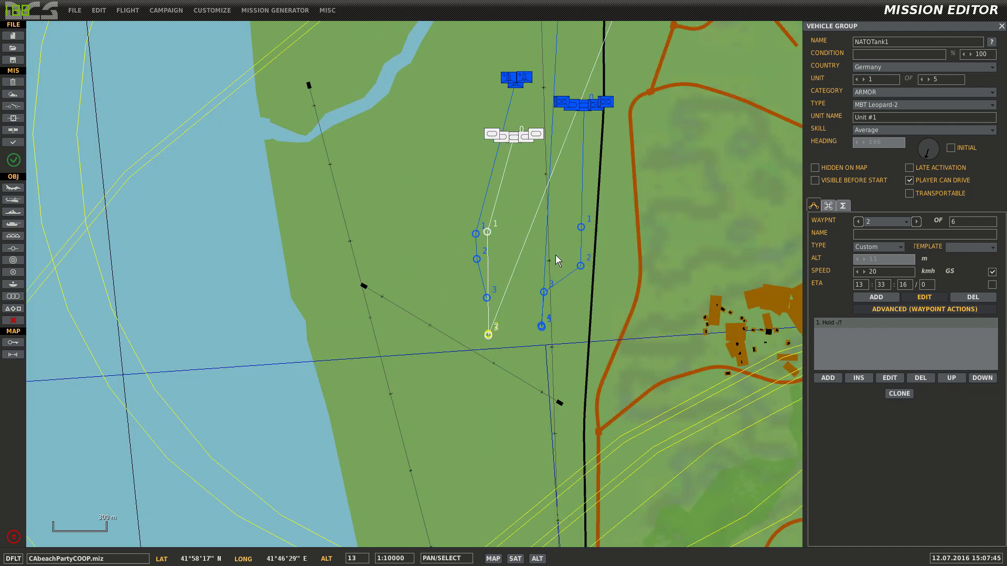
right_drag(620, 168, 510, 433)
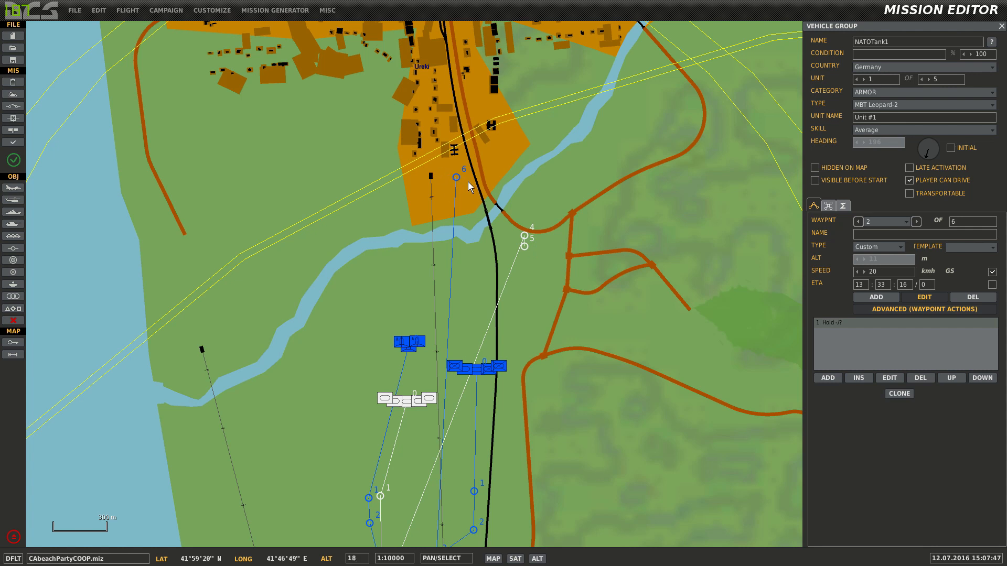
right_drag(505, 376, 532, 145)
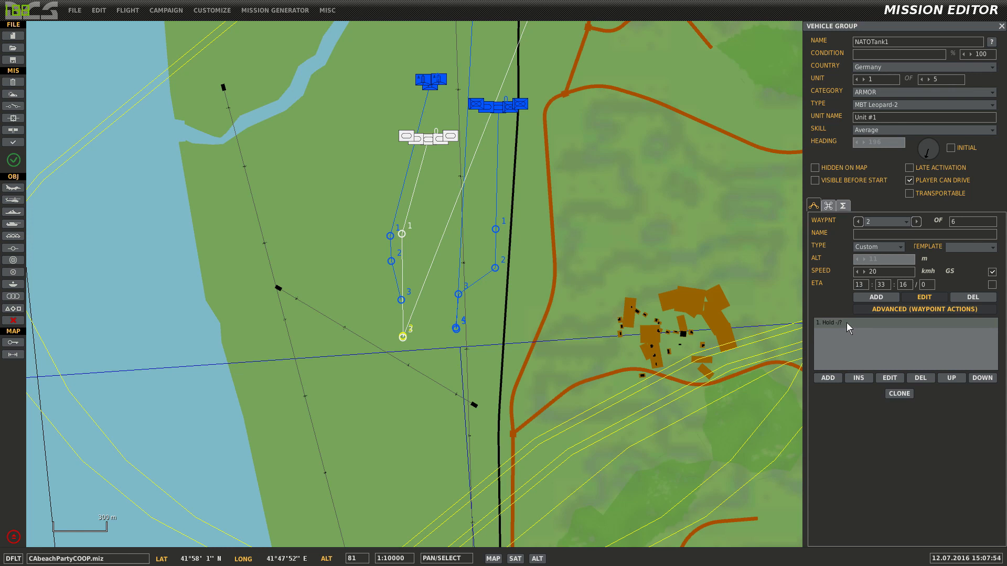
Step: Open the Hold action at NATOTank1's waypoint 2 for editing and inspect its stop condition alongside the group's route
click(892, 379)
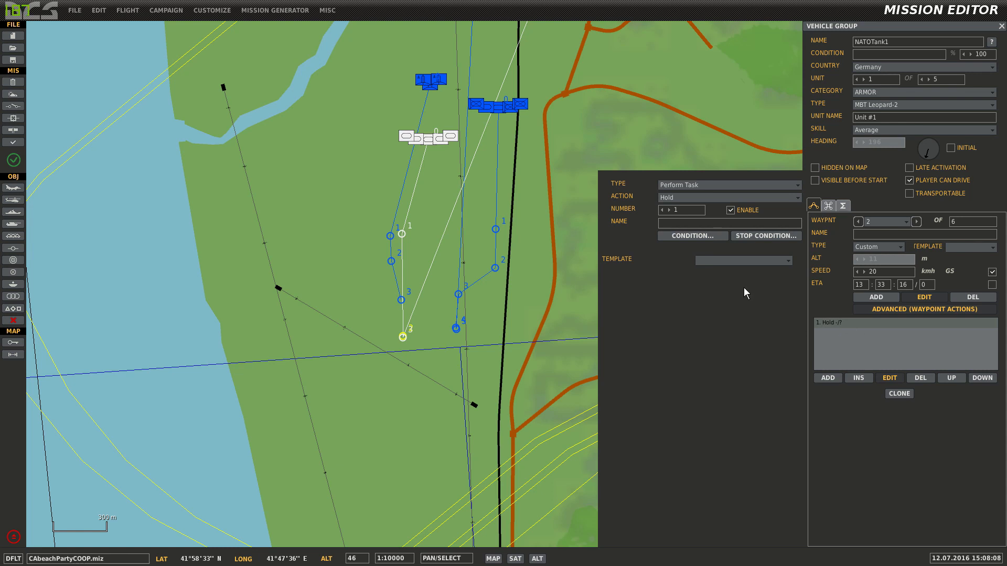
click(759, 237)
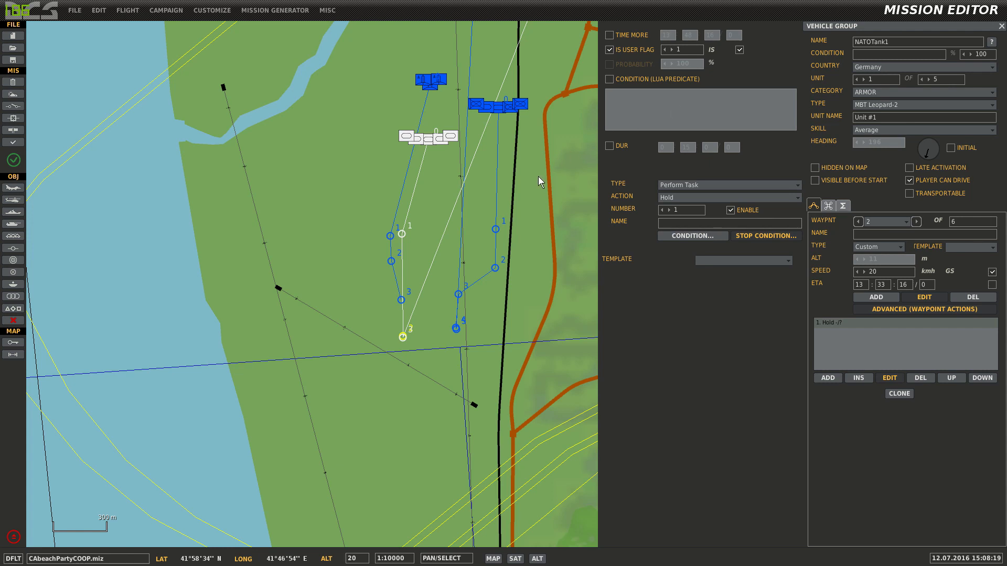
right_drag(565, 244, 462, 199)
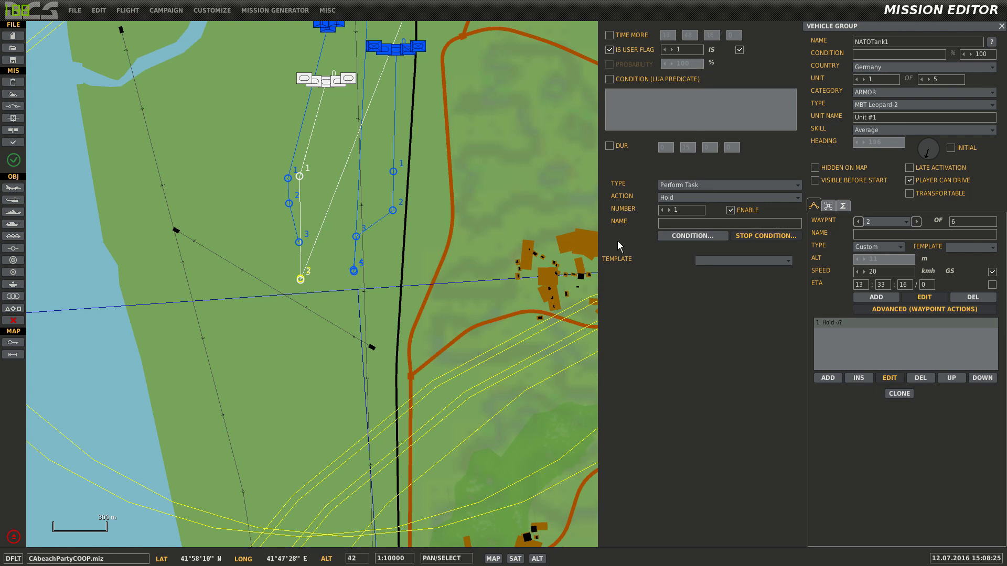
right_drag(439, 112, 329, 407)
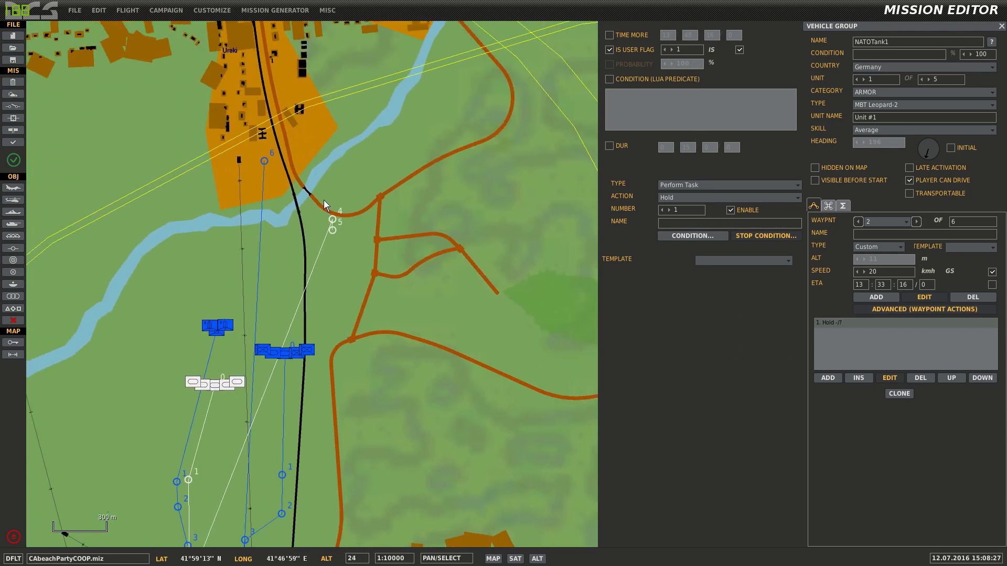
Step: Deselect the tank group and inspect the NatodevRet1 trigger's NATOTank1 and NATOTank2 conditions and its flag action
click(515, 221)
click(13, 106)
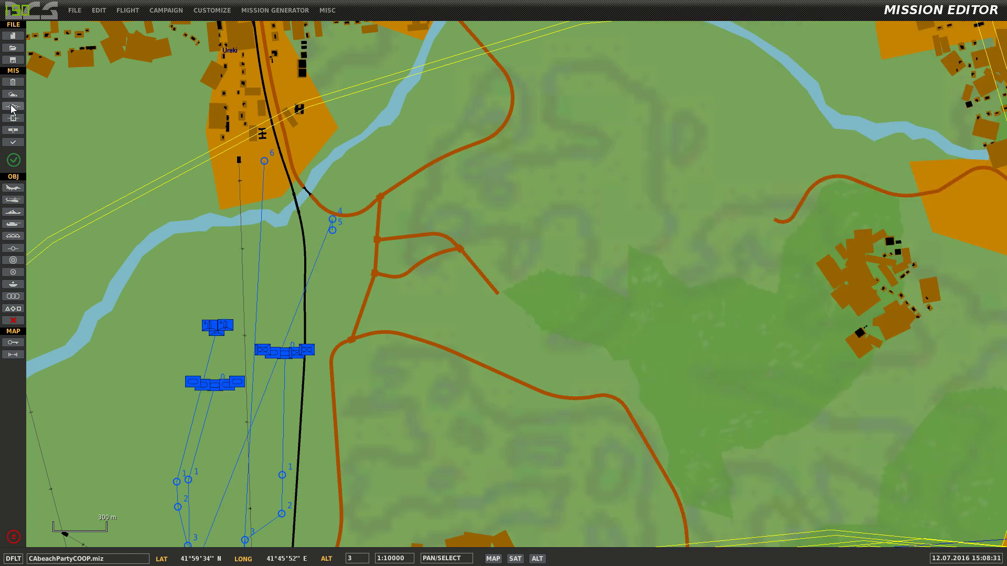
drag(392, 355, 454, 94)
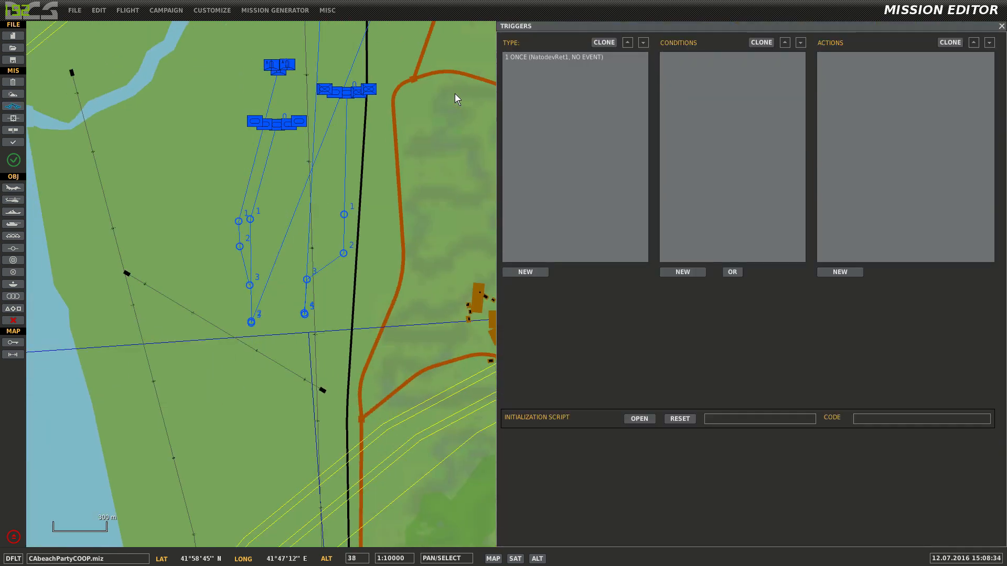
drag(347, 205, 412, 208)
click(543, 56)
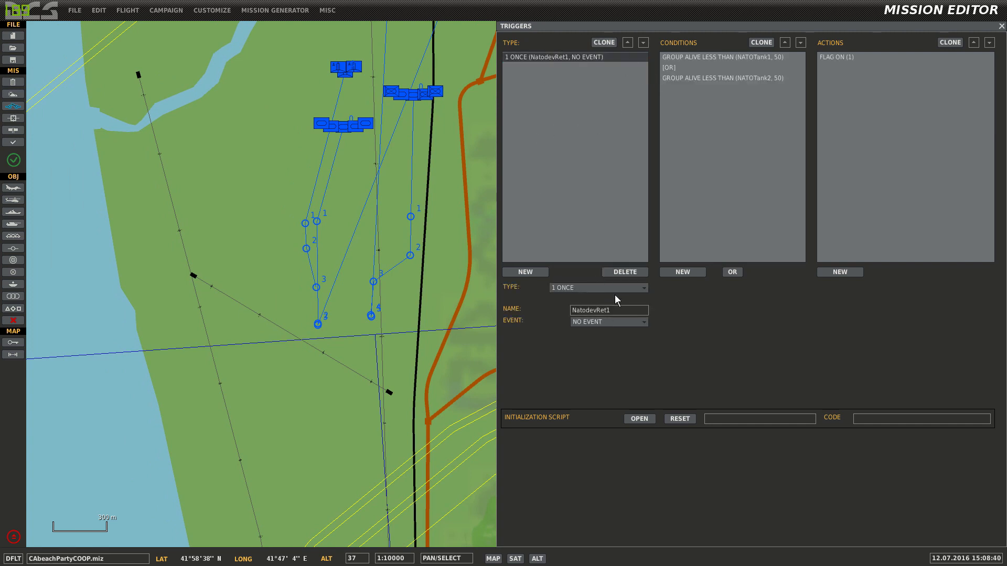
click(707, 61)
click(715, 81)
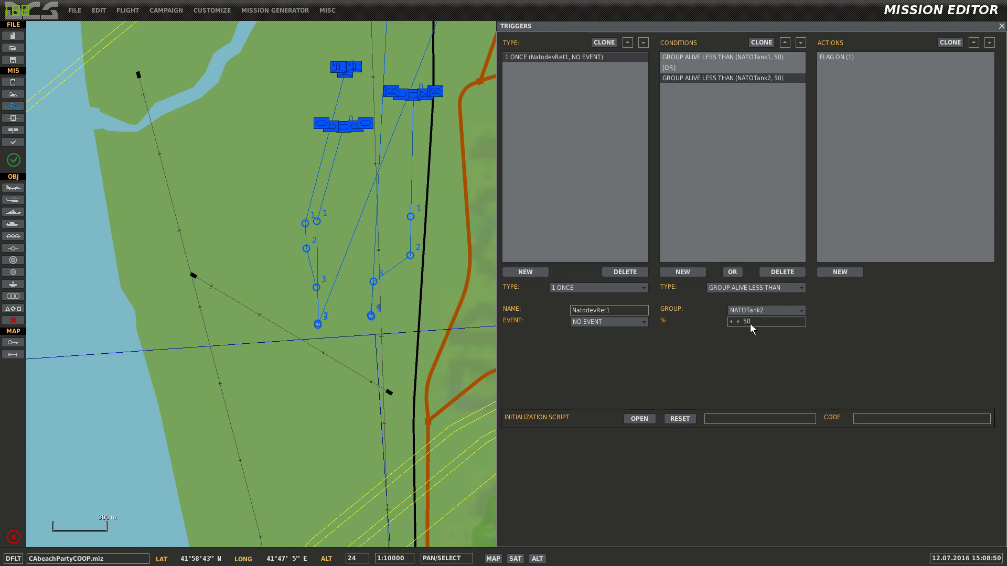
click(860, 58)
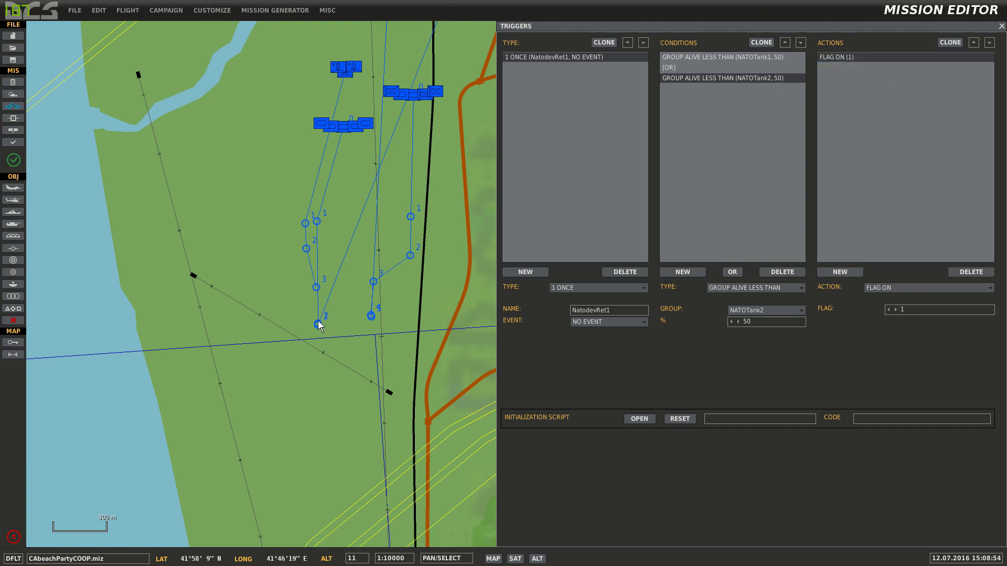
Step: Compare the blue retreat routes with the NATOTank1 condition of the NatodevRet1 trigger, and close the trigger settings
right_drag(388, 177, 237, 360)
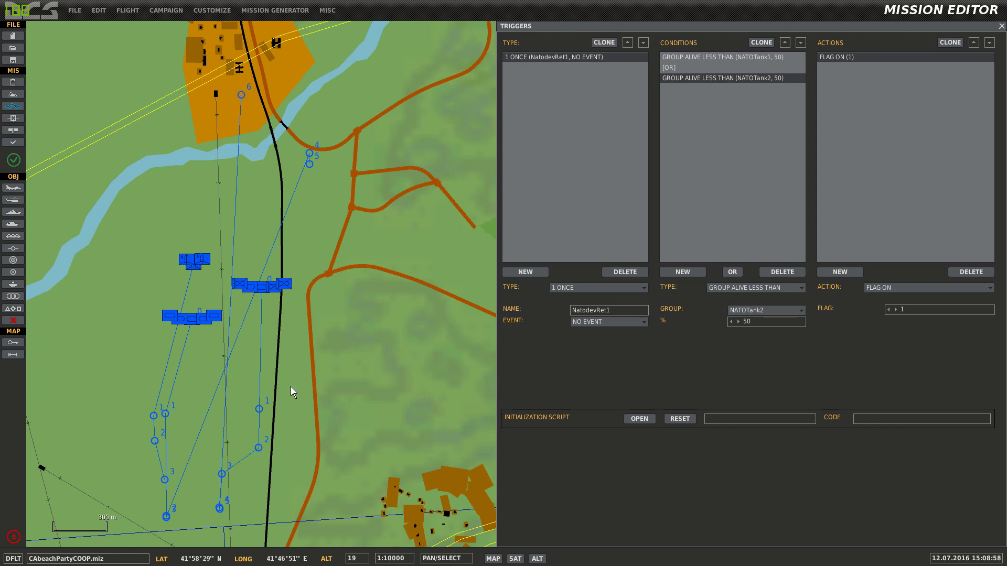
right_drag(292, 394, 391, 345)
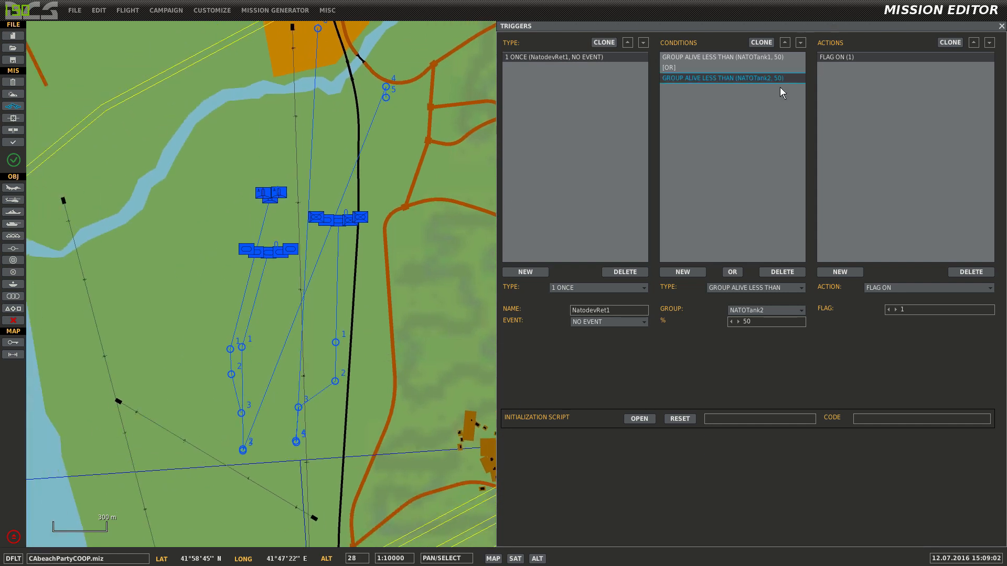
click(700, 56)
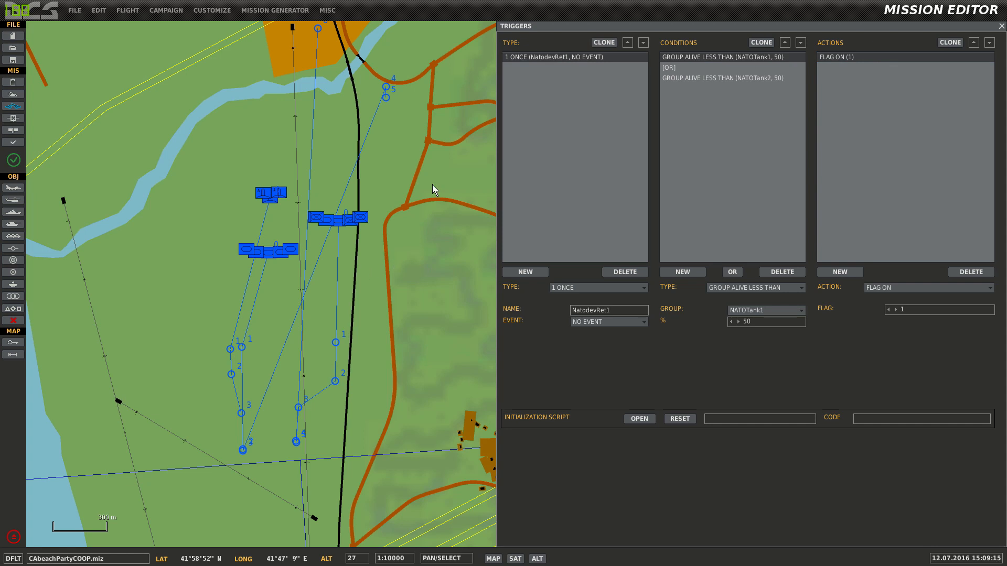
drag(438, 186, 370, 190)
scroll(356, 228, down, 1)
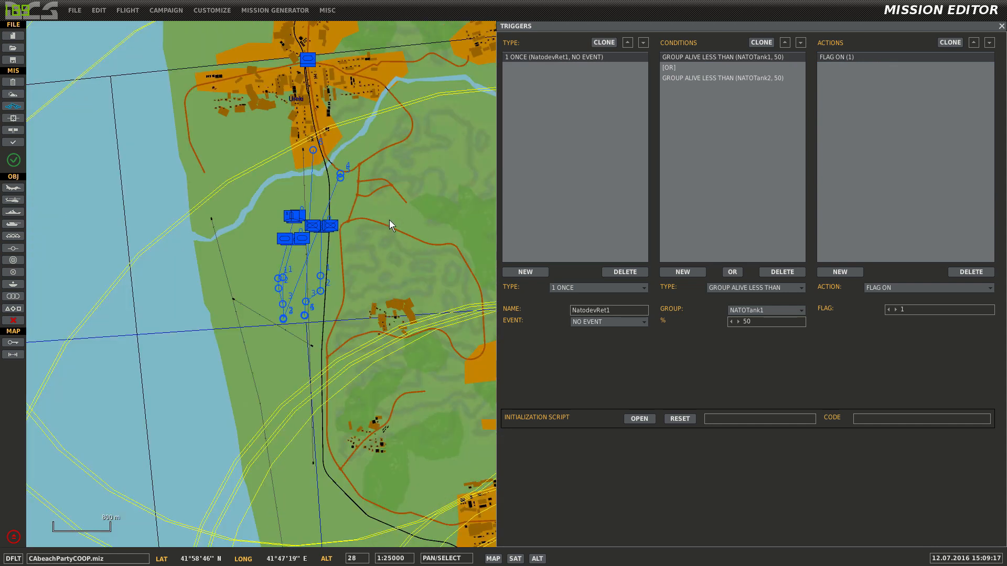
key(Escape)
scroll(424, 200, down, 2)
drag(430, 225, 516, 239)
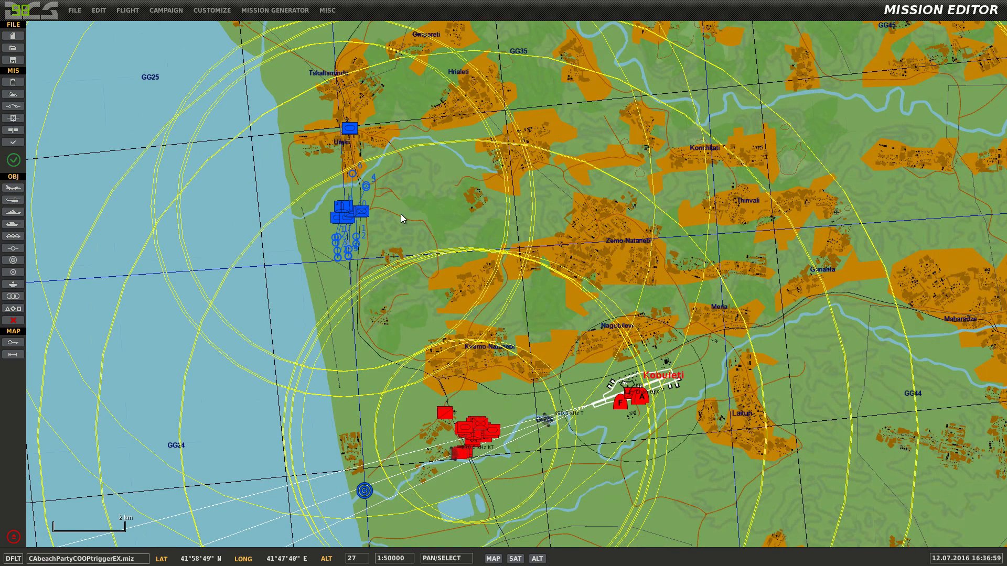
Step: Examine the blue groups' positions and routes in CAbeachPartyCOOPtriggerEX.miz, from the southern waypoints up to the ones near Ureki
drag(400, 214, 545, 197)
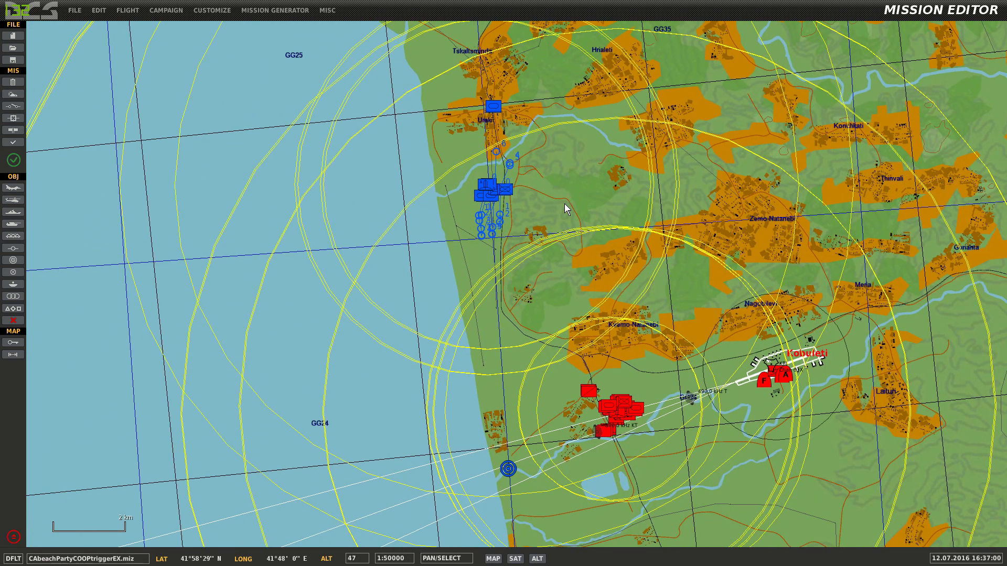
scroll(562, 204, up, 2)
drag(372, 259, 482, 241)
scroll(396, 241, down, 1)
drag(396, 241, 665, 224)
scroll(665, 224, down, 1)
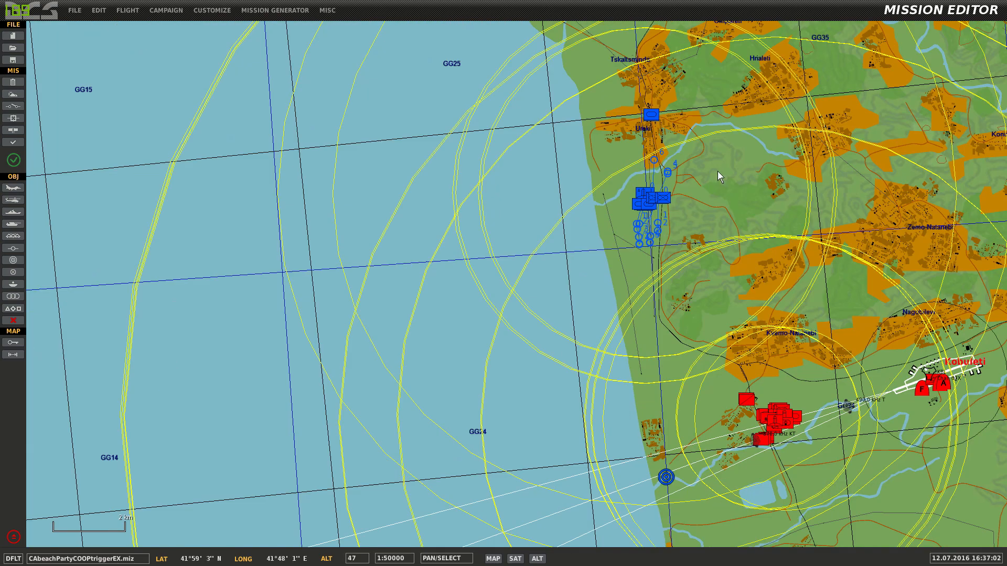
drag(693, 181, 656, 253)
scroll(649, 335, up, 2)
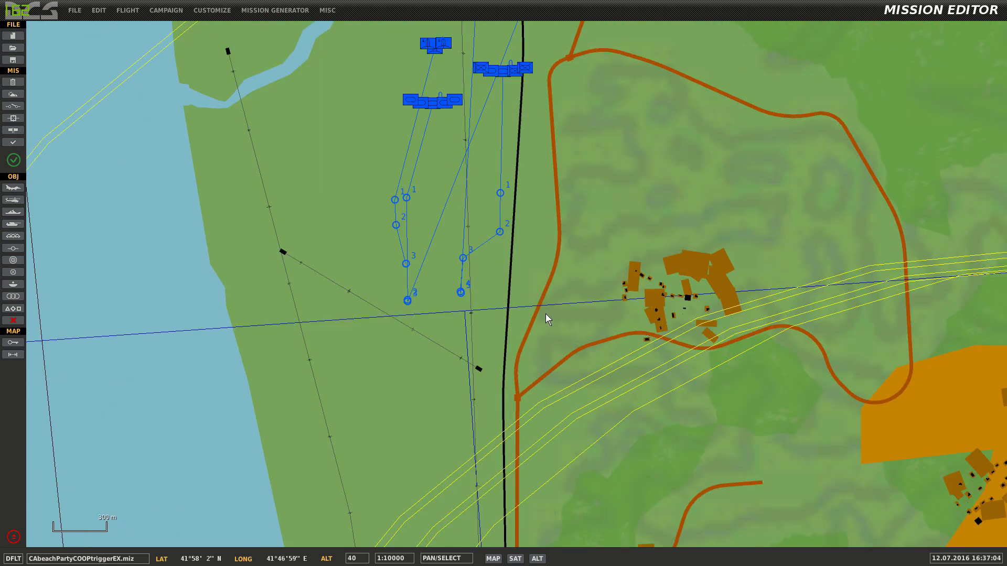
drag(573, 151, 622, 180)
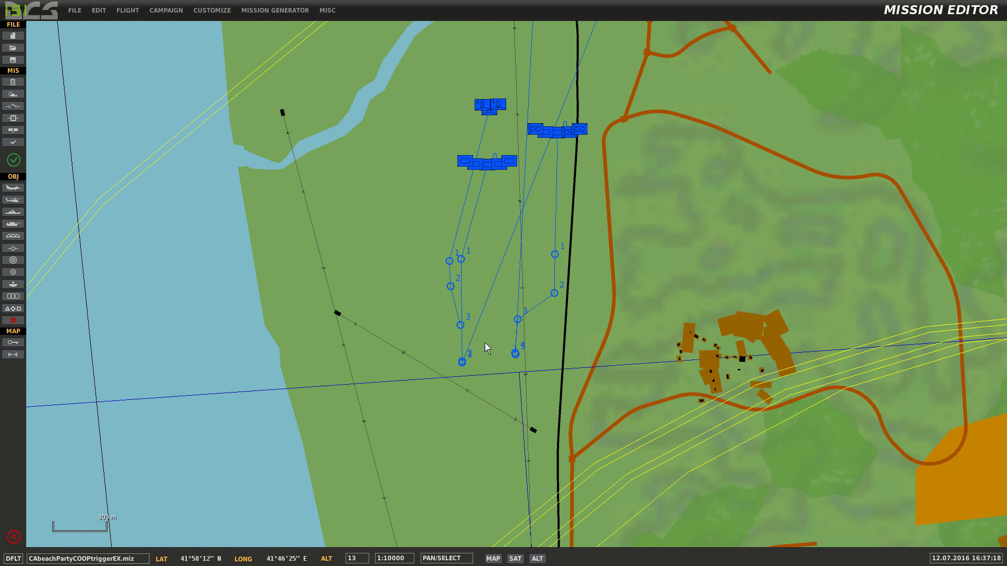
drag(452, 344, 404, 423)
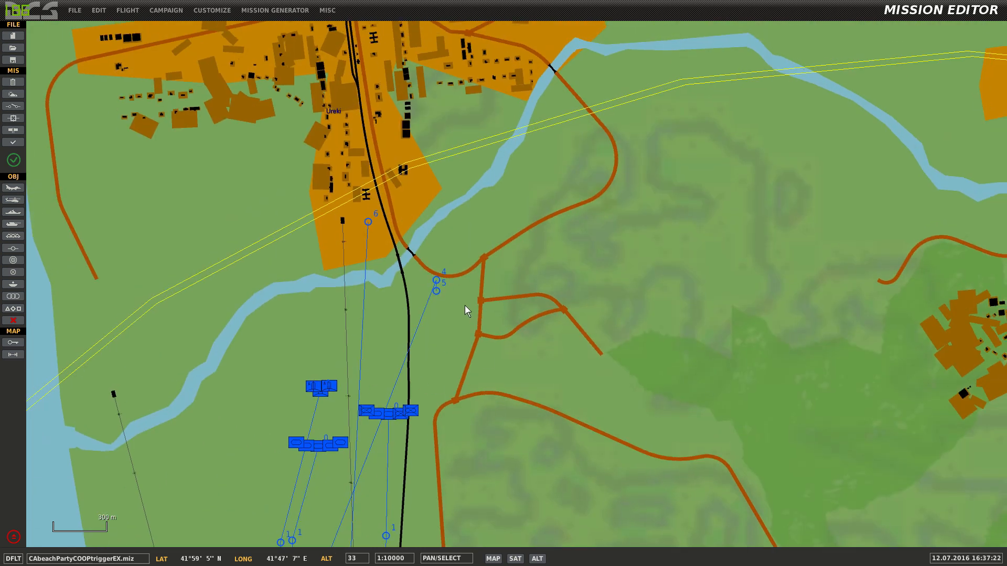
Step: Open the mission's triggers and inspect the condition and flag action of the Random1 mission start trigger
click(13, 106)
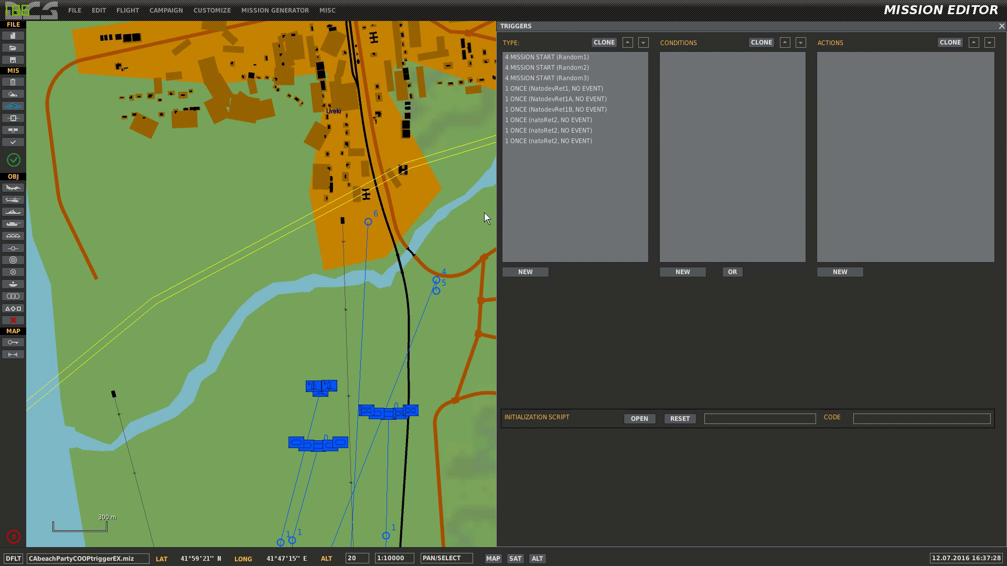
drag(453, 255, 385, 226)
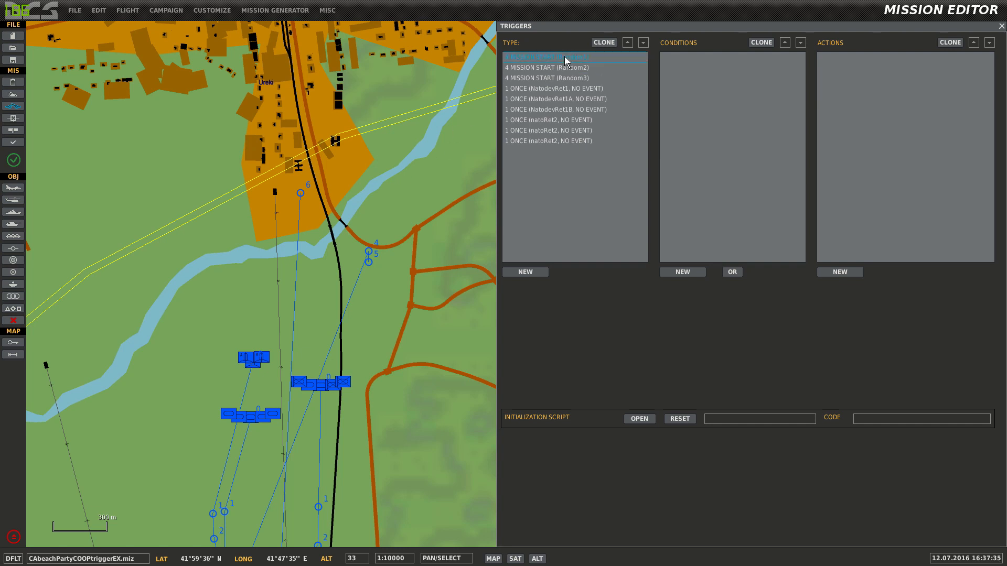
click(592, 56)
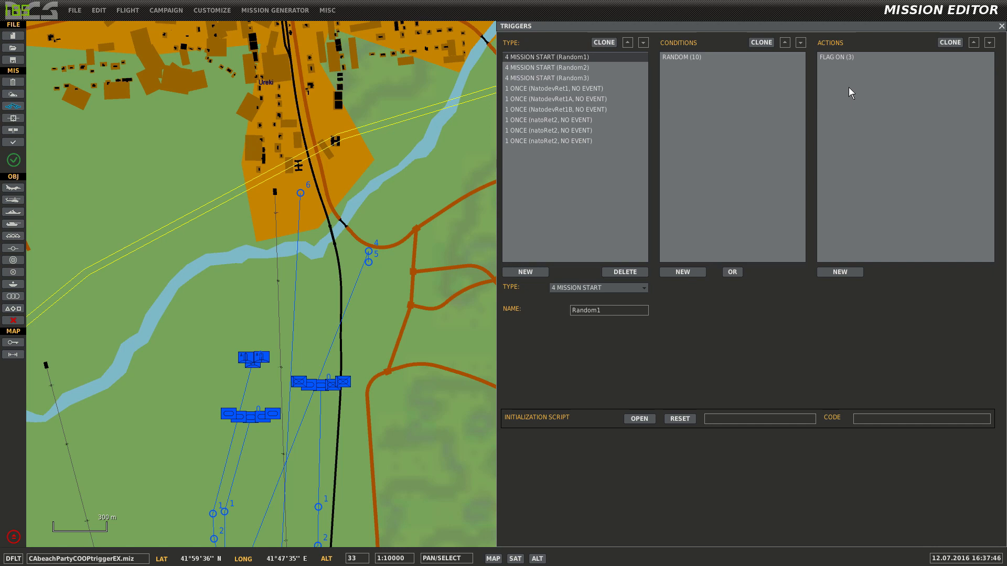
drag(419, 142, 391, 149)
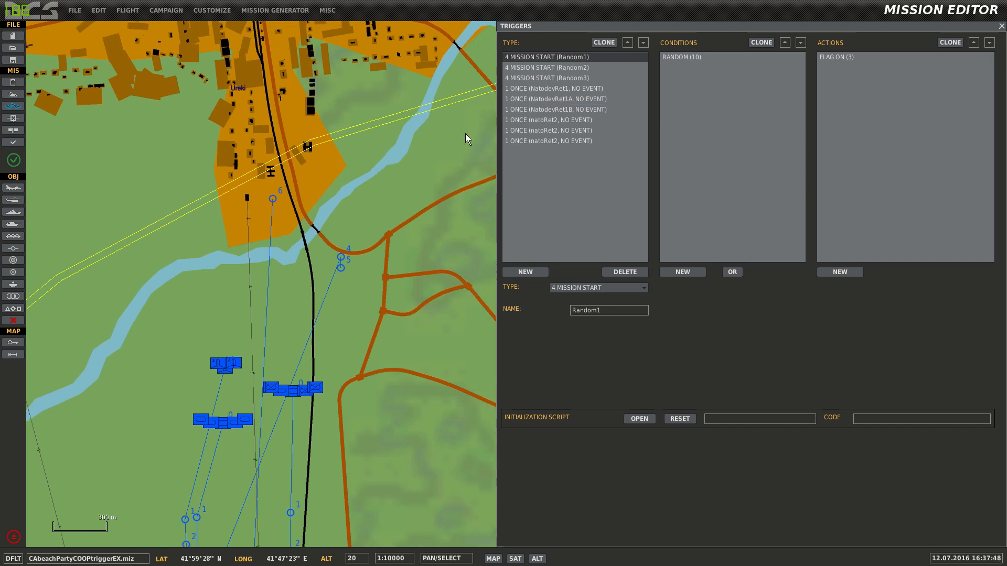
Step: Inspect the group alive conditions and flag actions of the NatodevRet1A and NatodevRet1 triggers
click(586, 99)
drag(377, 223, 496, 102)
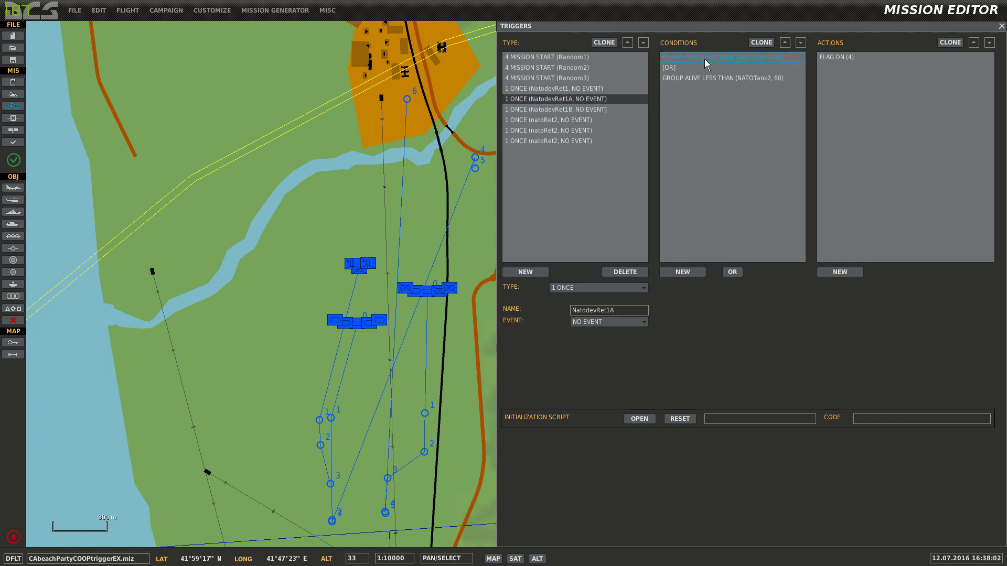
click(739, 77)
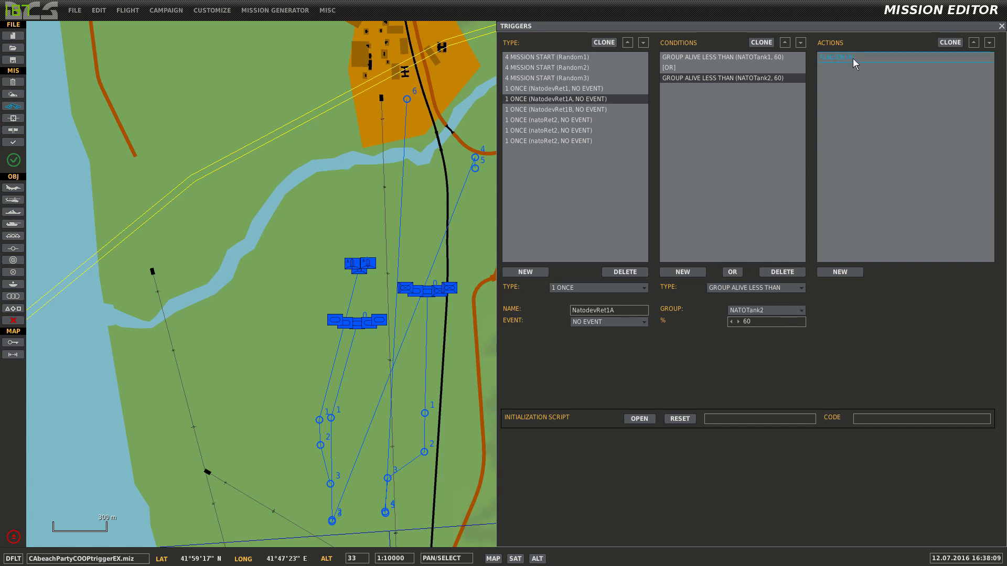
click(605, 87)
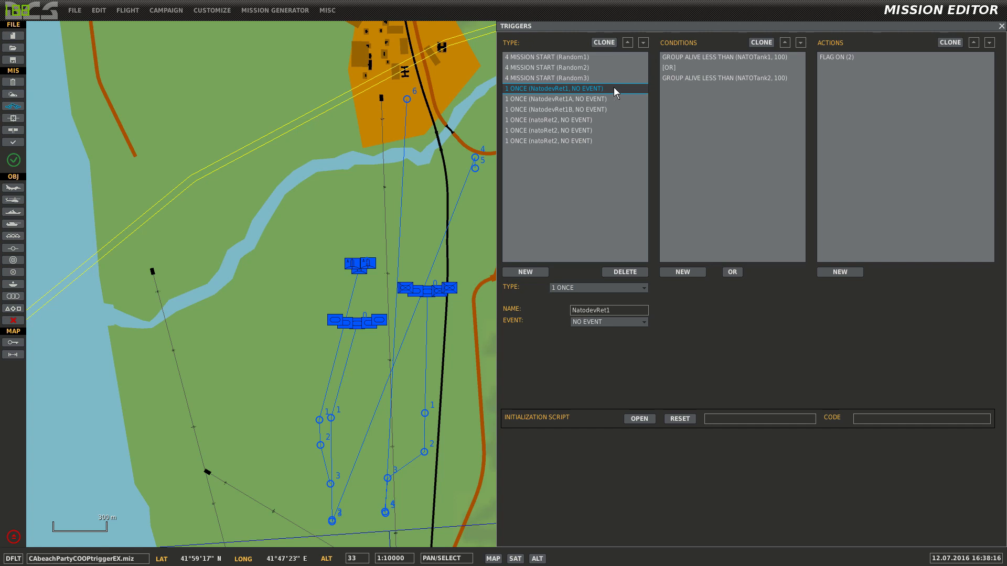
click(766, 58)
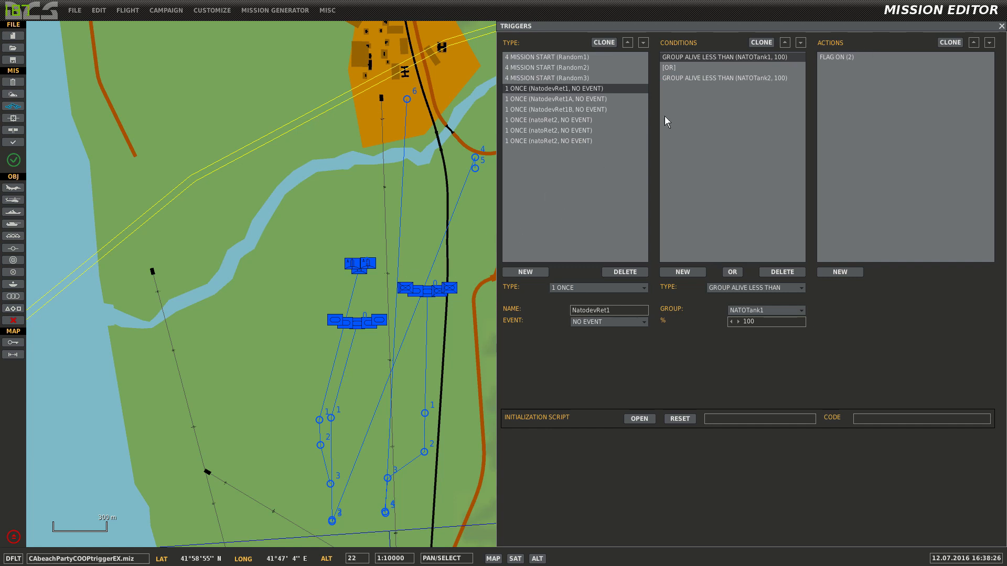
Step: Inspect the NATOTank1 group alive condition of the NatodevRet1B trigger against the blue tank routes on the map
click(625, 109)
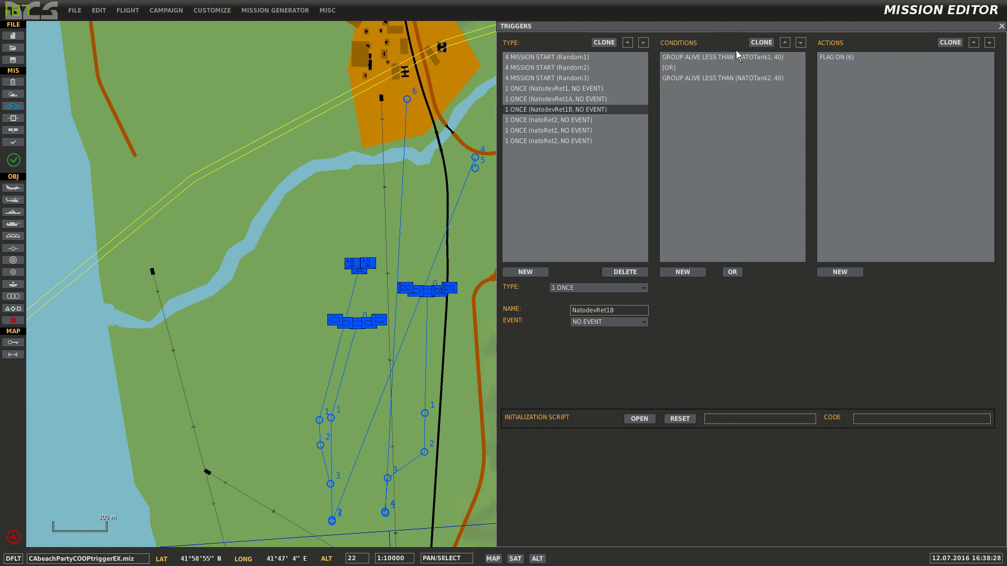
click(781, 58)
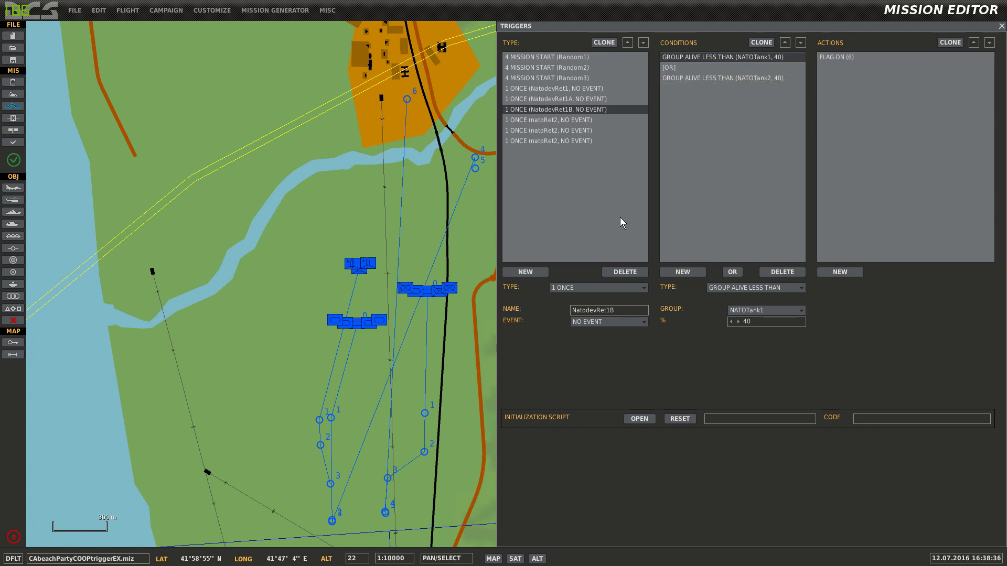
drag(424, 216, 358, 223)
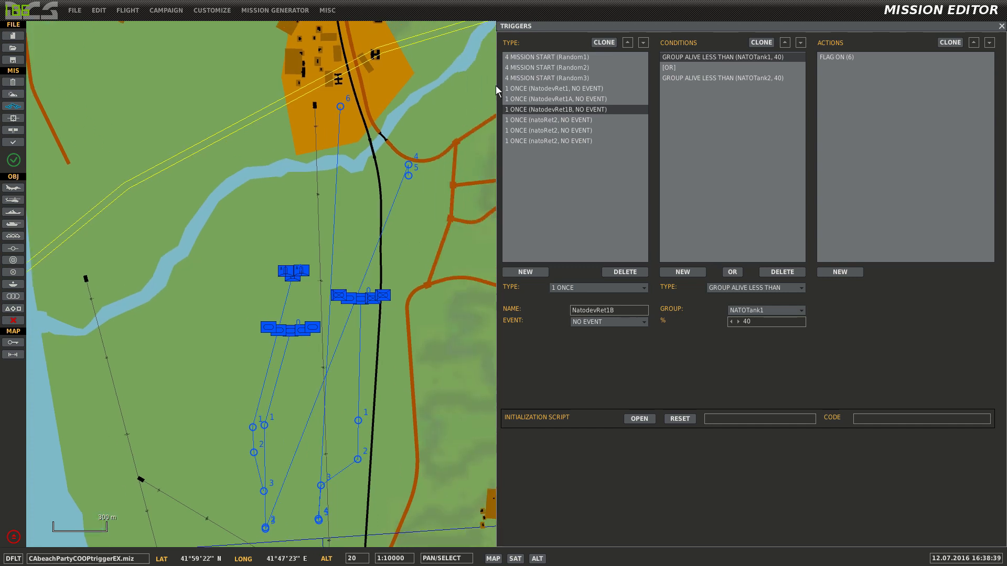
Step: Inspect the random percentage conditions and flag actions of the Random1, Random2 and Random3 mission start triggers
click(558, 55)
click(565, 68)
click(567, 80)
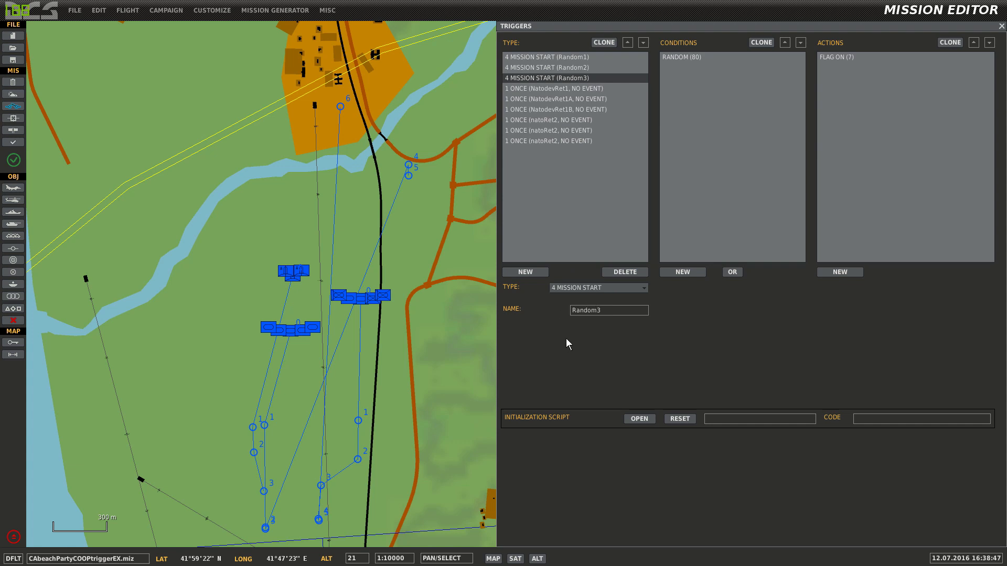
click(707, 58)
click(606, 58)
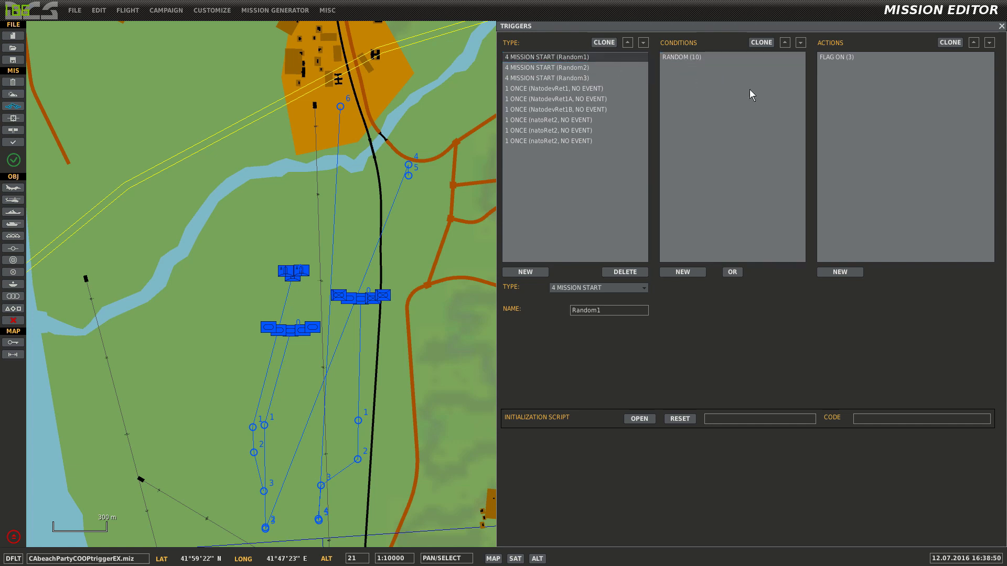
click(697, 59)
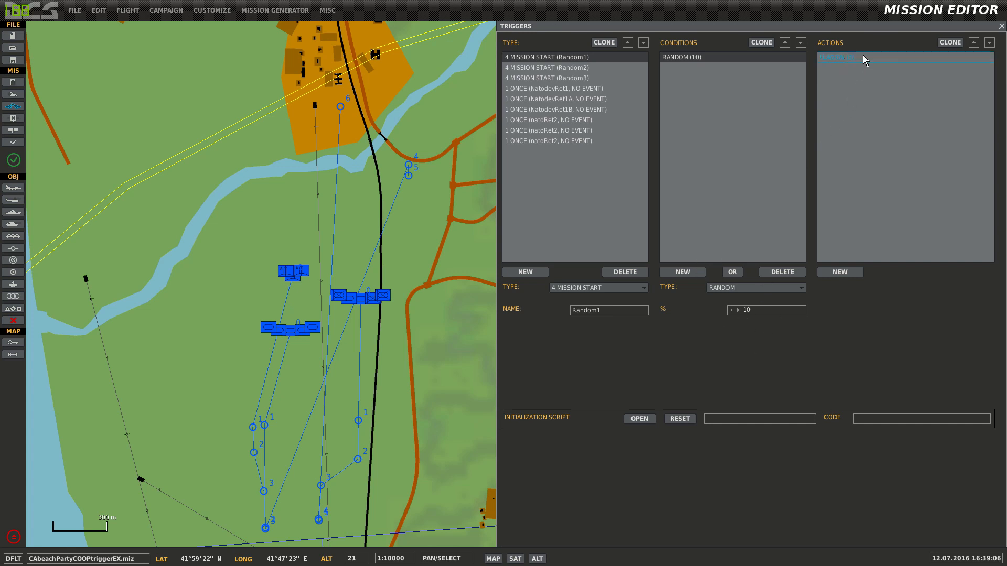
click(602, 67)
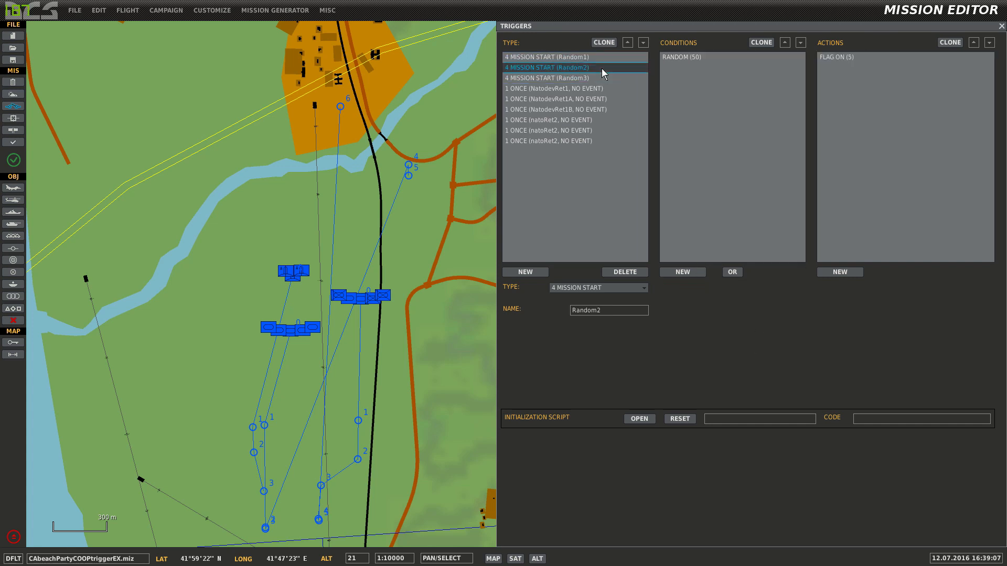
click(681, 58)
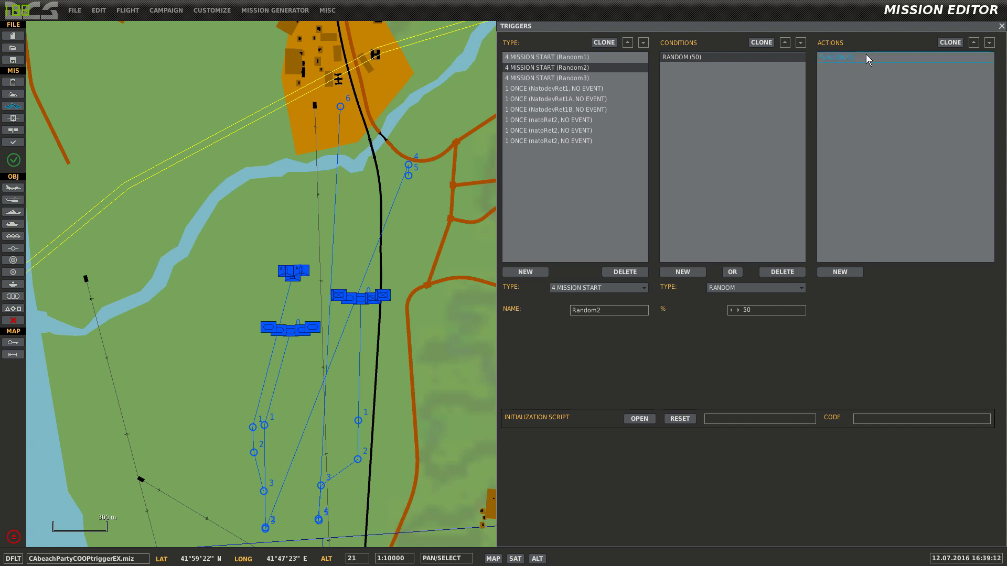
click(627, 77)
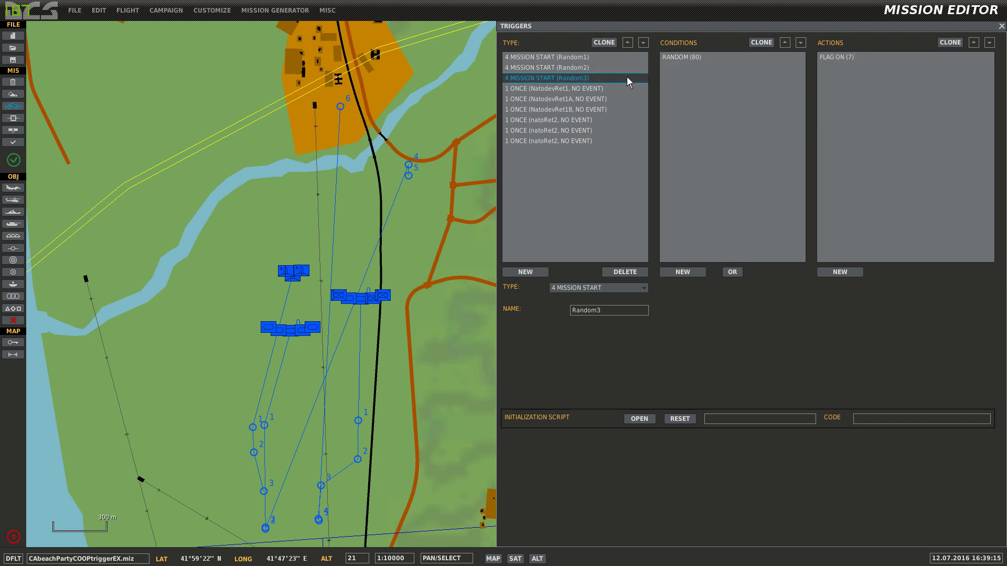
click(705, 57)
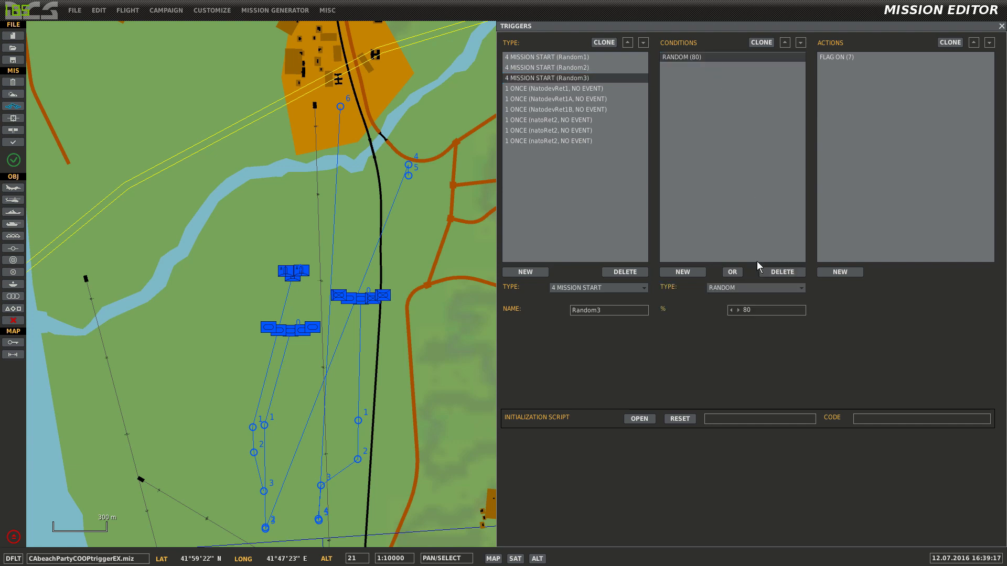
click(857, 57)
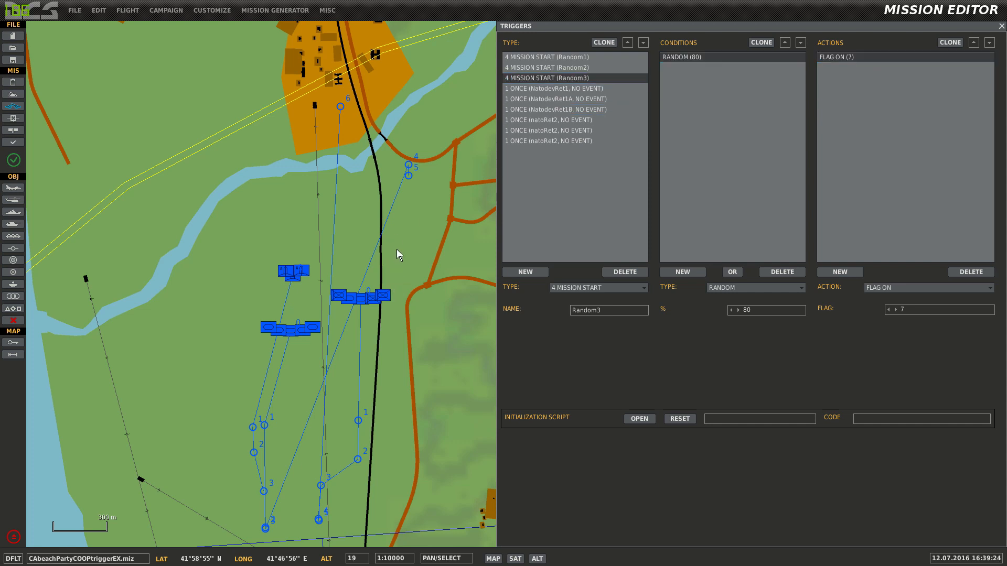
Step: Examine the flag conditions of the first two natoRet2 triggers, checking the second against the NatodevRet1A trigger
drag(396, 378, 417, 292)
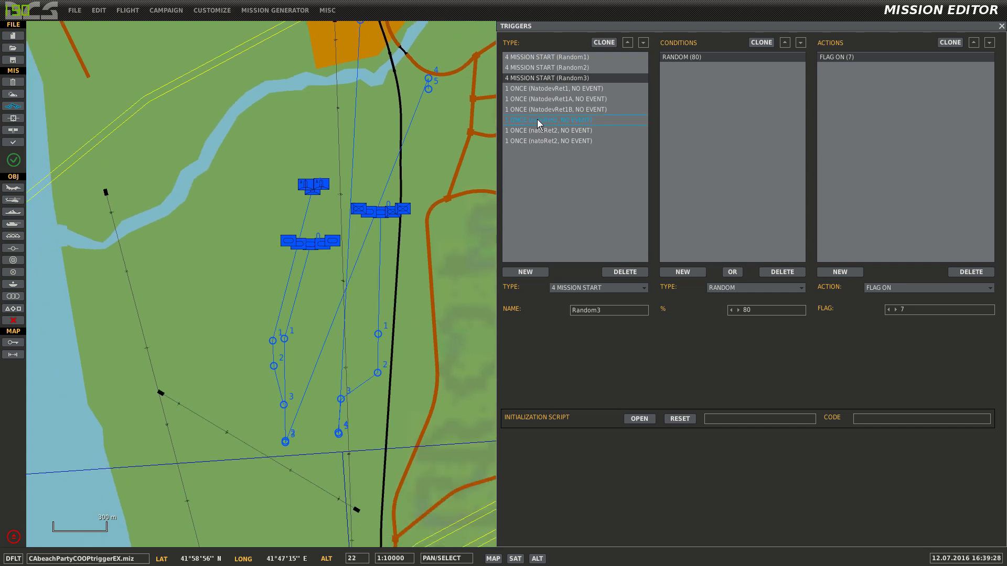
click(583, 119)
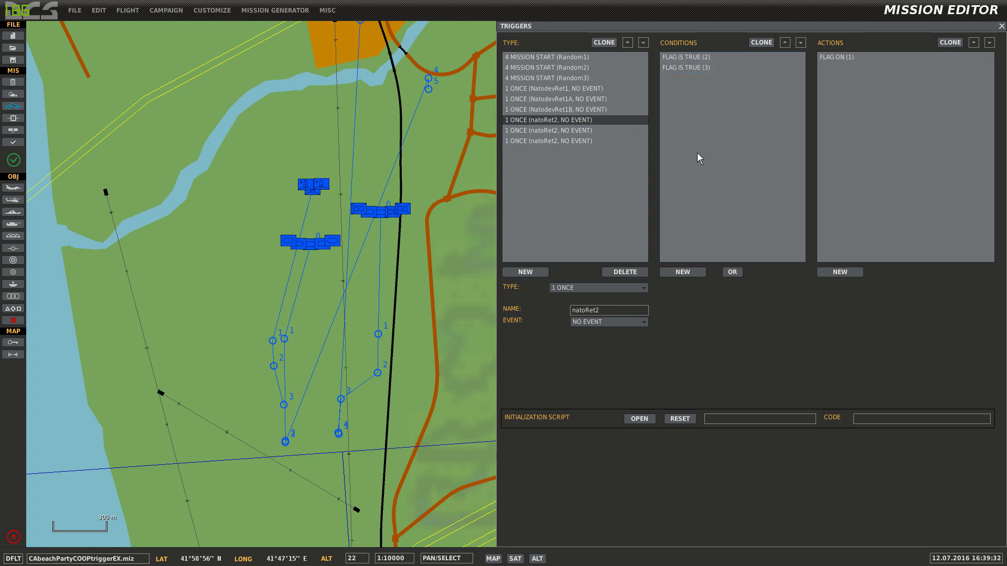
click(592, 129)
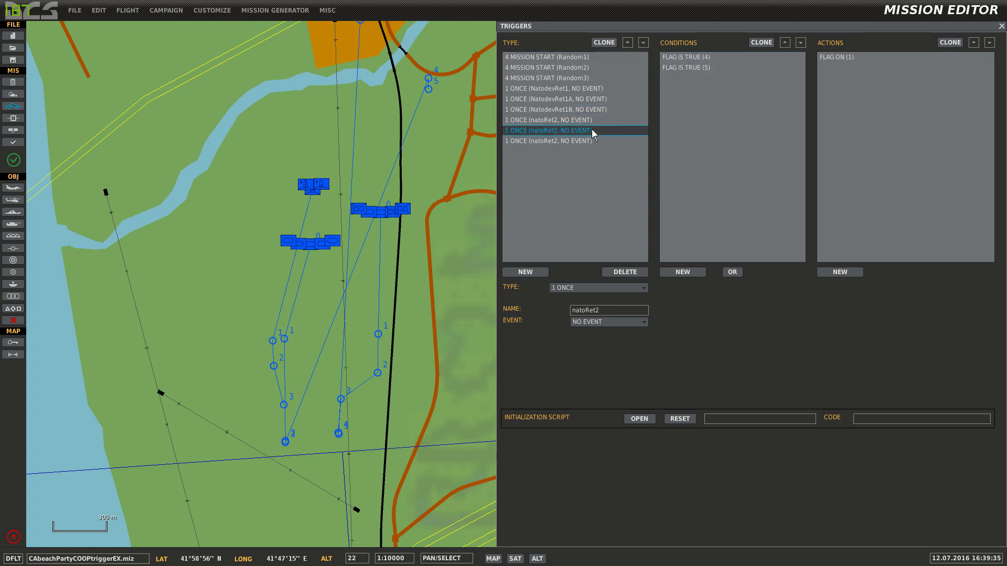
click(568, 99)
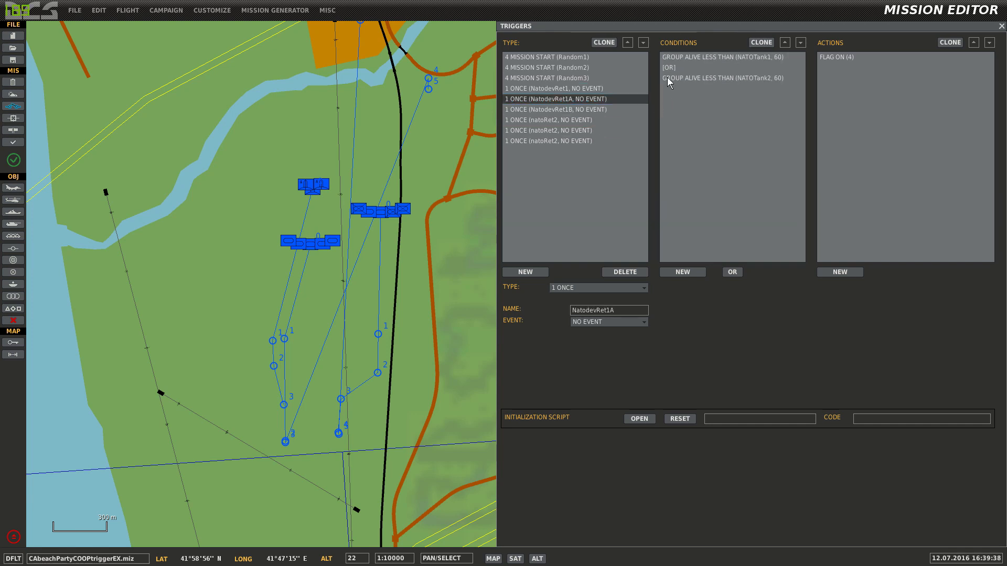
click(619, 132)
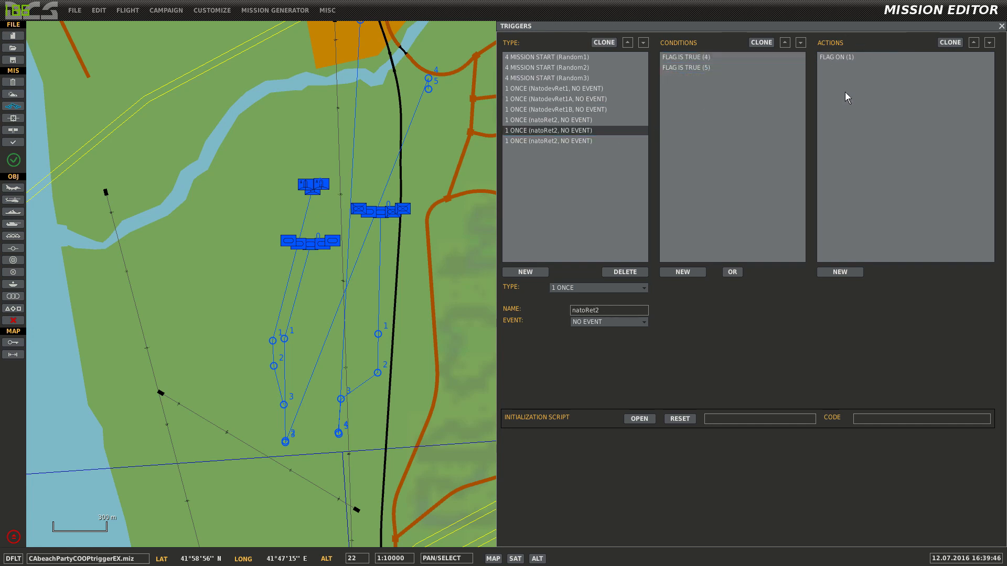
click(717, 58)
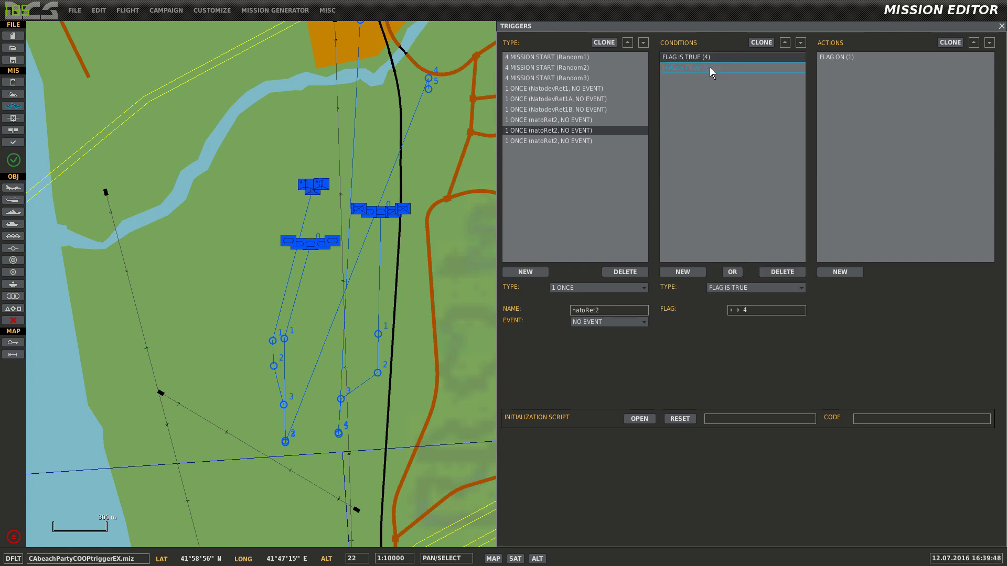
click(709, 67)
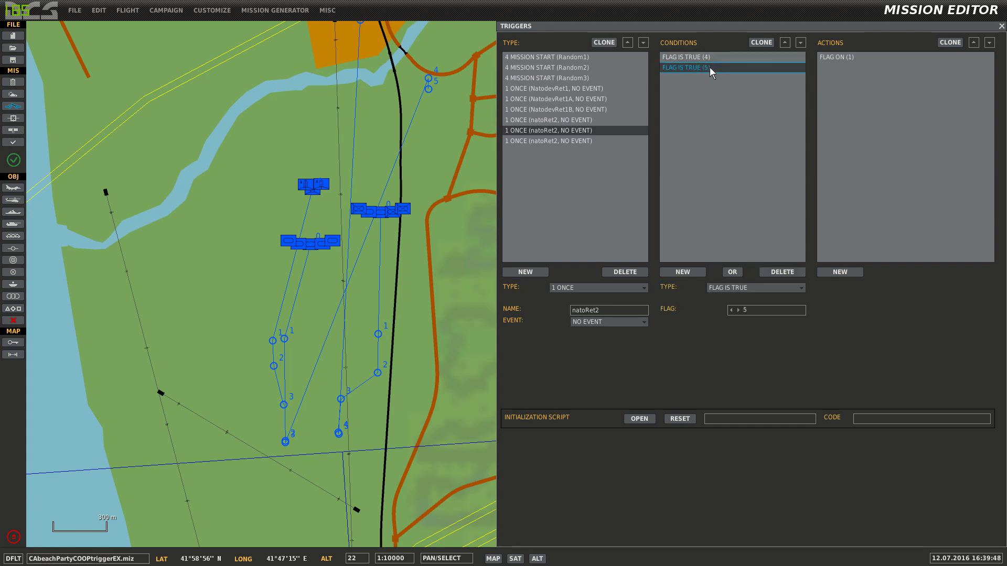
Step: Trace how the Random2 and NatodevRet1A flag actions feed the conditions of the second natoRet2 trigger
click(584, 66)
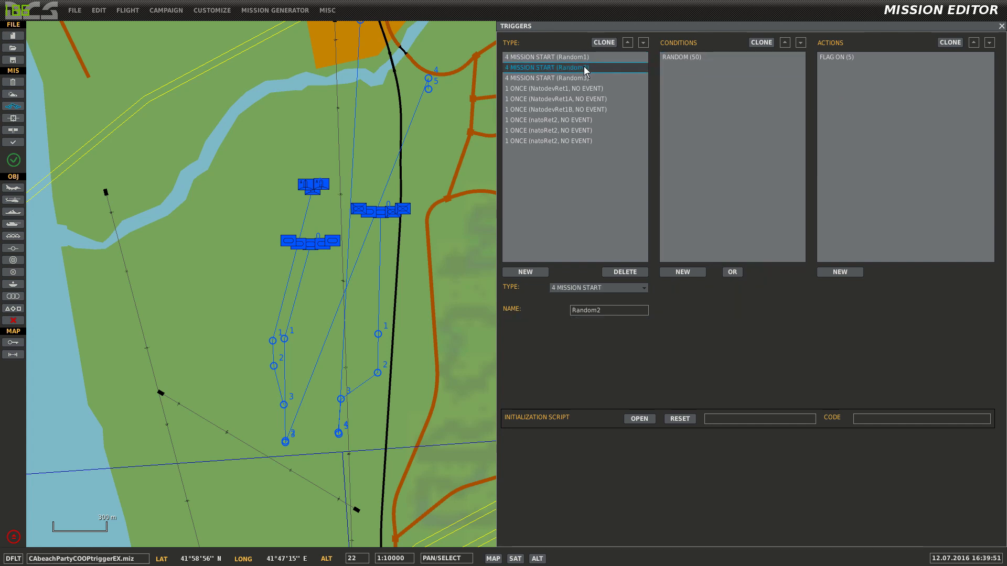
click(698, 56)
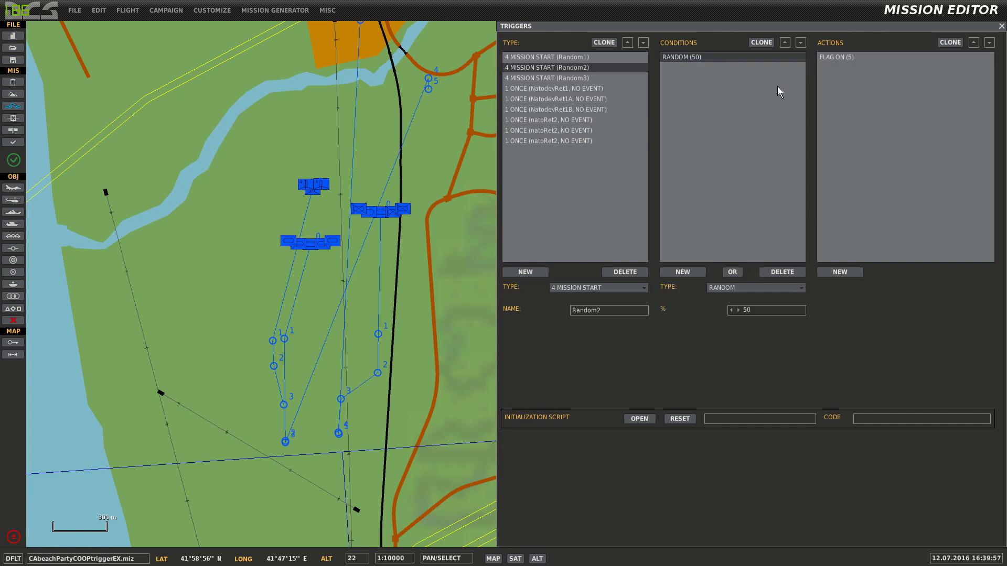
click(610, 98)
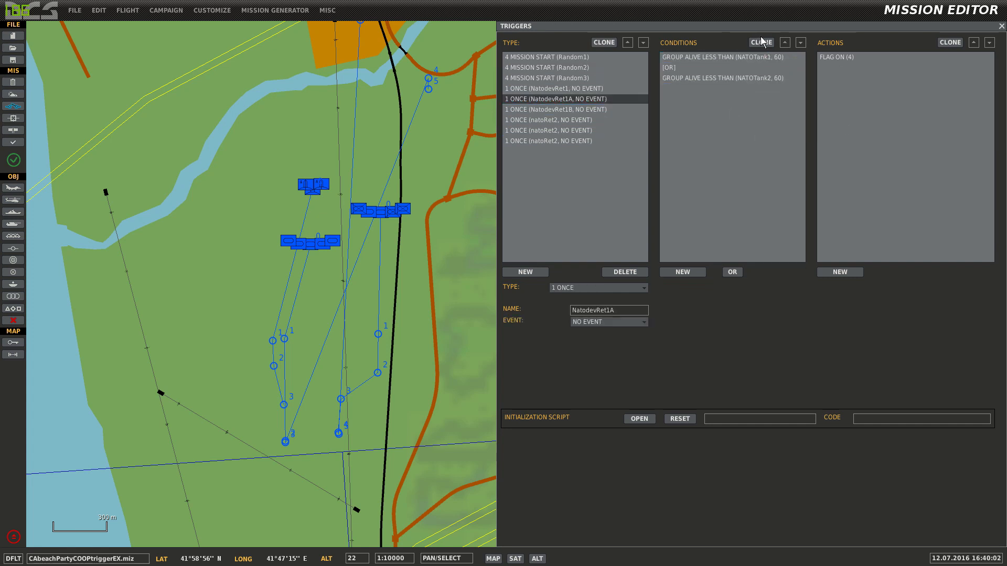
click(619, 132)
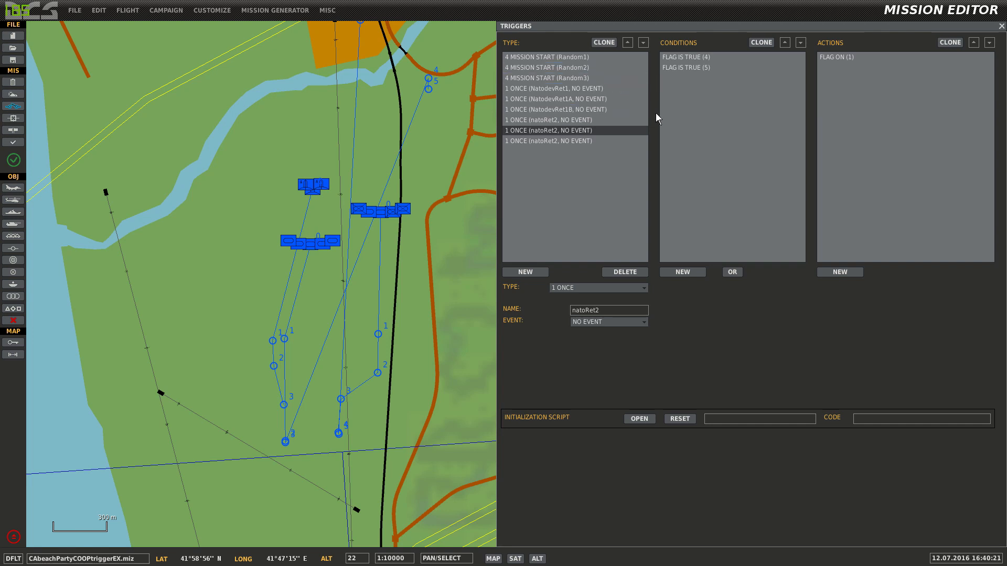
Step: Trace how the NatodevRet1 and Random1 flag actions feed the conditions of the first natoRet2 trigger
click(588, 99)
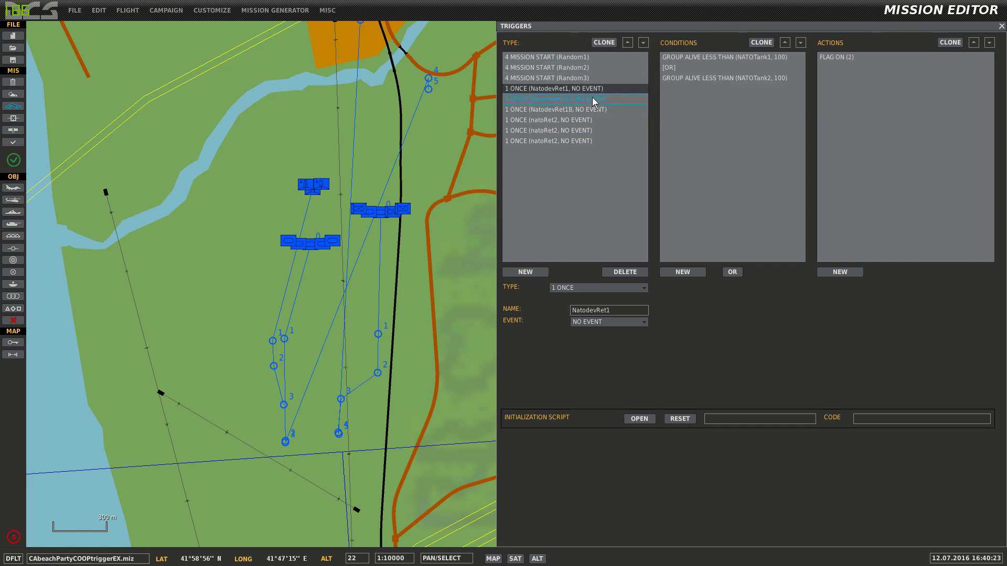
click(599, 114)
click(598, 89)
click(774, 57)
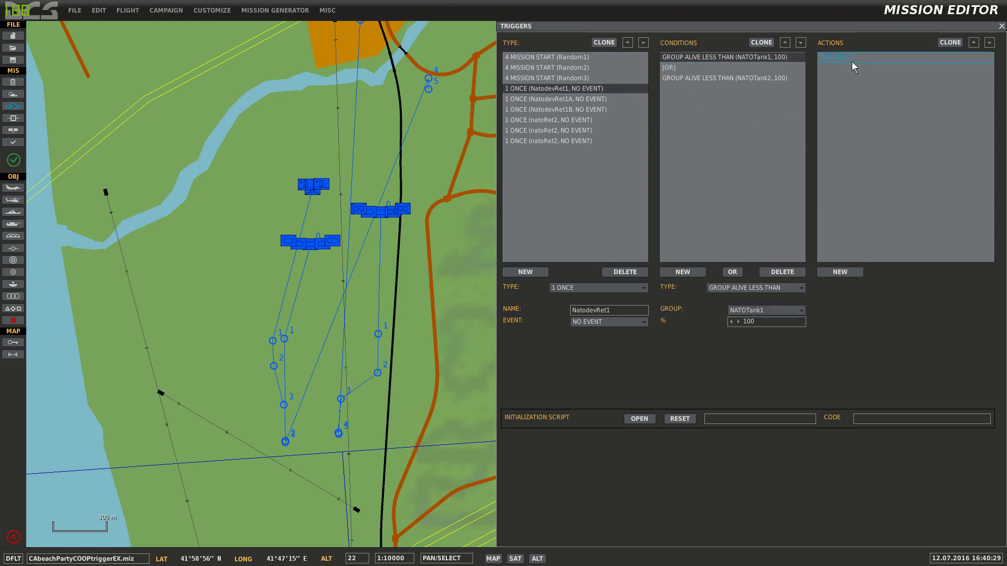
click(626, 119)
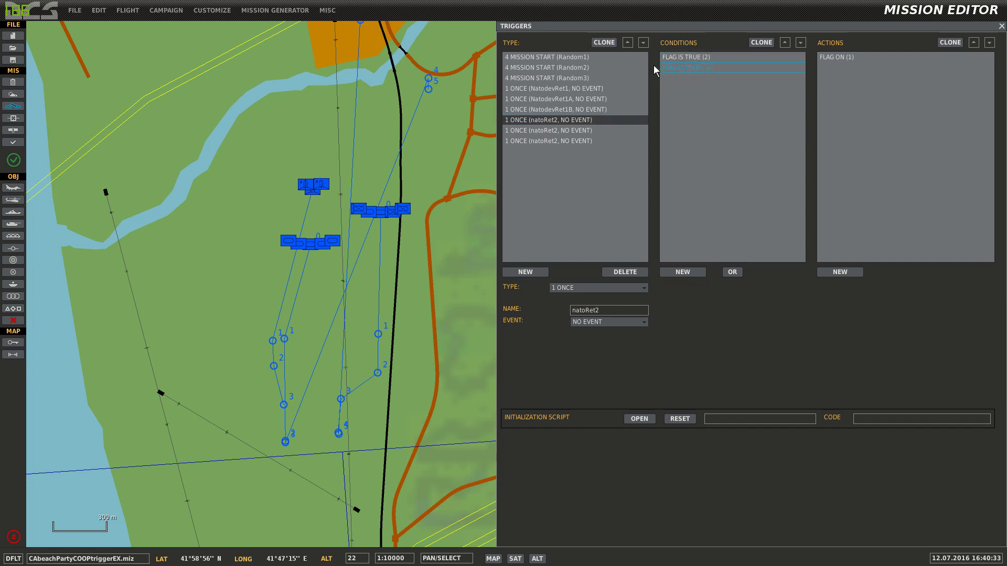
click(613, 78)
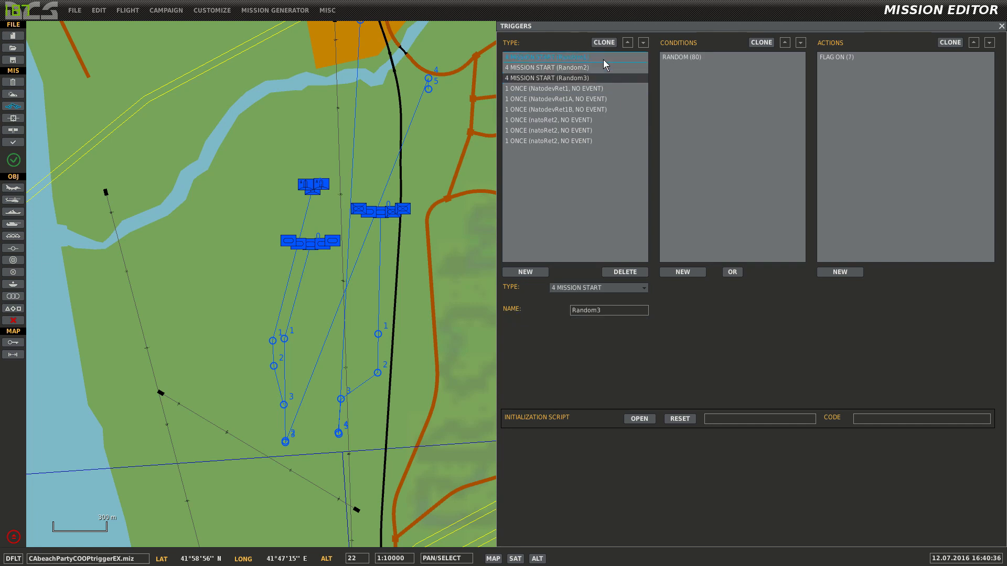
click(603, 58)
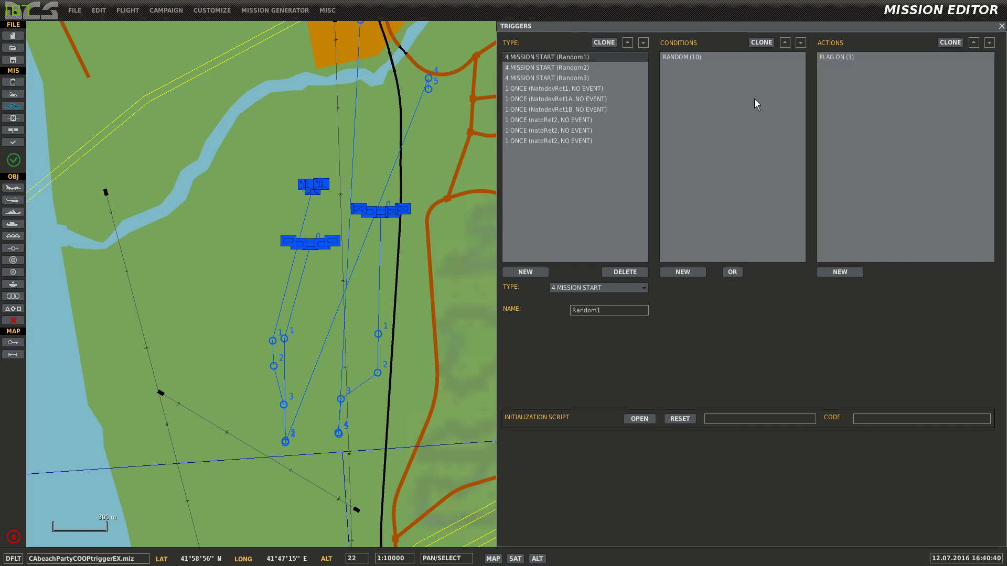
click(617, 121)
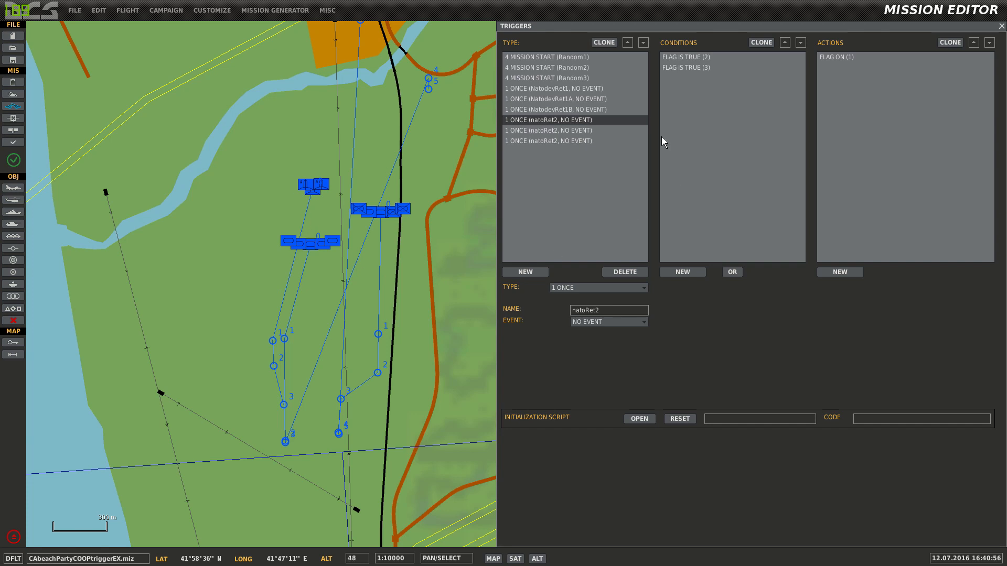
Step: Review the second natoRet2 trigger, and trace the NatodevRet1B and Random3 flags to the third natoRet2 trigger and the retreat routes
click(612, 130)
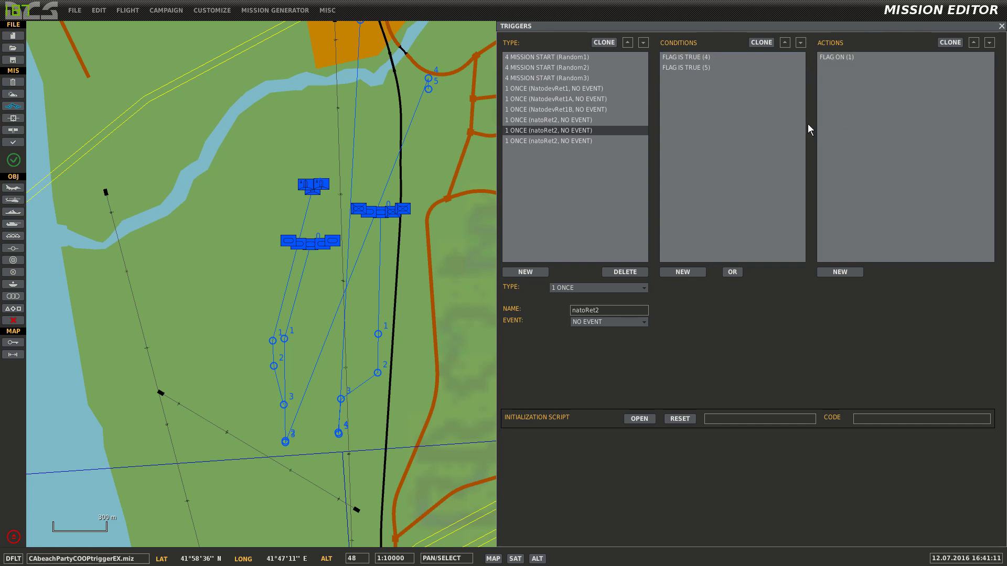
click(615, 107)
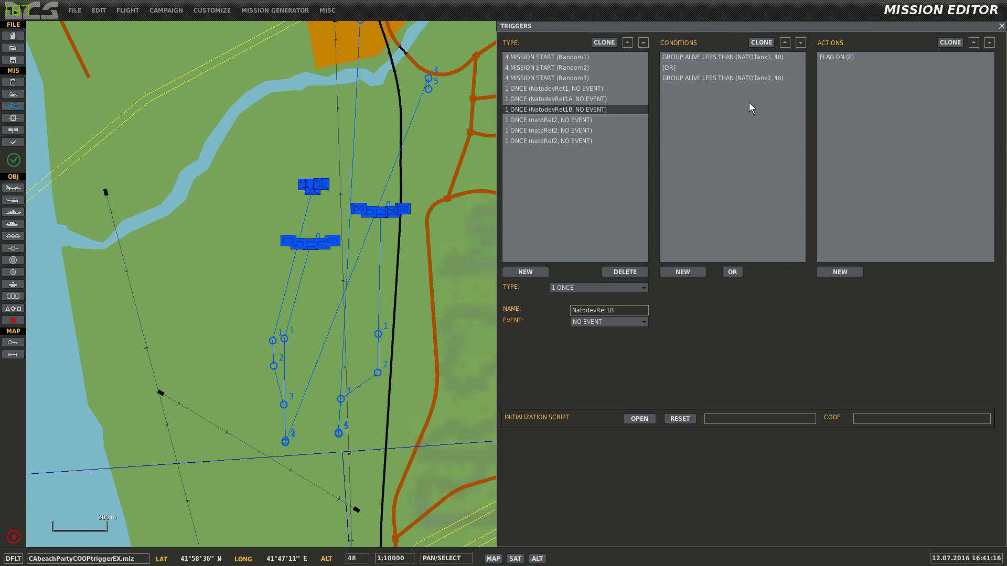
click(621, 142)
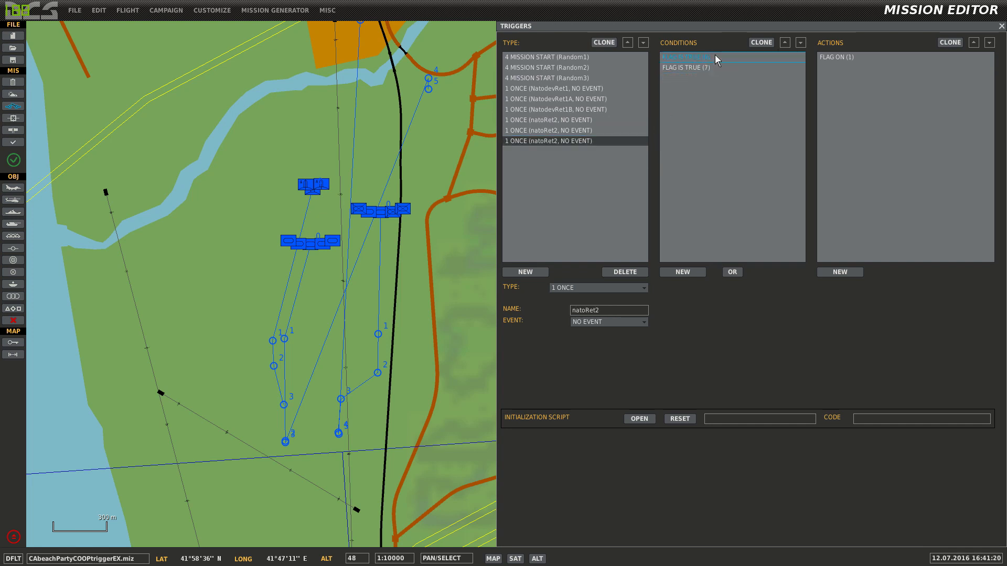
click(605, 79)
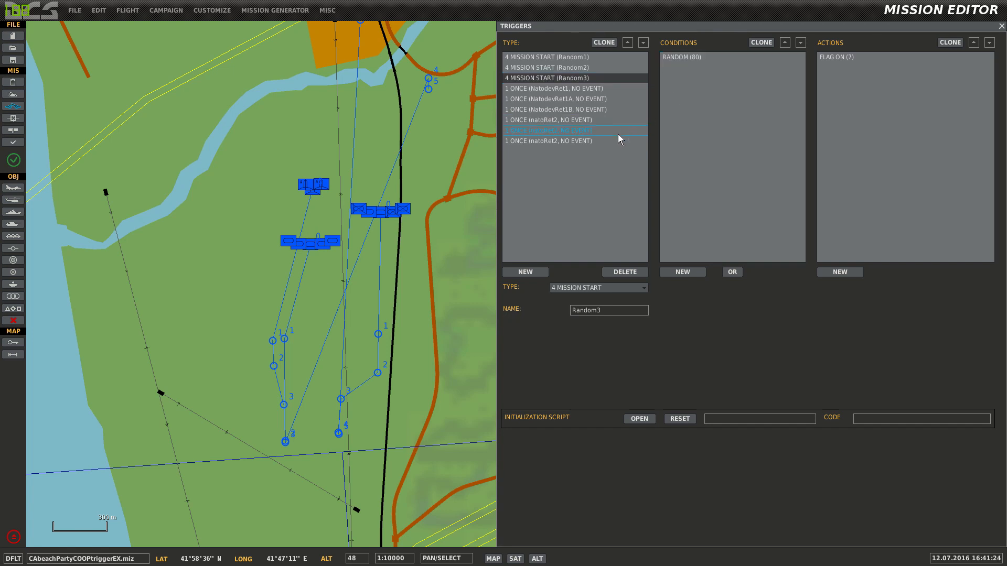
click(630, 141)
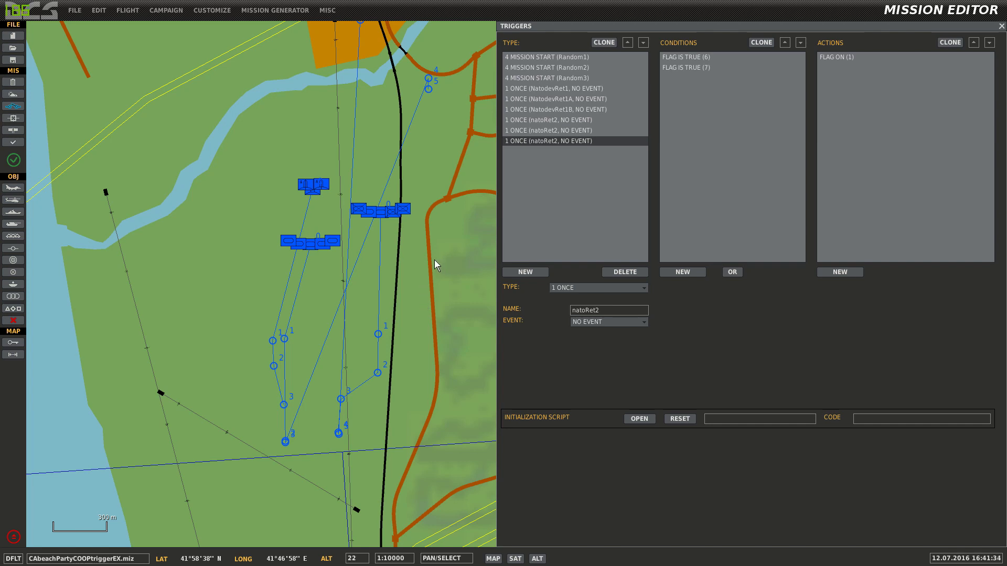
right_drag(424, 290, 410, 284)
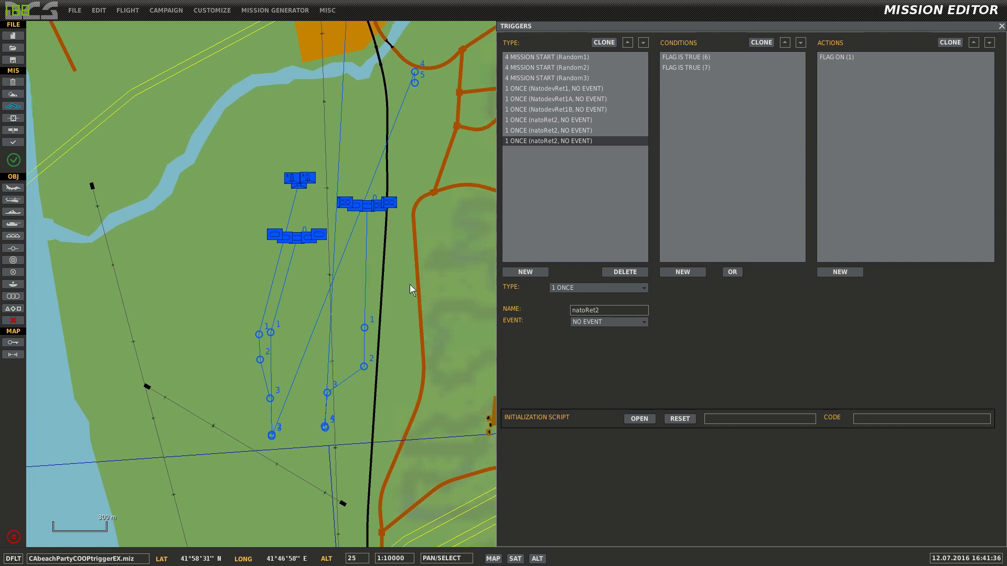
scroll(410, 285, down, 2)
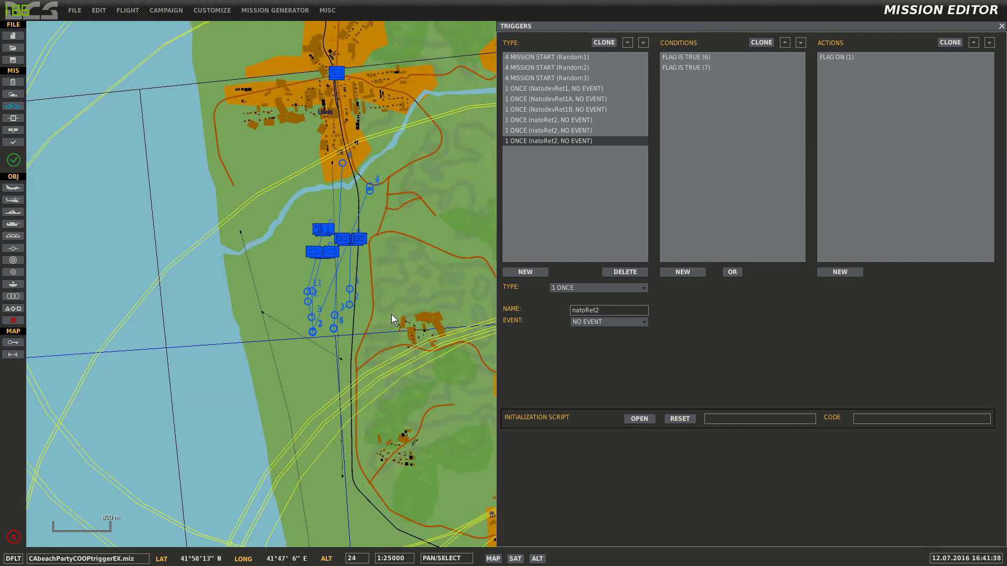
Step: Compare the NATOTank1 and NATOTank2 alive-percentage conditions and flag actions in the NatodevRet1, NatodevRet1A and NatodevRet1B triggers
click(616, 93)
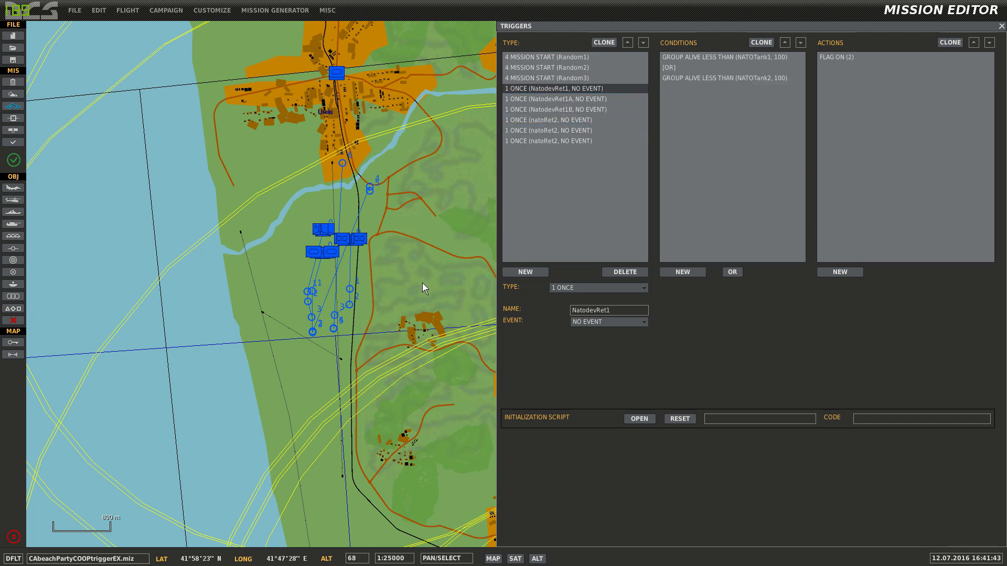
scroll(382, 265, up, 2)
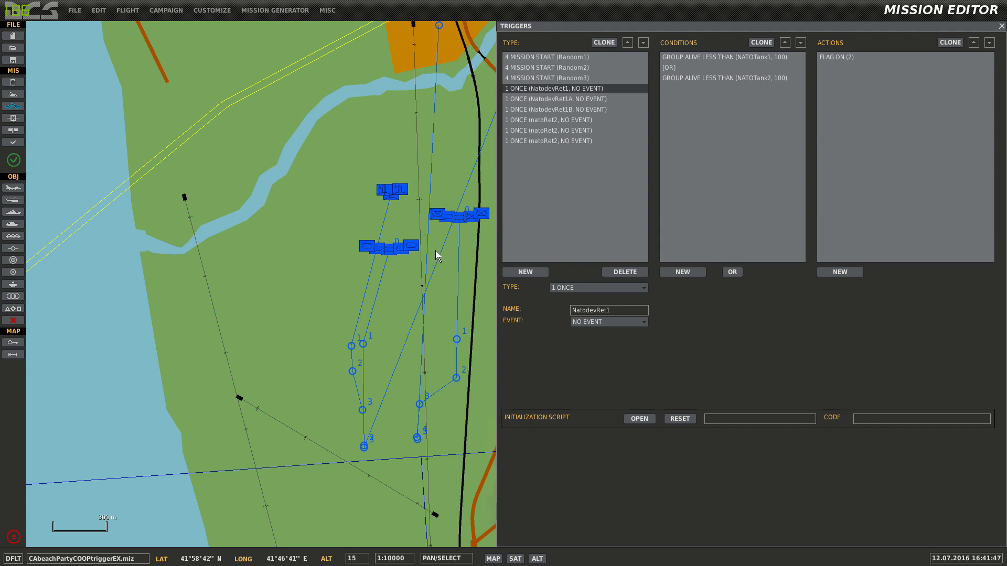
click(587, 99)
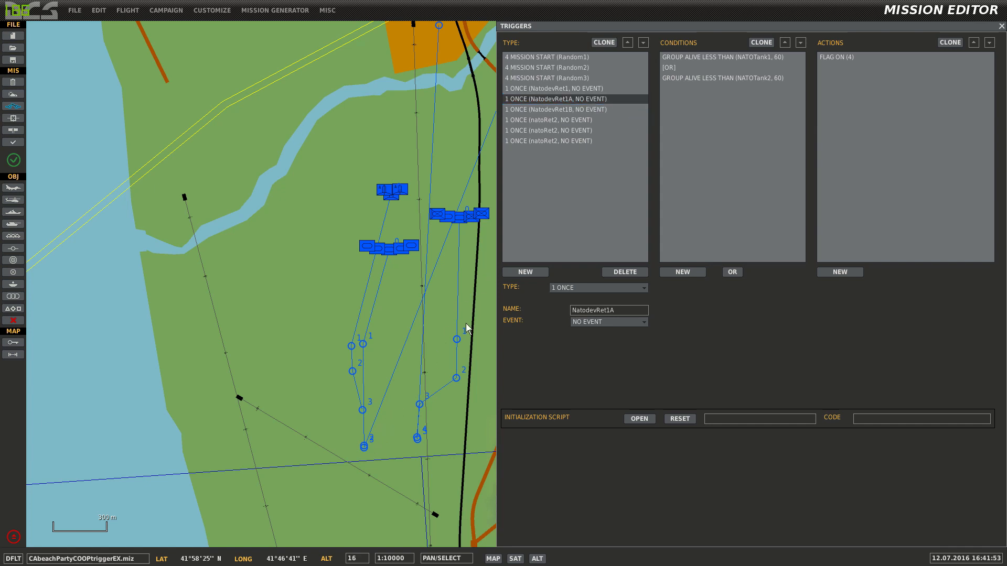
click(607, 109)
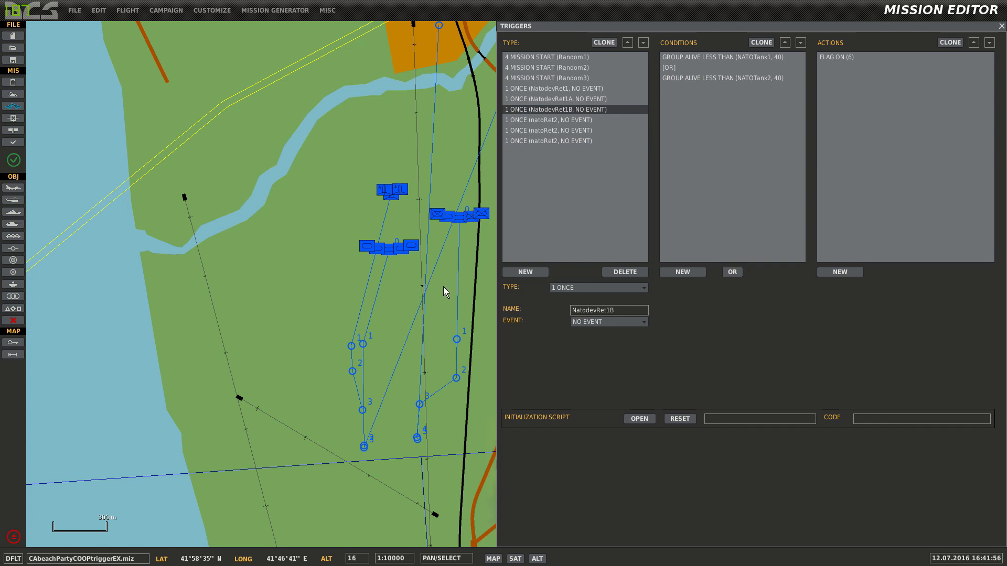
Step: Examine the NATO tank groups' waypoint routes on the map and their location relative to the red forces
scroll(424, 303, down, 1)
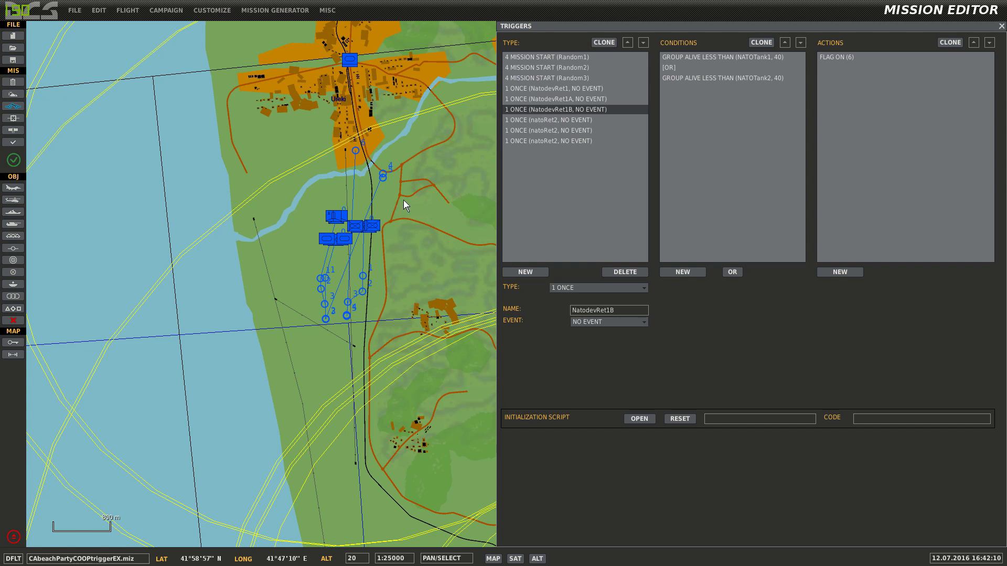
drag(422, 236, 414, 234)
scroll(414, 235, down, 2)
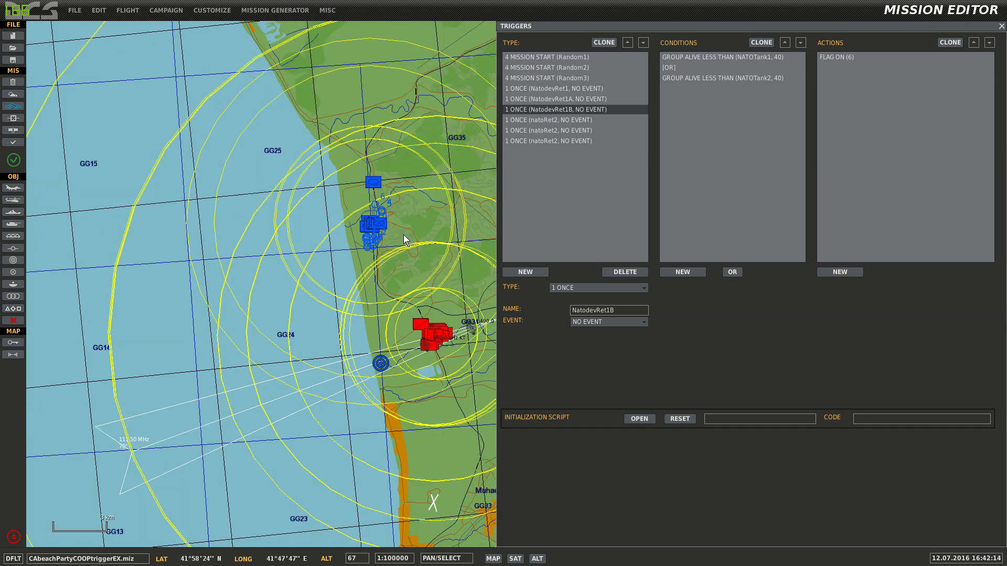
scroll(396, 259, up, 1)
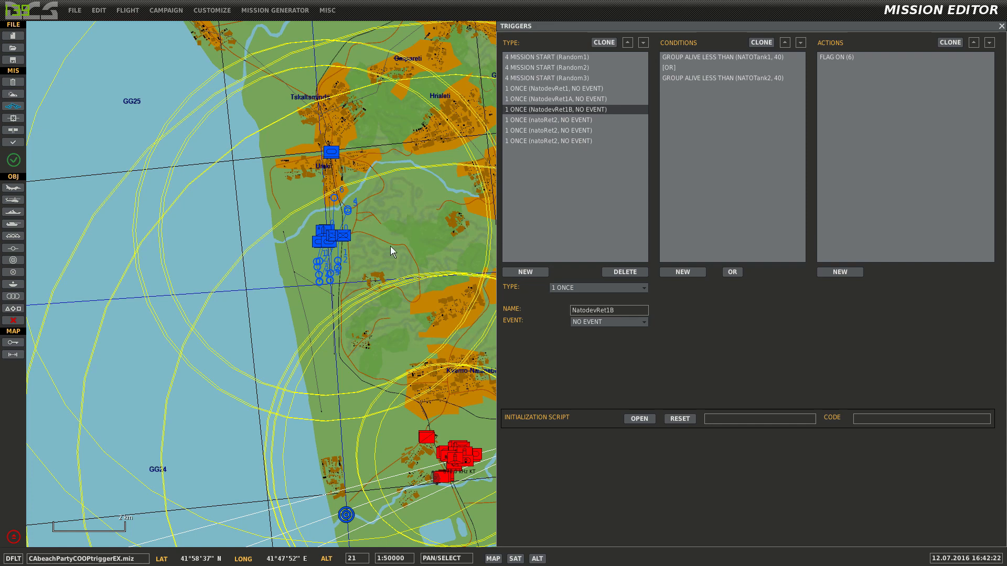
drag(390, 246, 359, 234)
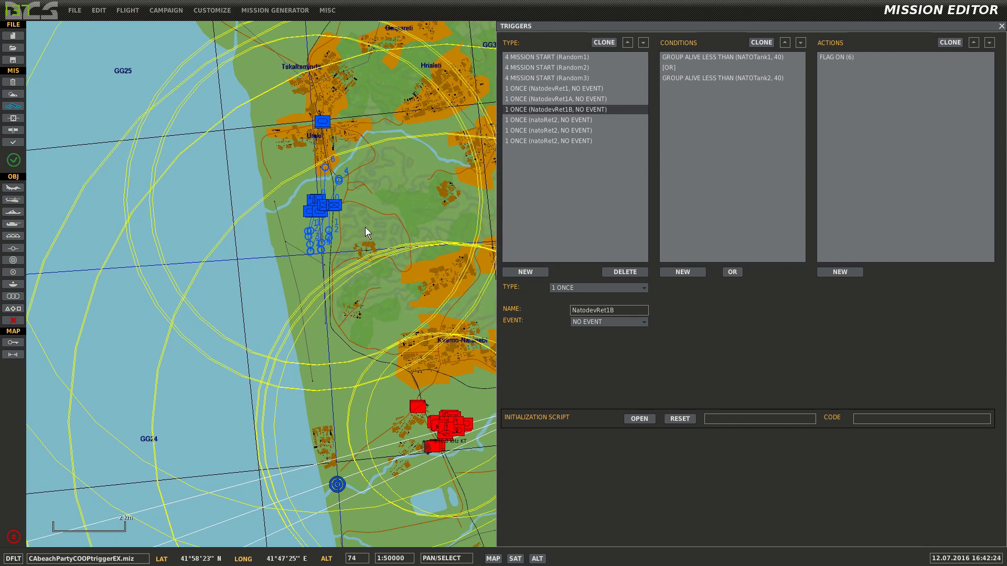
scroll(365, 227, up, 2)
drag(229, 145, 392, 240)
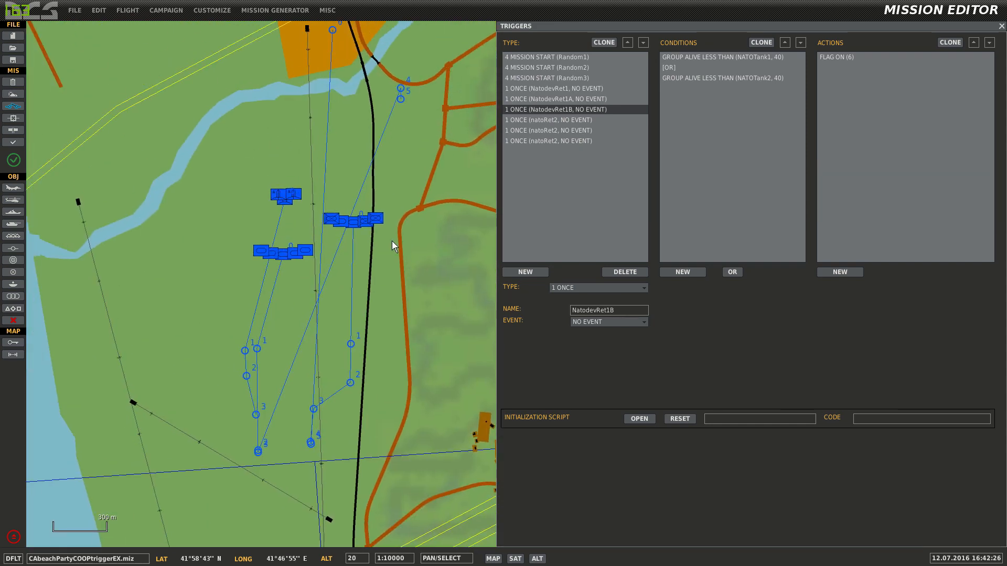
scroll(392, 240, down, 1)
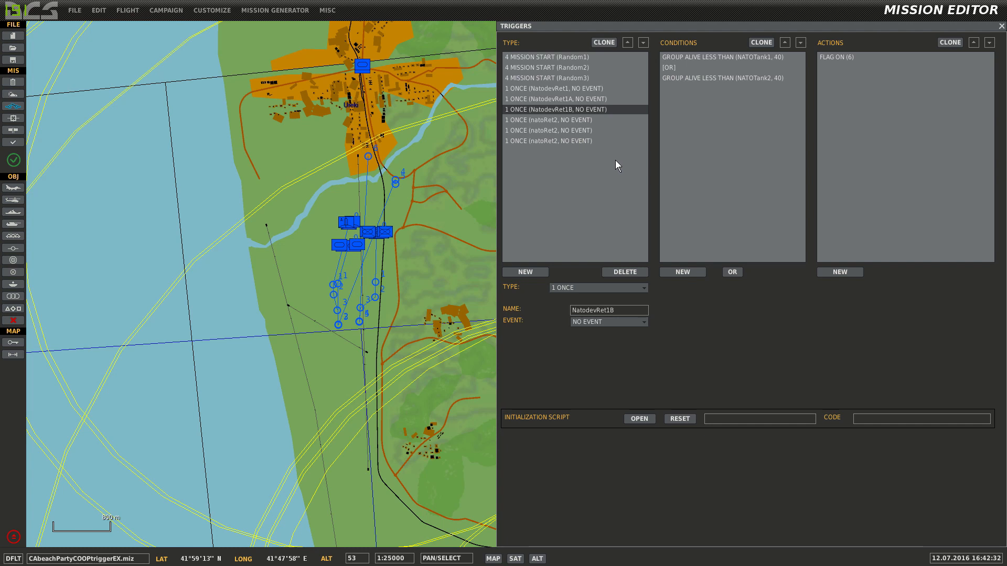
Step: Review the Random1, Random2 and Random3 mission start triggers against the flag conditions of the first natoRet2 trigger
click(604, 61)
click(609, 69)
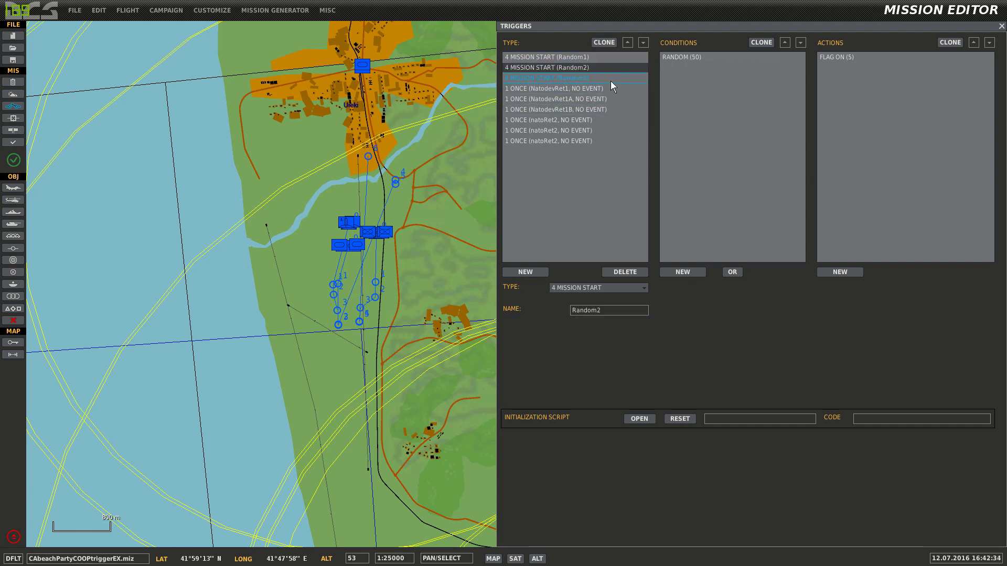
click(610, 79)
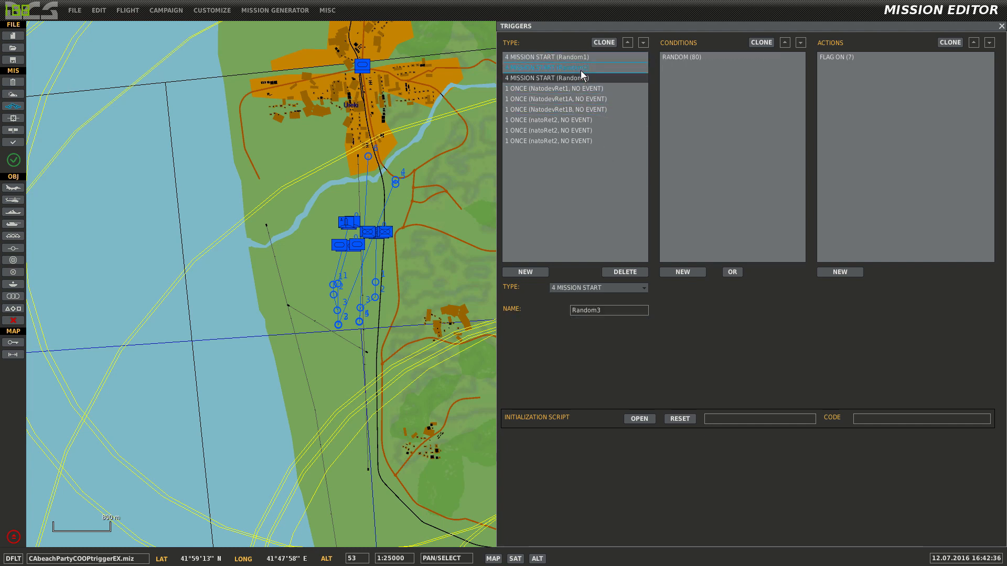
click(608, 121)
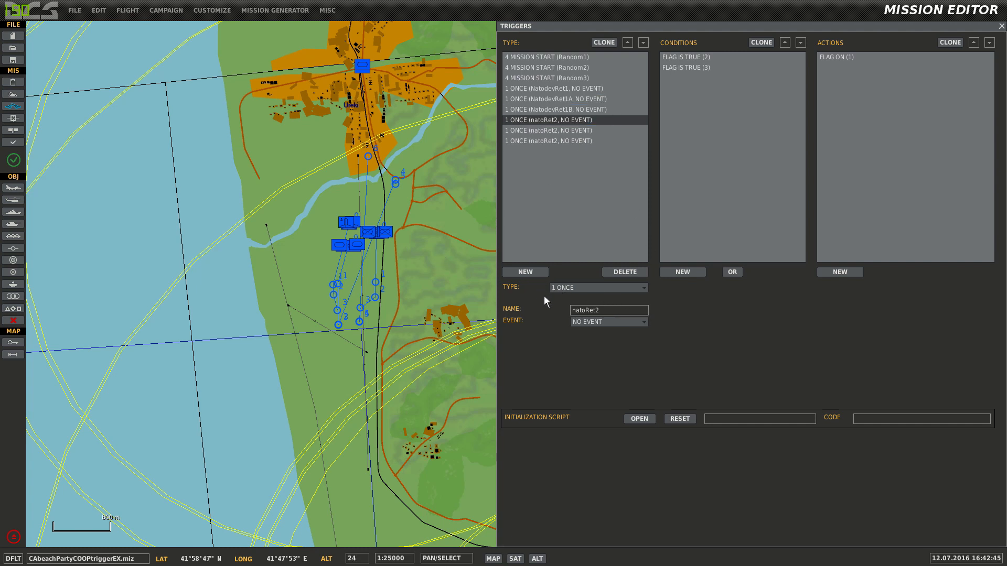
right_drag(418, 285, 387, 199)
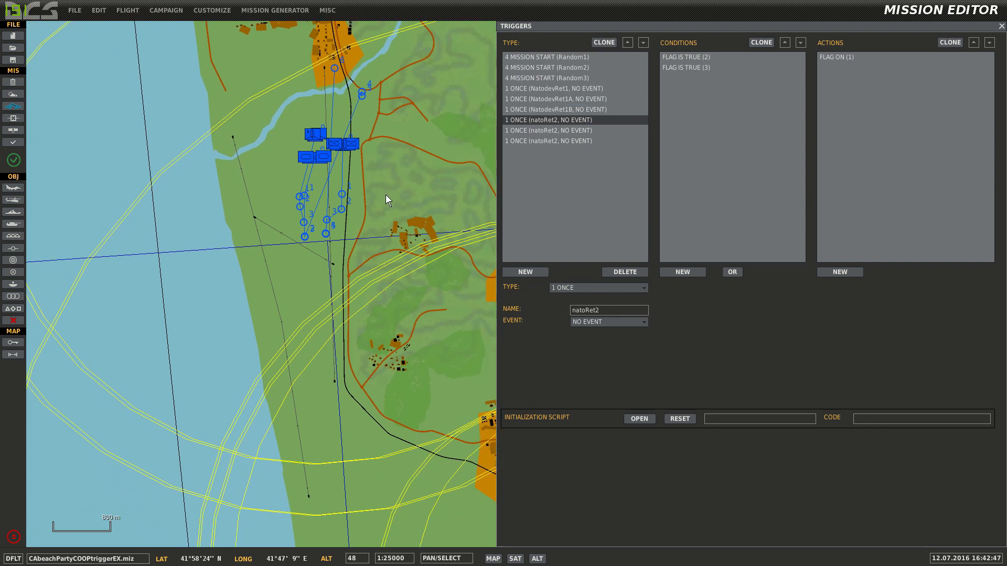
scroll(386, 197, down, 1)
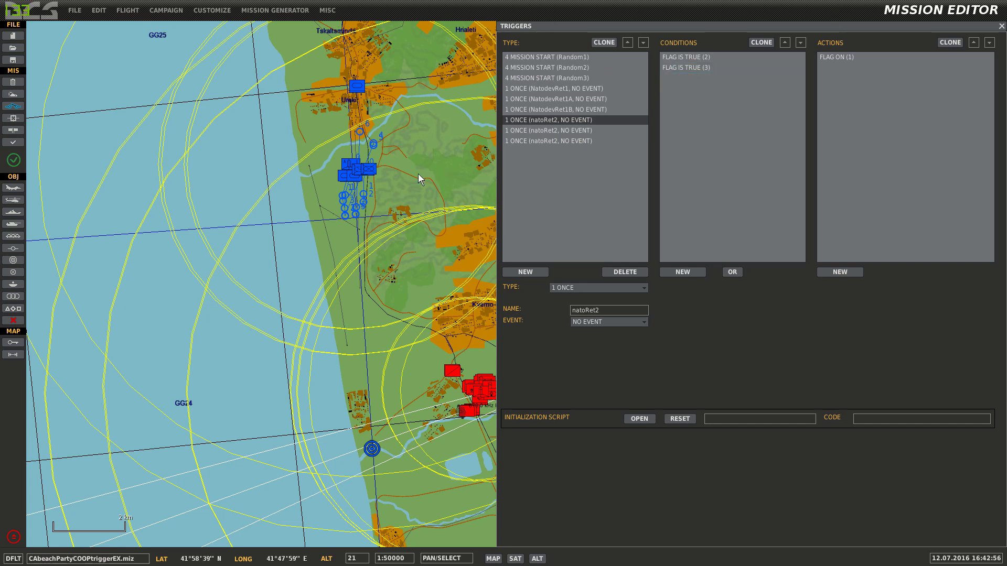
scroll(358, 206, up, 2)
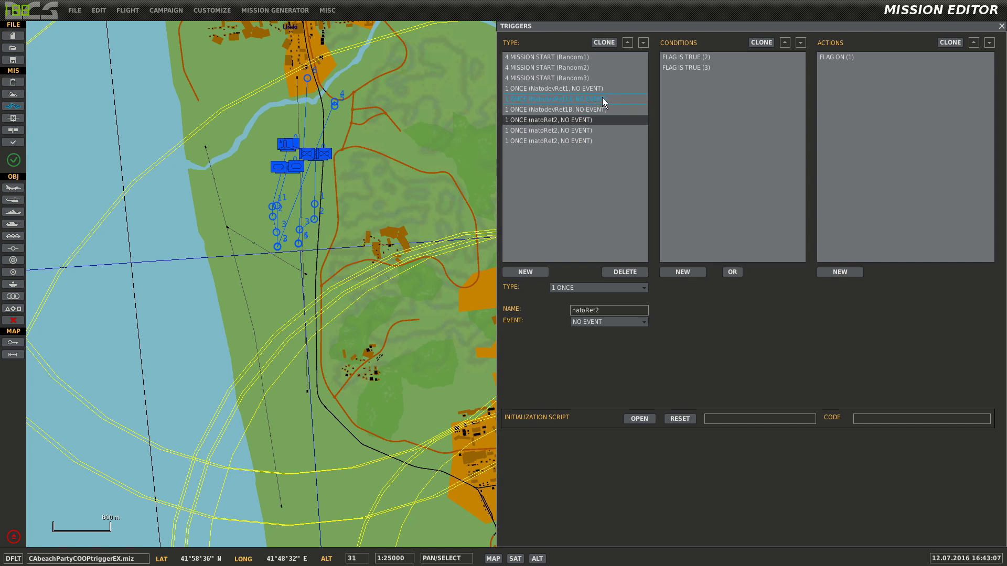
Step: Compare the random condition and flag action of the Random1 trigger with those of the Random3 trigger
click(611, 58)
click(605, 77)
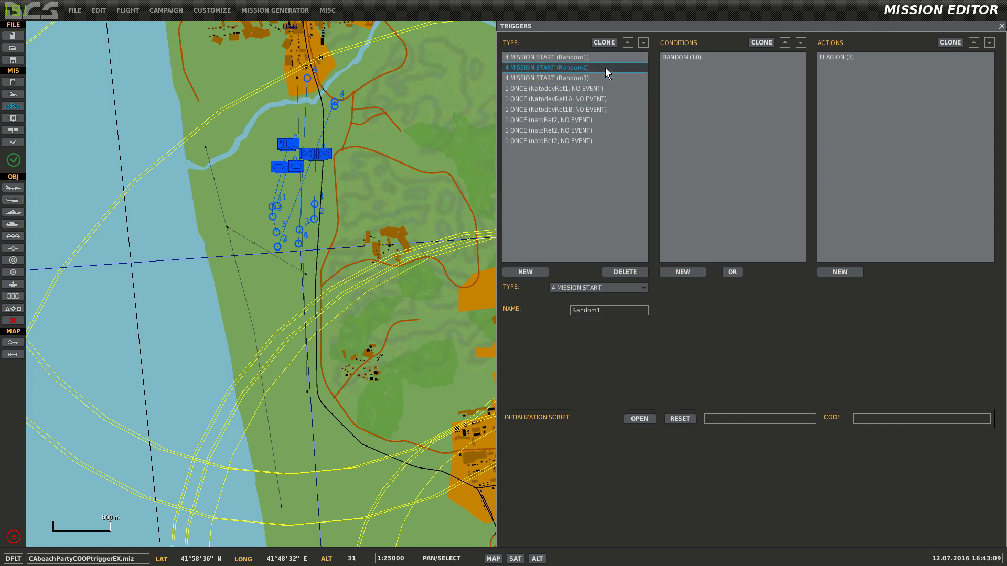
click(606, 76)
click(602, 58)
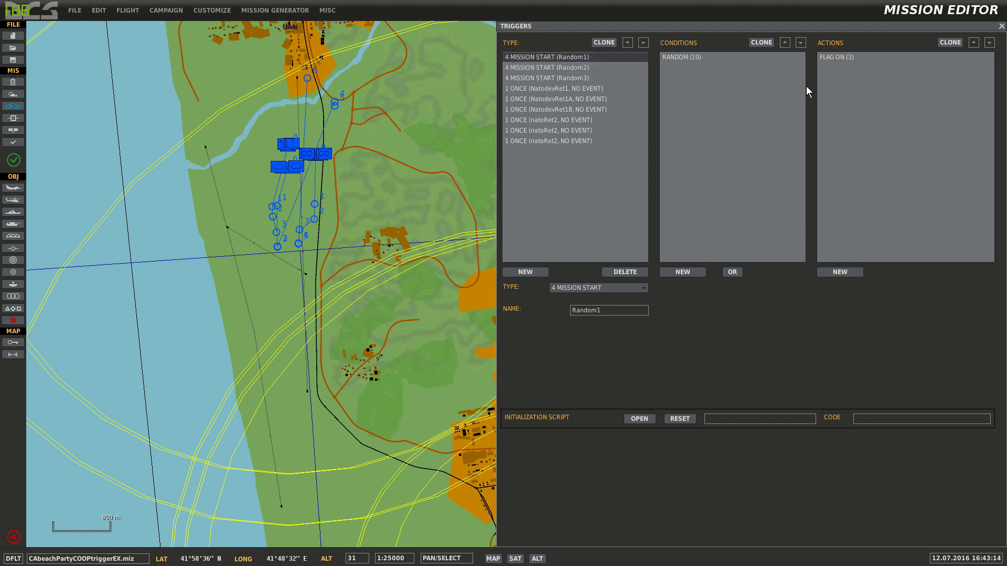
scroll(417, 171, down, 1)
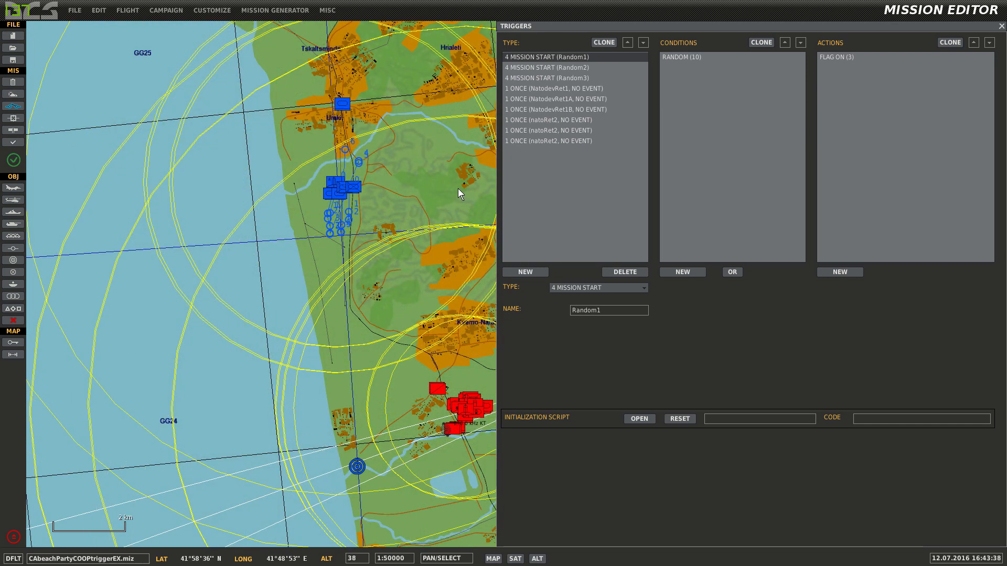
drag(470, 158, 415, 172)
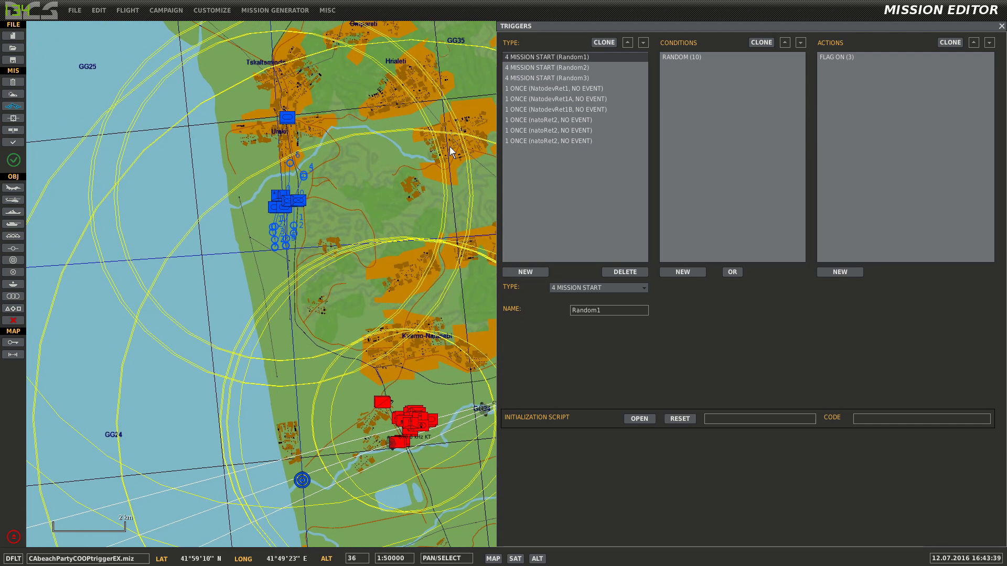
Step: Recheck the random chances of the Random2, Random3 and Random1 triggers while considering the NATO tank groups' positions on the map
click(557, 65)
click(568, 77)
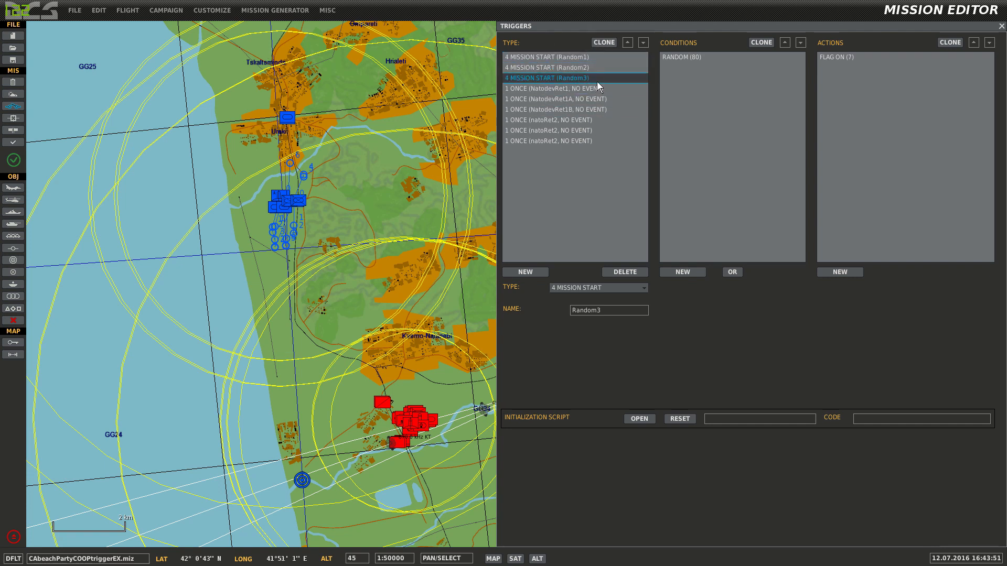
drag(420, 184, 370, 192)
click(594, 67)
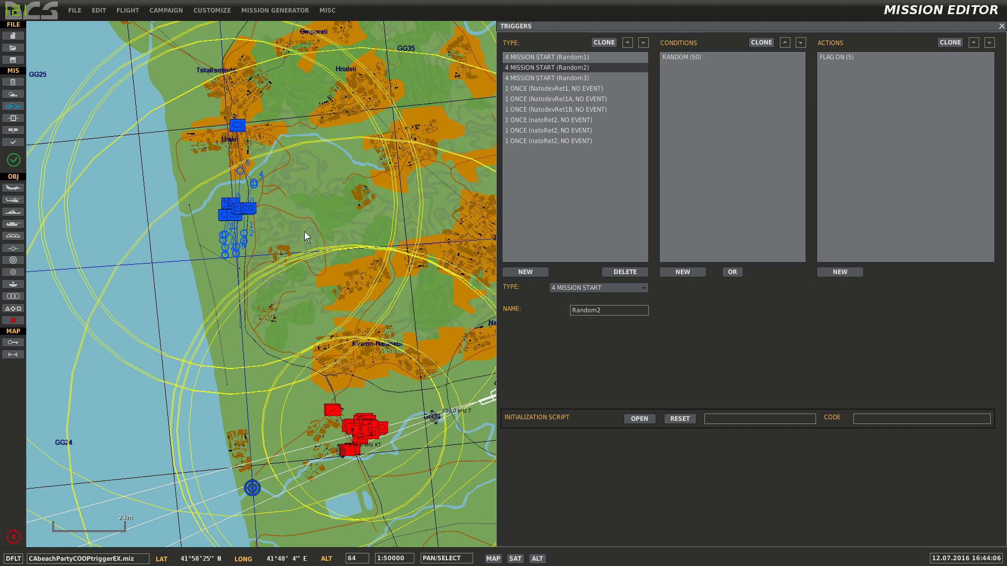
click(576, 58)
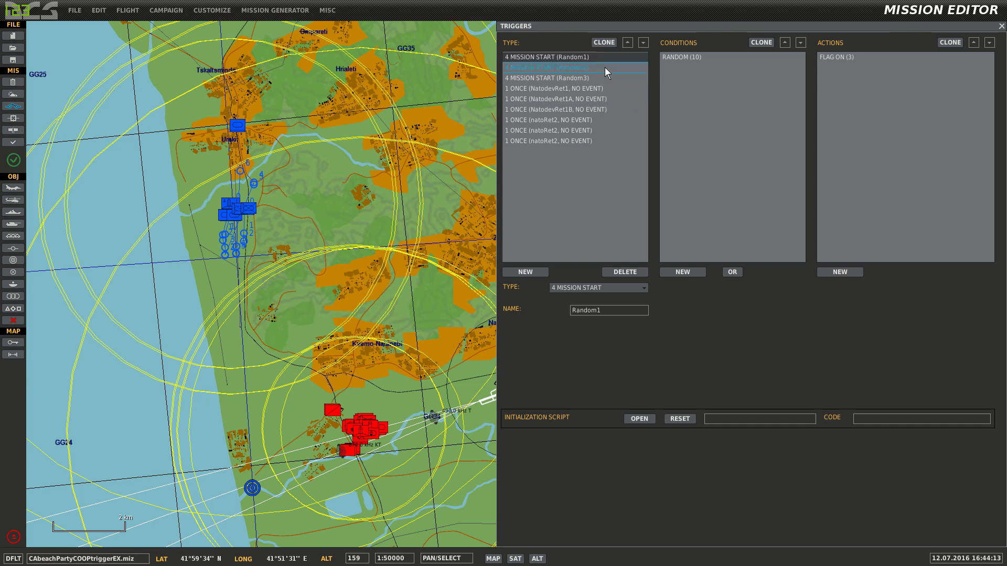
drag(321, 200, 377, 192)
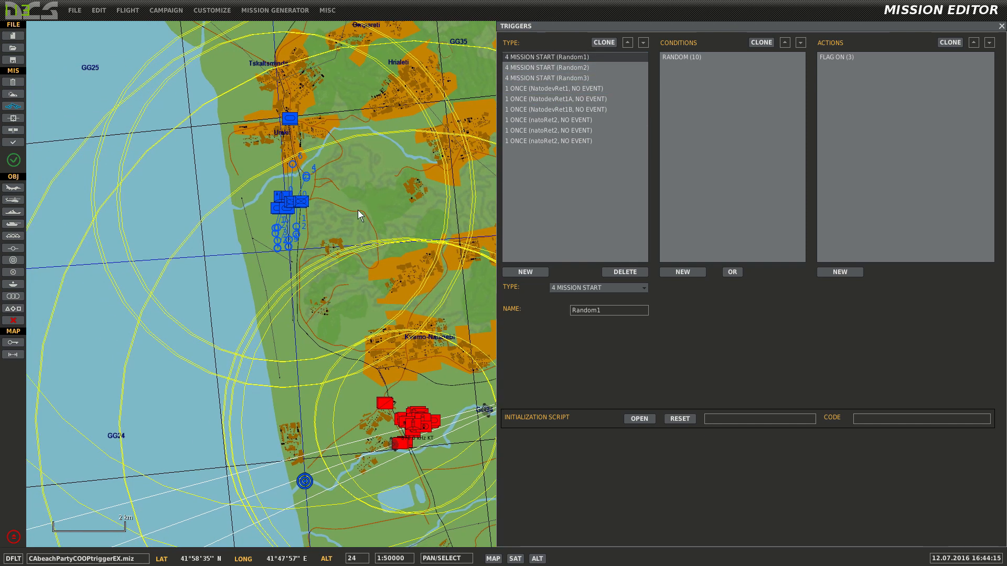
scroll(366, 184, down, 1)
scroll(350, 204, up, 2)
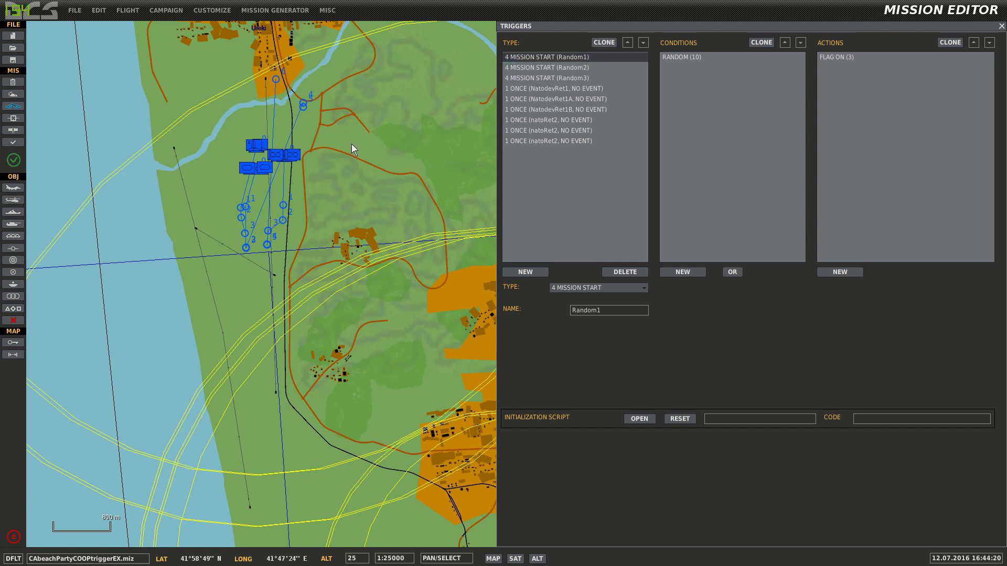
drag(341, 122, 434, 127)
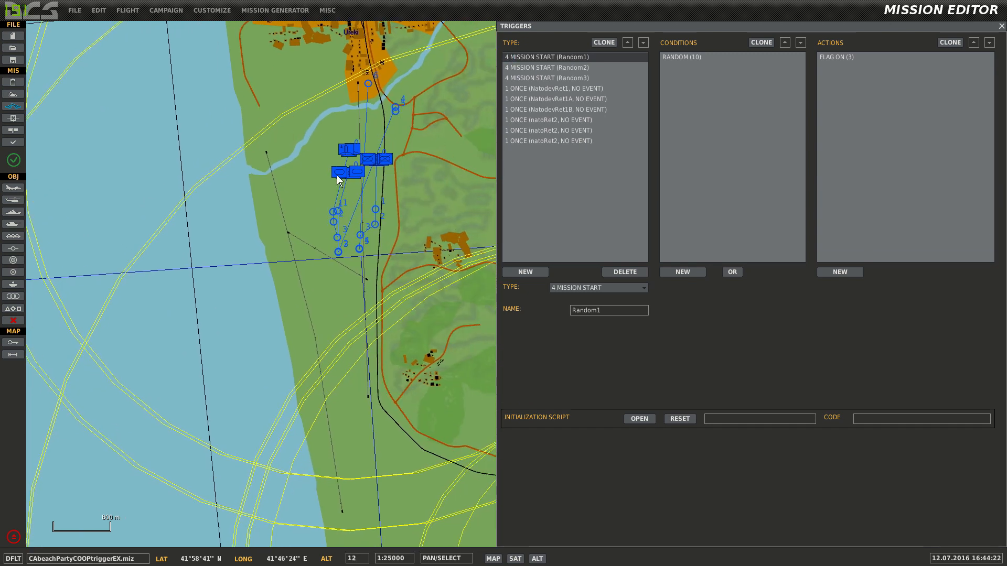
Step: Review the flag conditions and actions of all three natoRet2 triggers, and examine the NATO tank groups' retreat area on the map
click(587, 118)
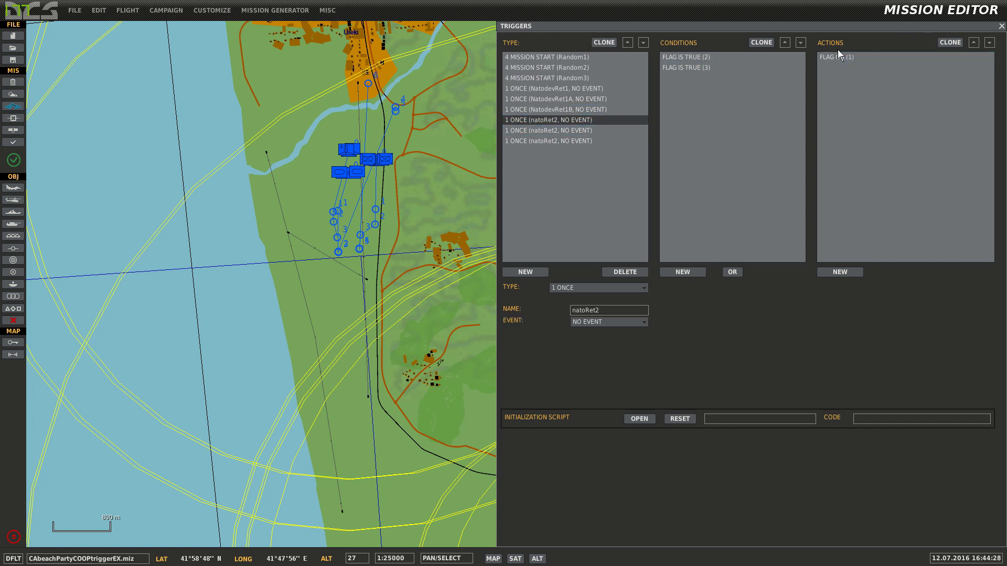
click(610, 130)
click(637, 140)
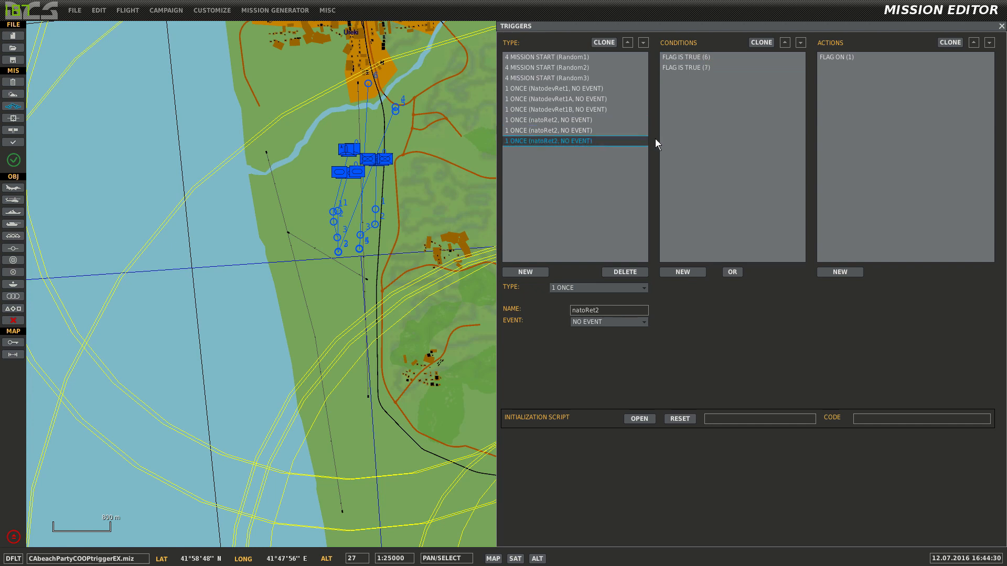
scroll(386, 168, down, 2)
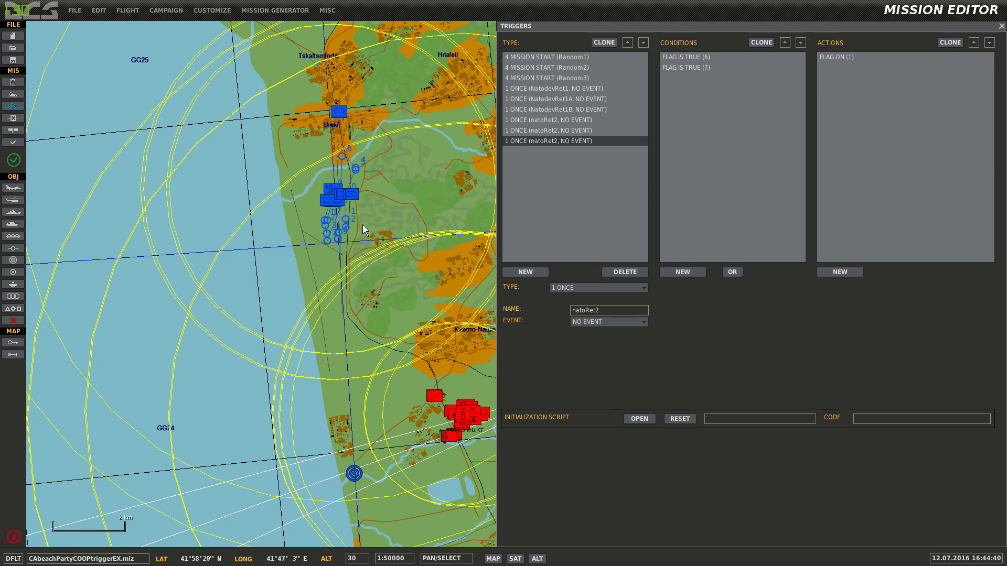
right_drag(366, 208, 307, 164)
scroll(386, 207, up, 2)
scroll(304, 165, down, 2)
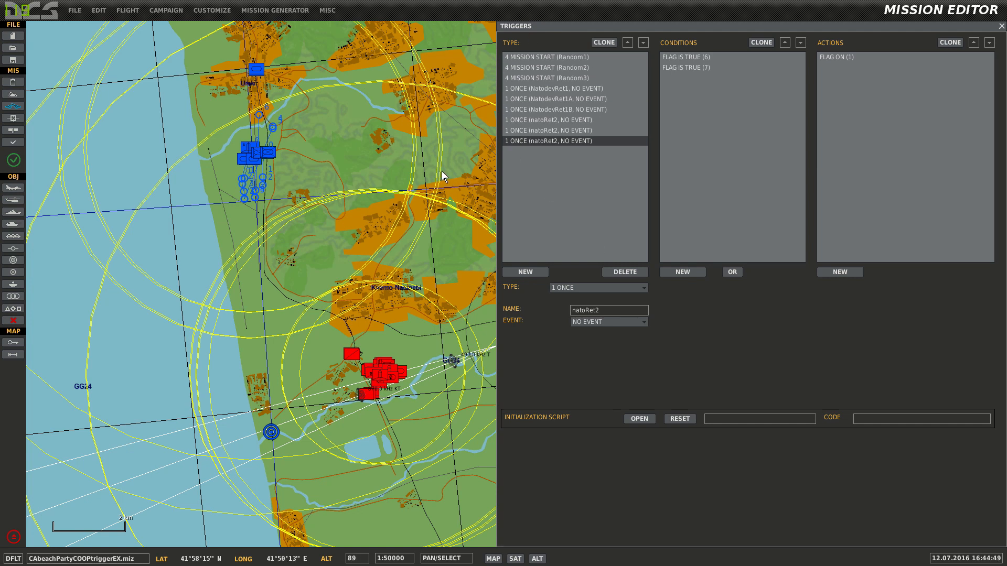
right_drag(291, 169, 374, 183)
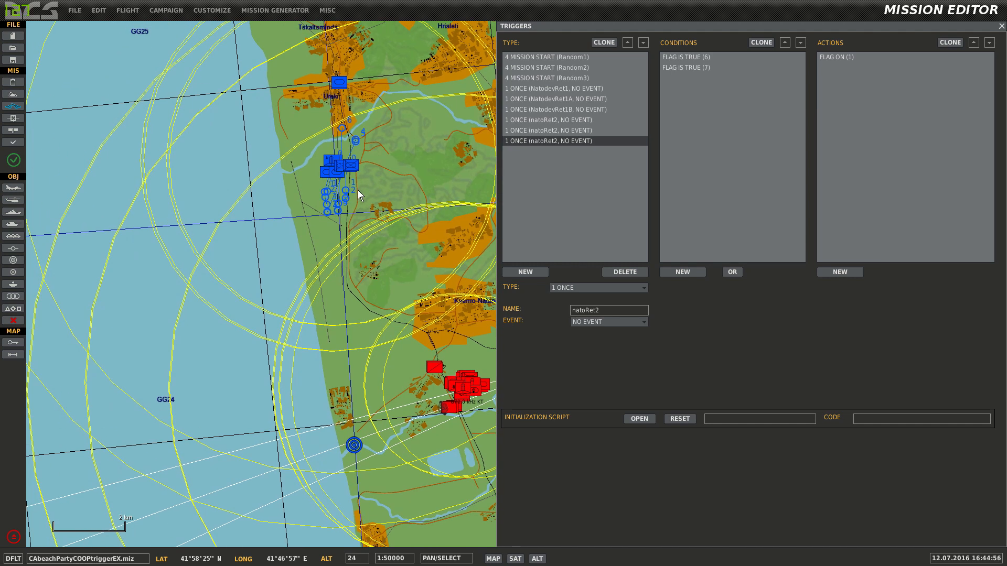
right_drag(389, 191, 407, 186)
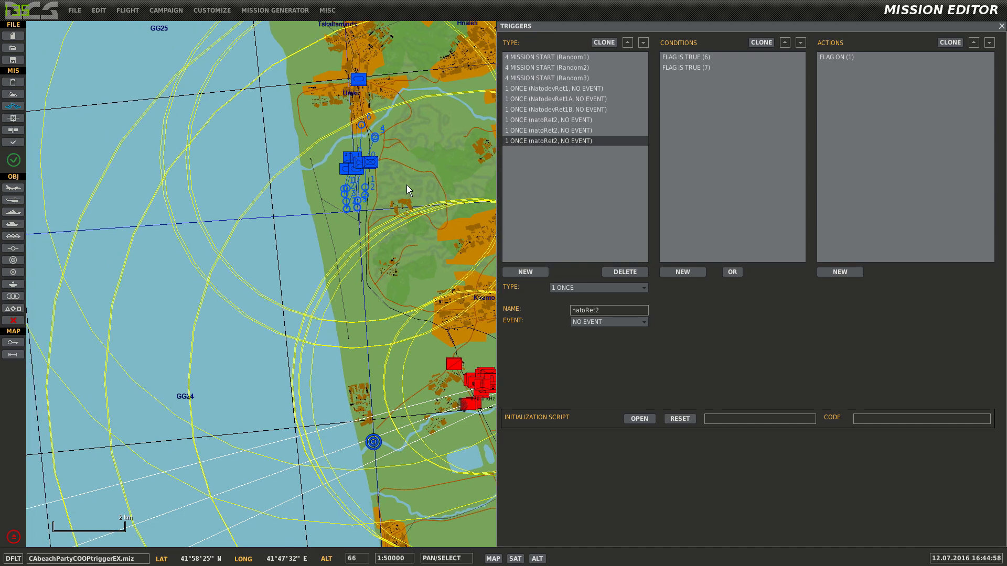
Step: Add a Set Option ROE action at waypoint 2 of NATOTank1, check the fire modes, and leave it at WEAPON FREE
click(348, 207)
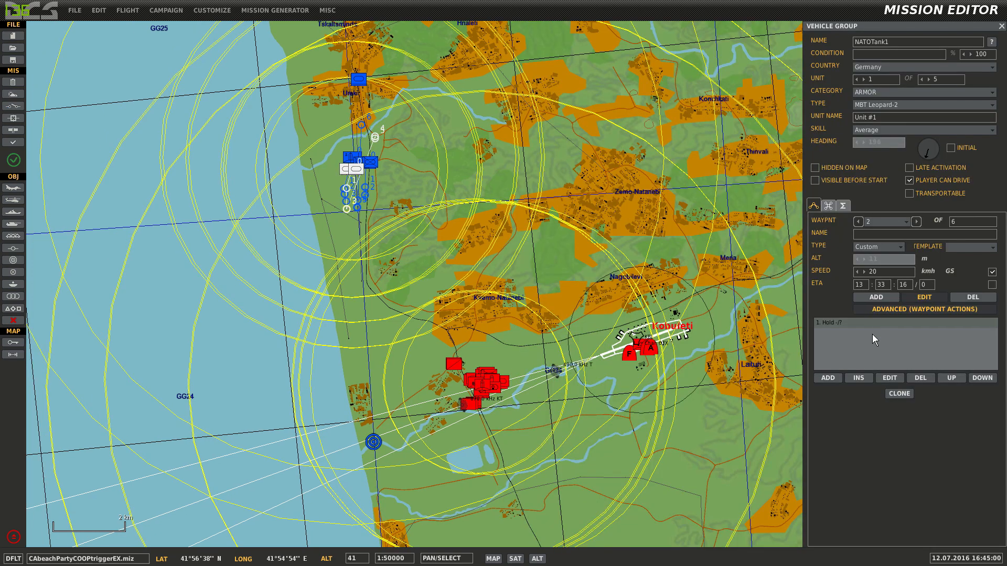
click(828, 378)
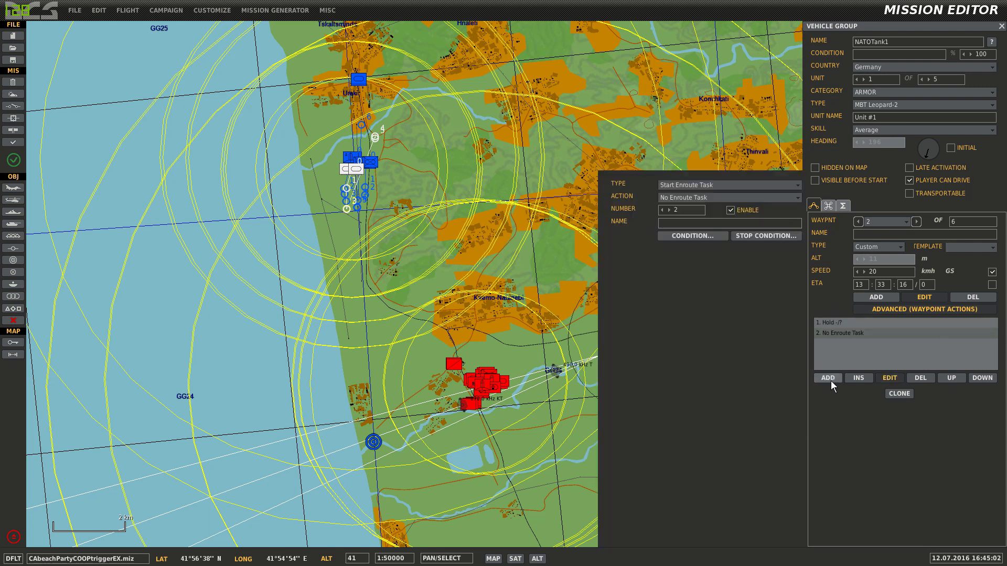
click(728, 187)
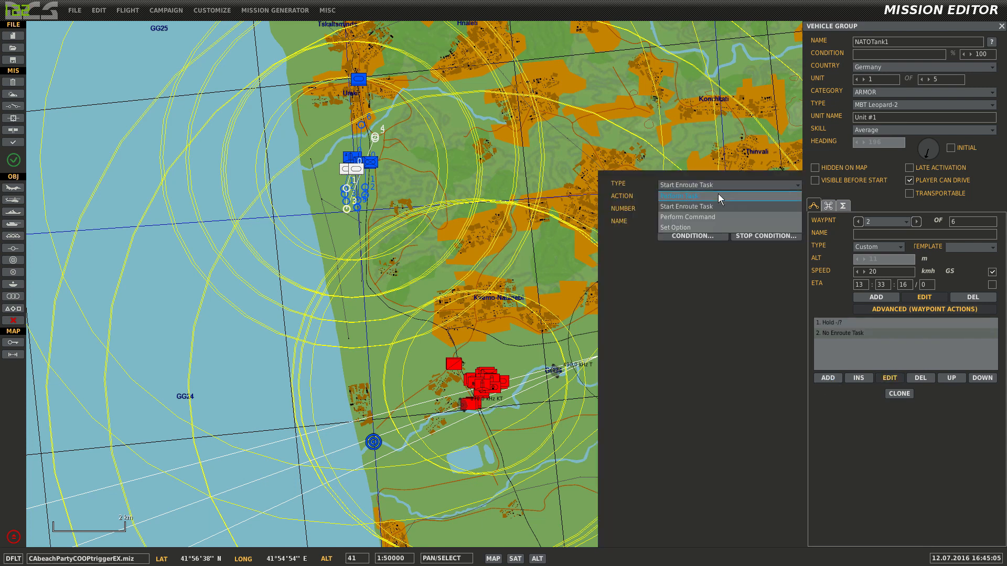
click(694, 226)
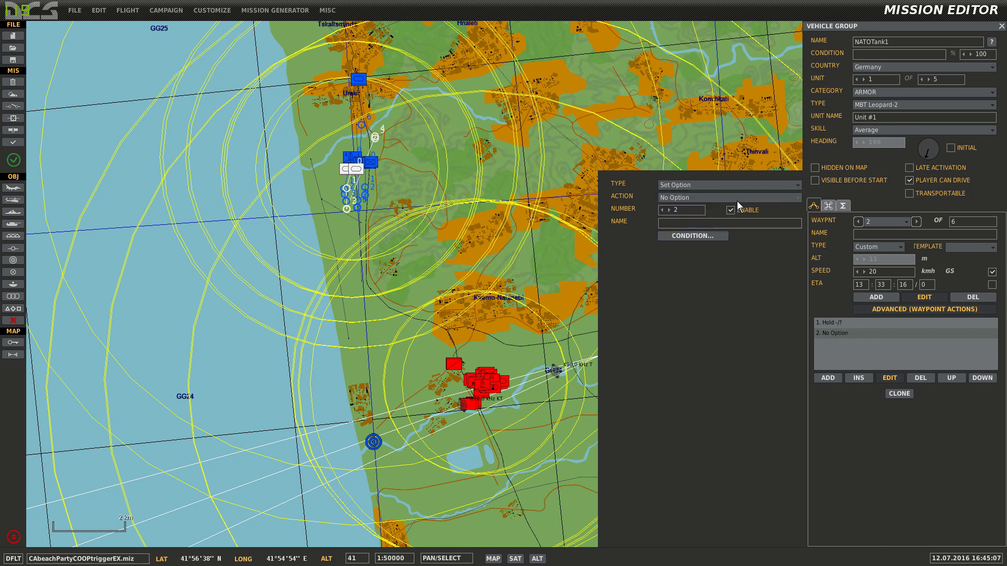
click(737, 200)
click(711, 219)
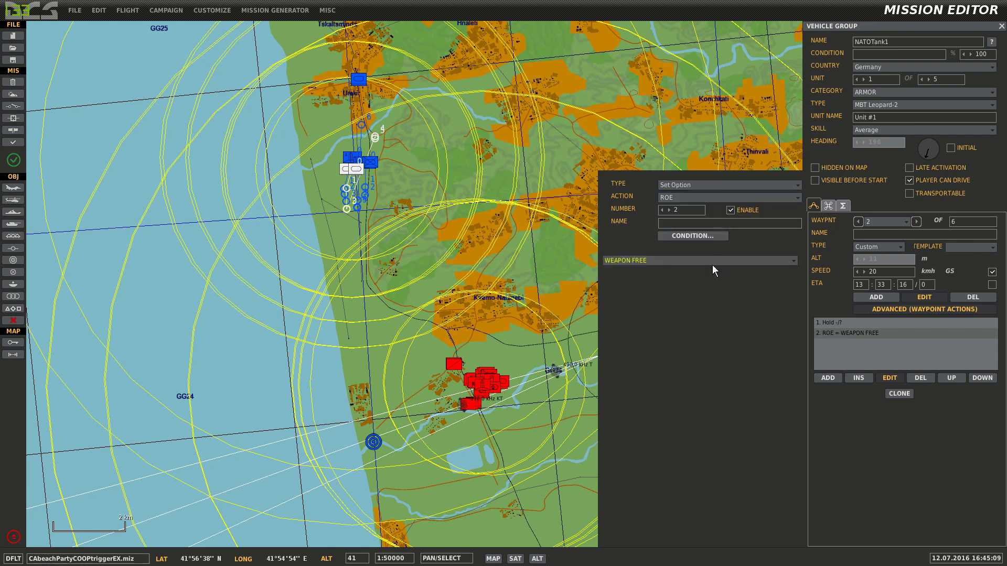
click(679, 263)
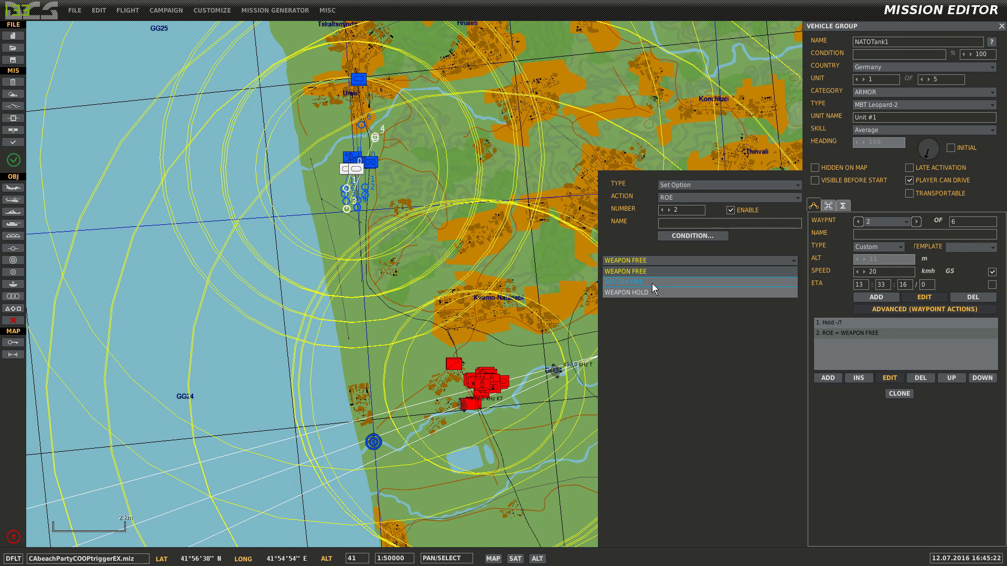
click(631, 243)
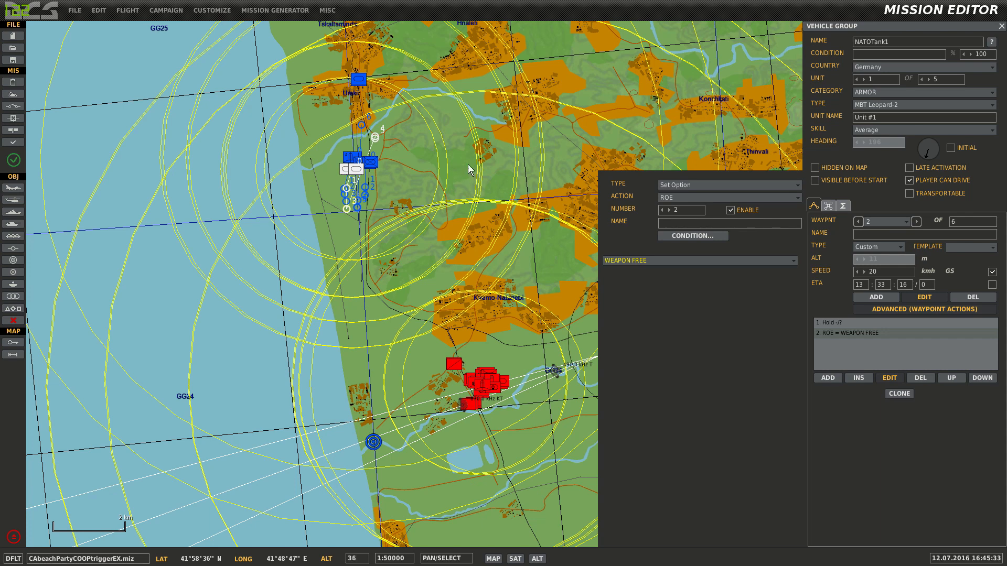
Step: Change the new NATOTank1 waypoint action to ALARM STATE, check the available states, and keep it at Auto
right_drag(466, 164, 458, 207)
scroll(448, 205, down, 1)
scroll(449, 205, up, 2)
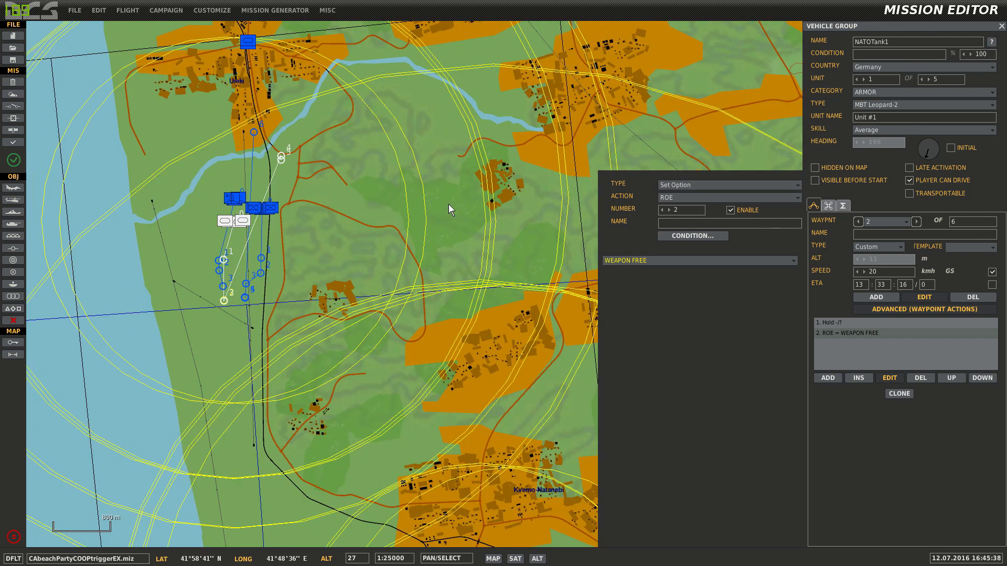
click(701, 199)
click(709, 239)
click(677, 261)
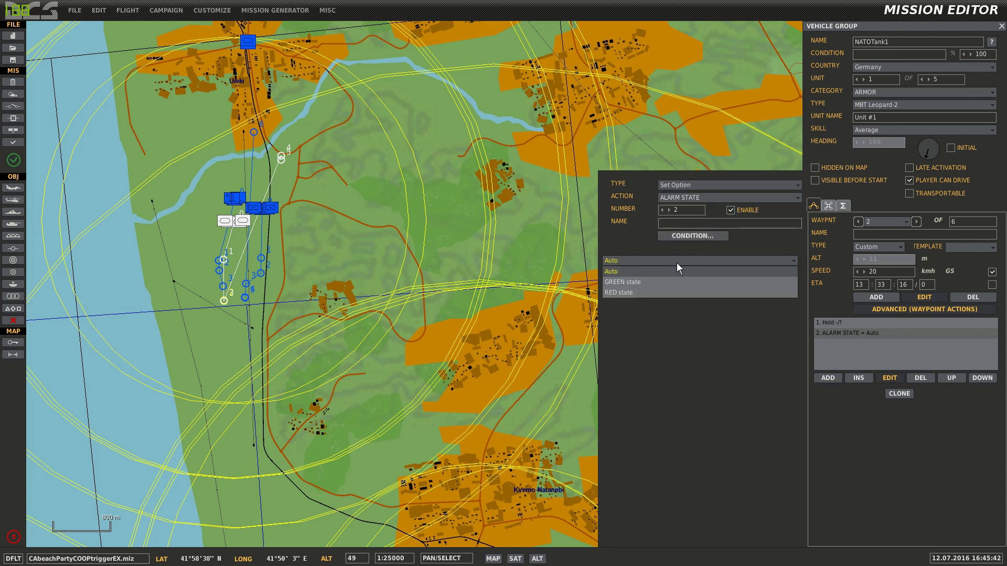
click(633, 240)
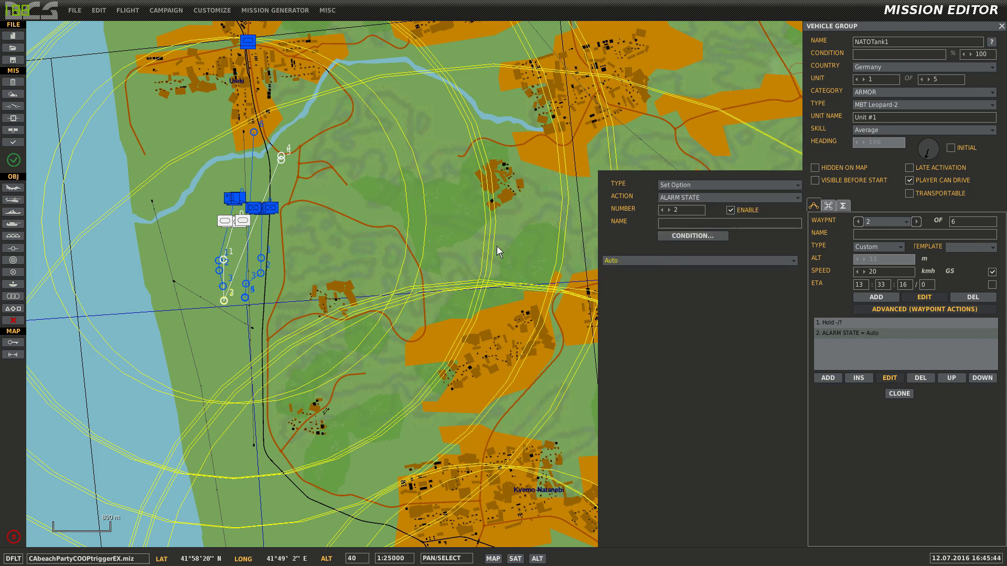
Step: Examine the NATO tank groups' positions, routes and surrounding threat circles relative to the red forces on the map
right_drag(496, 246, 540, 236)
scroll(540, 239, down, 1)
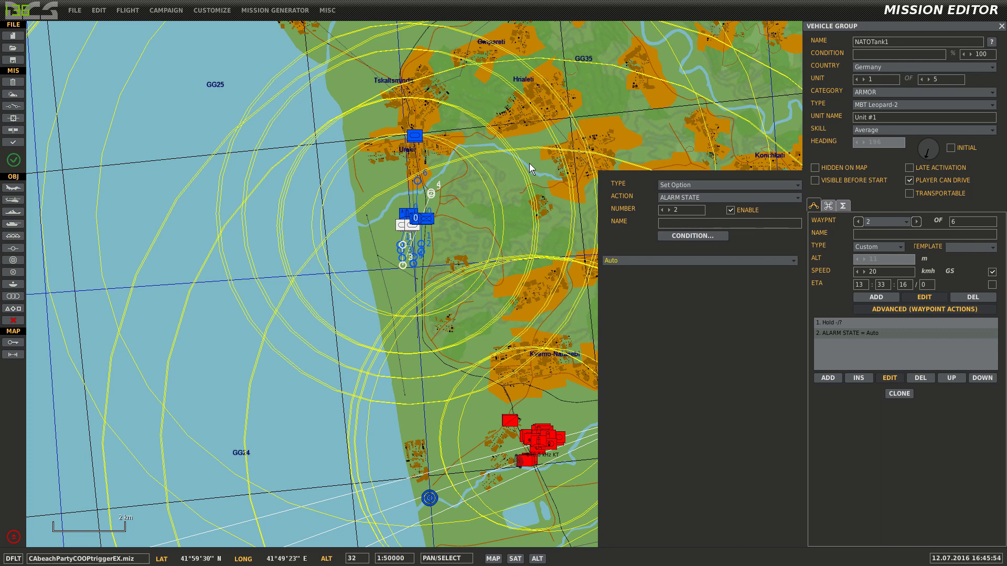
scroll(545, 178, down, 2)
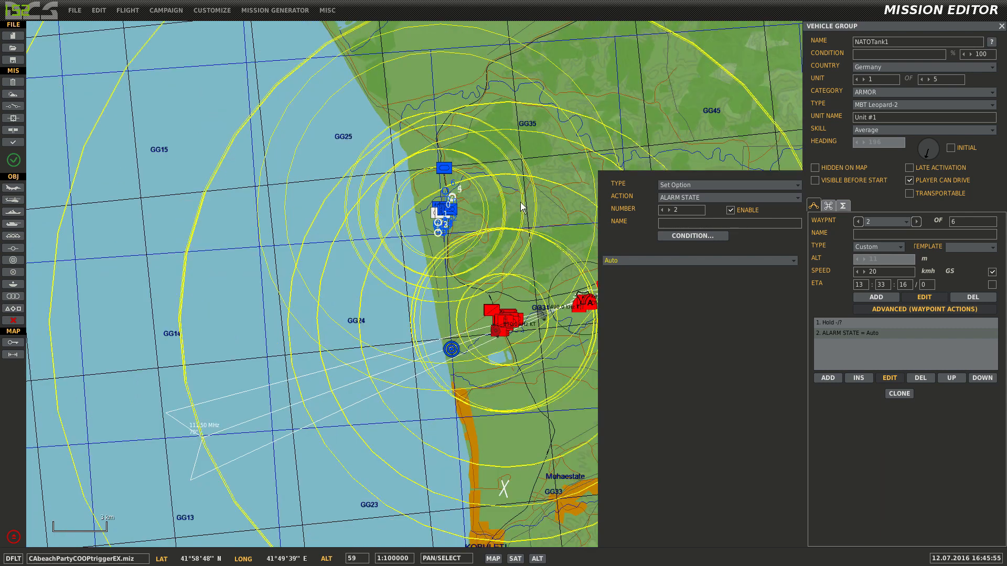
click(514, 205)
drag(488, 212, 555, 228)
scroll(557, 234, up, 2)
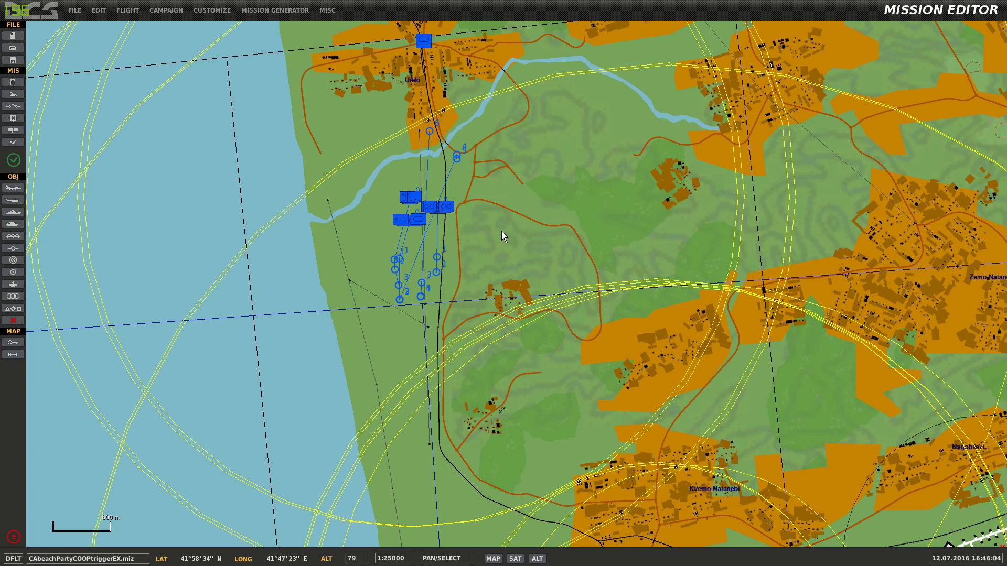
drag(495, 217, 571, 219)
scroll(576, 225, down, 2)
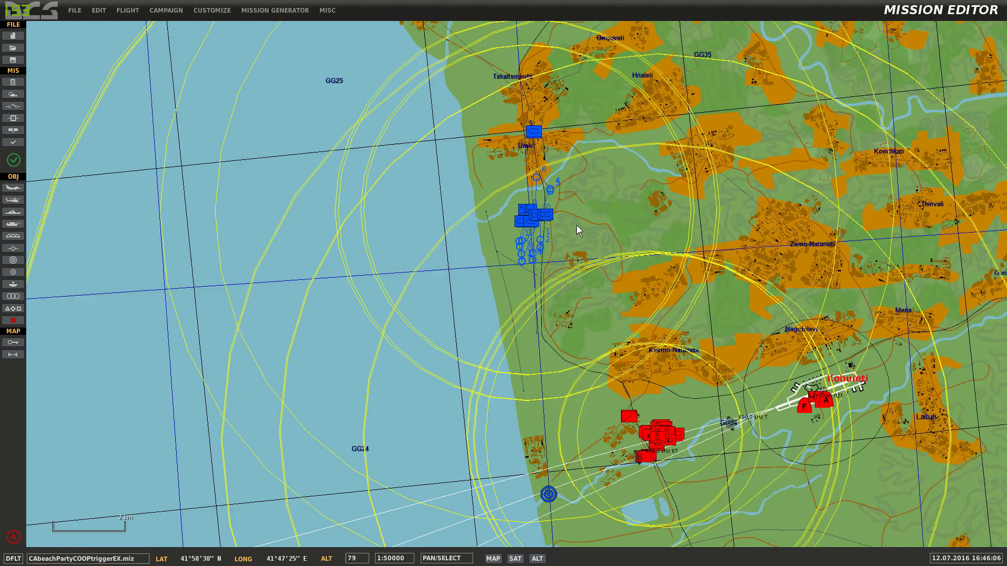
scroll(578, 231, up, 2)
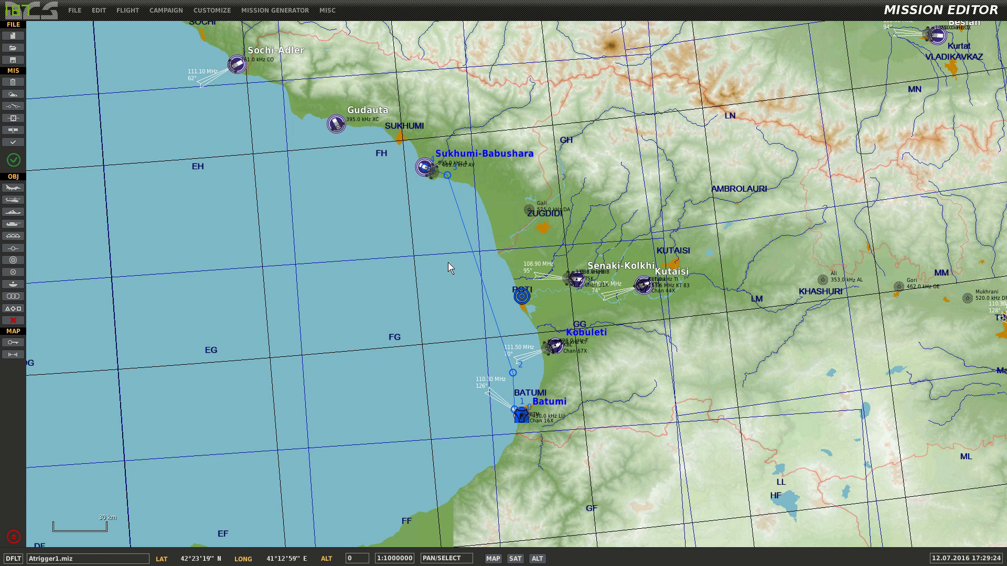
Step: Add four waypoints after waypoint 2 of the F-15C route in Atrigger1.miz: south of Kutaisi airfield, east of Zugdidi, near Sukhumi-Babushara, and beside waypoint 2
scroll(443, 339, up, 5)
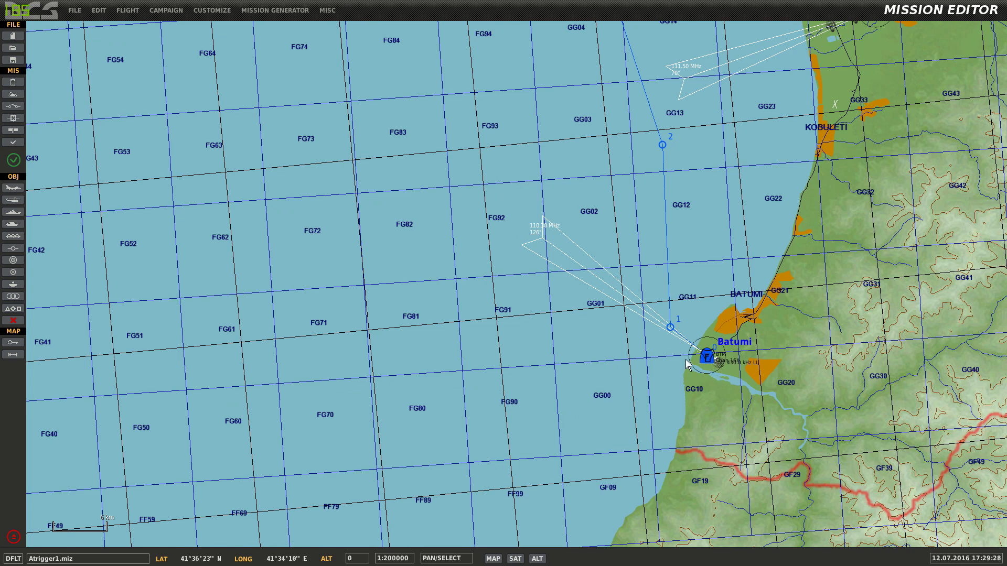
scroll(640, 359, down, 5)
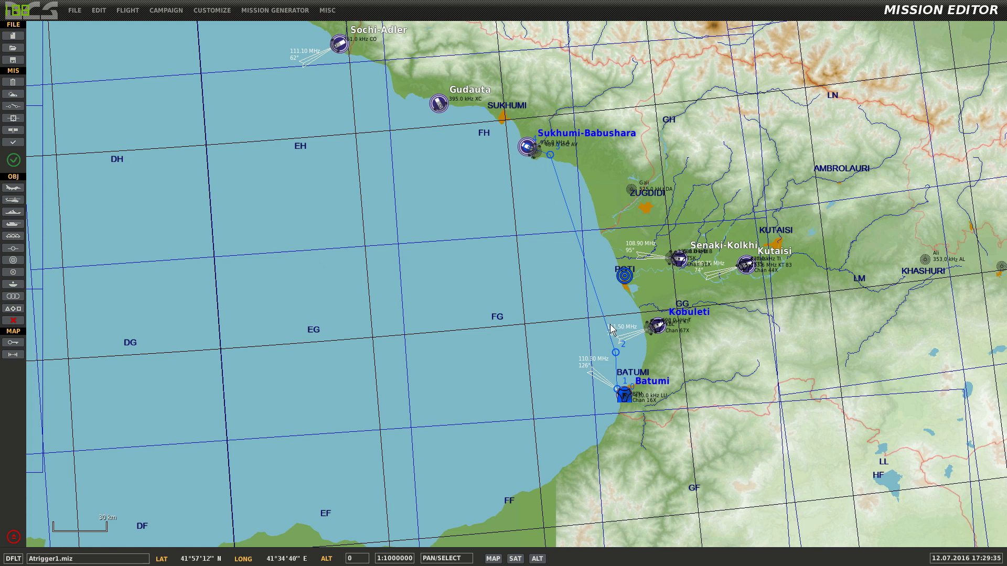
drag(610, 325, 513, 296)
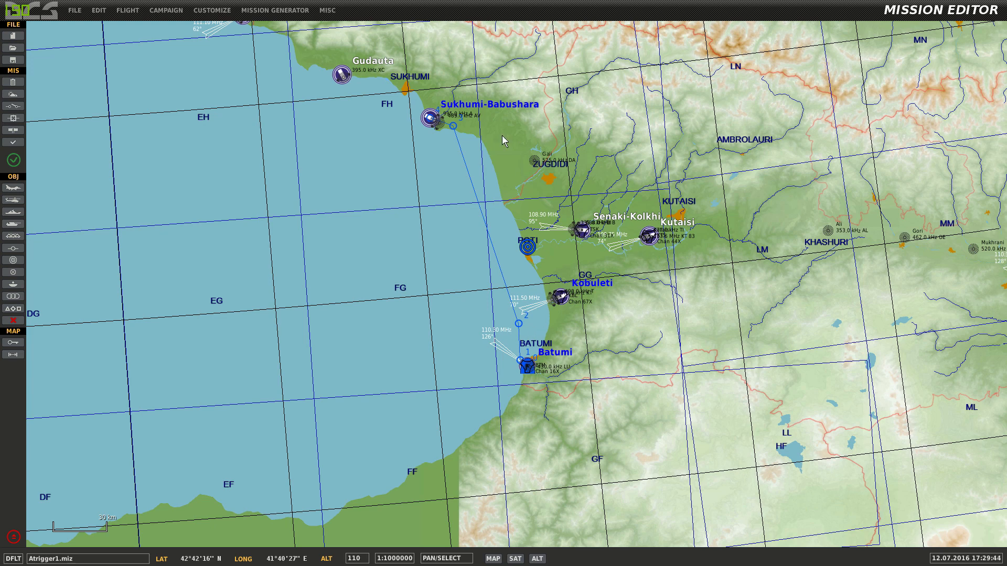
click(519, 323)
scroll(537, 310, up, 1)
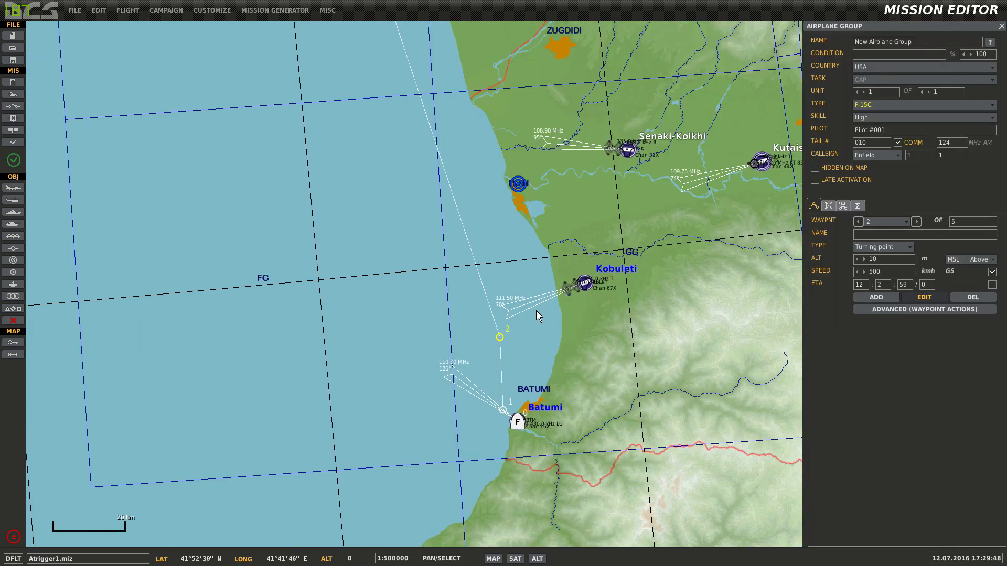
click(879, 297)
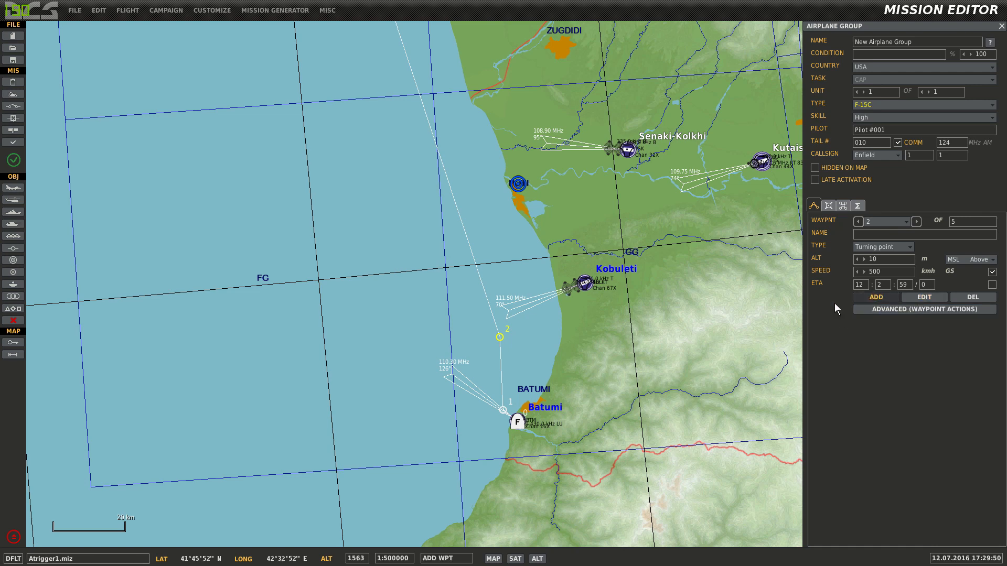
scroll(571, 267, down, 1)
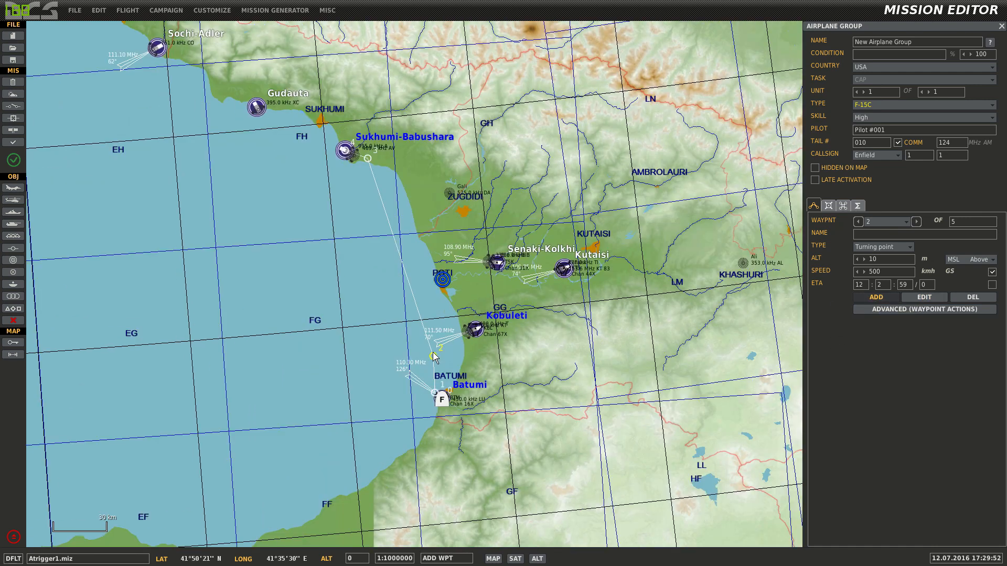
click(563, 287)
click(538, 214)
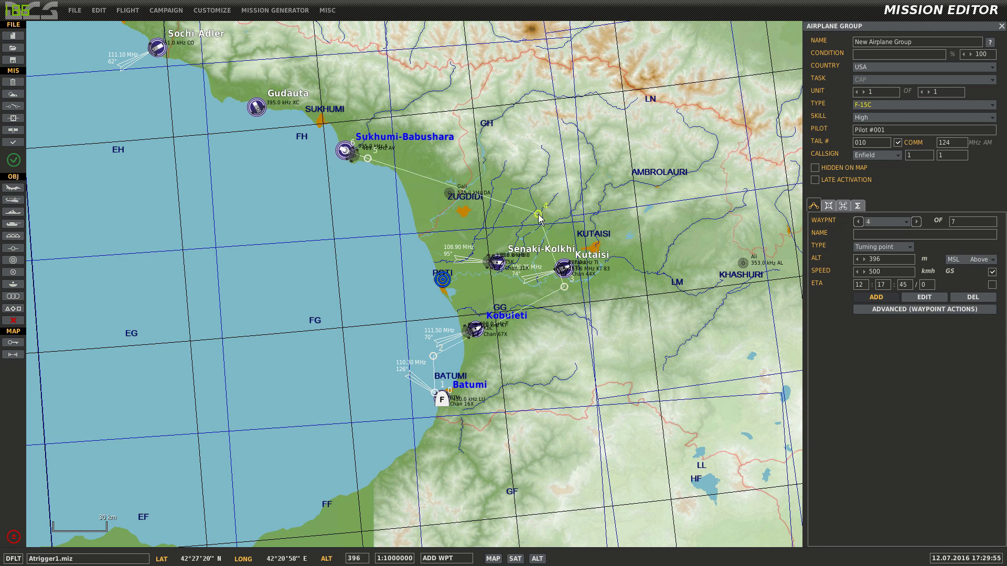
click(376, 159)
scroll(427, 335, up, 1)
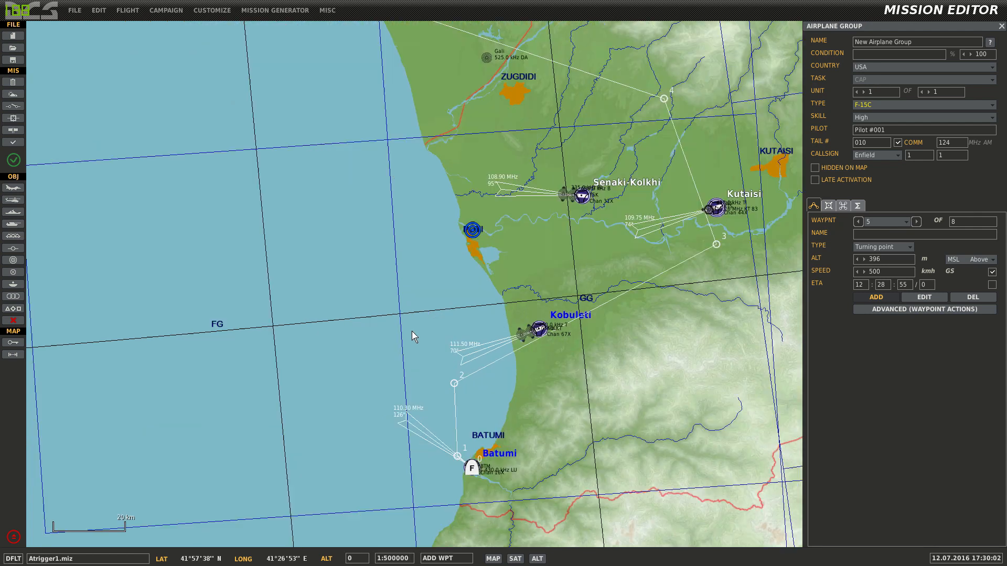
click(449, 379)
right_drag(477, 184, 411, 121)
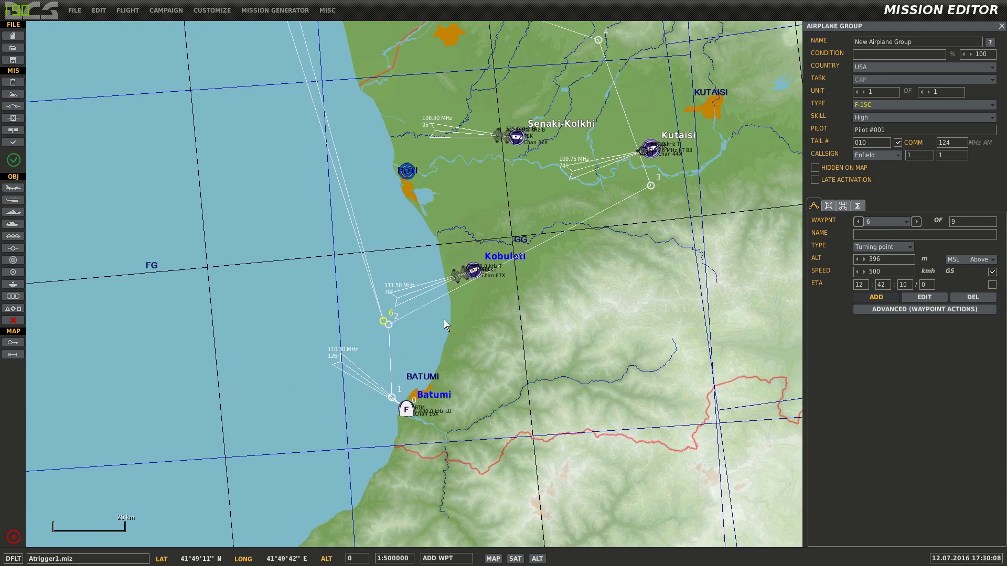
click(938, 296)
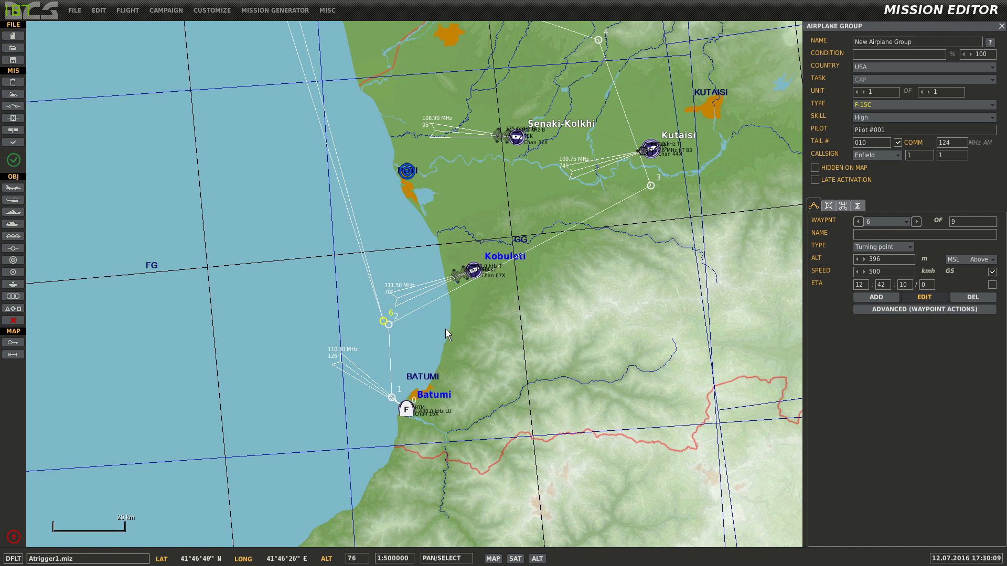
Step: Add a Switch Waypoint command at waypoint 2 of the F-15C route that sends the aircraft to waypoint 6
click(388, 324)
right_drag(496, 308, 648, 276)
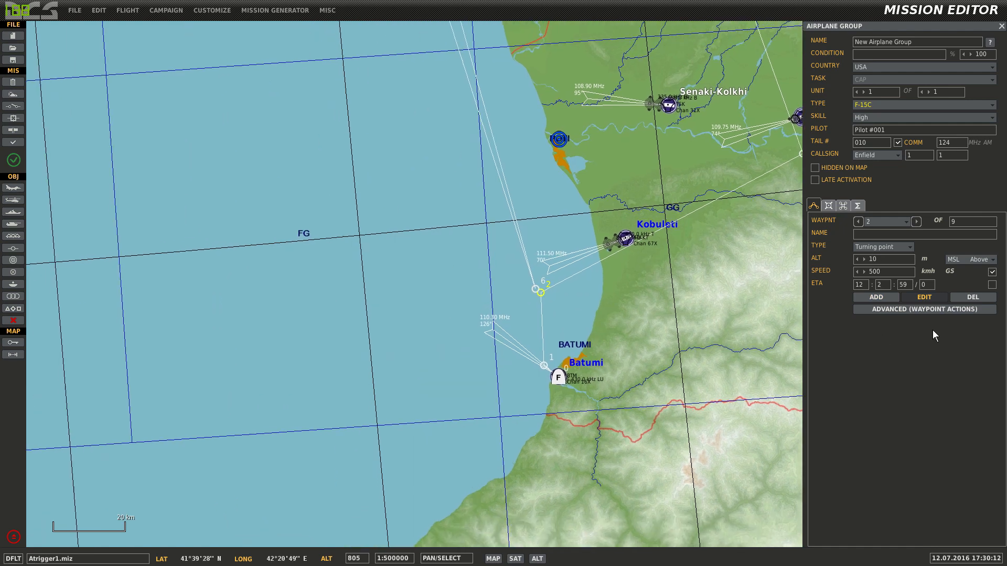
click(916, 309)
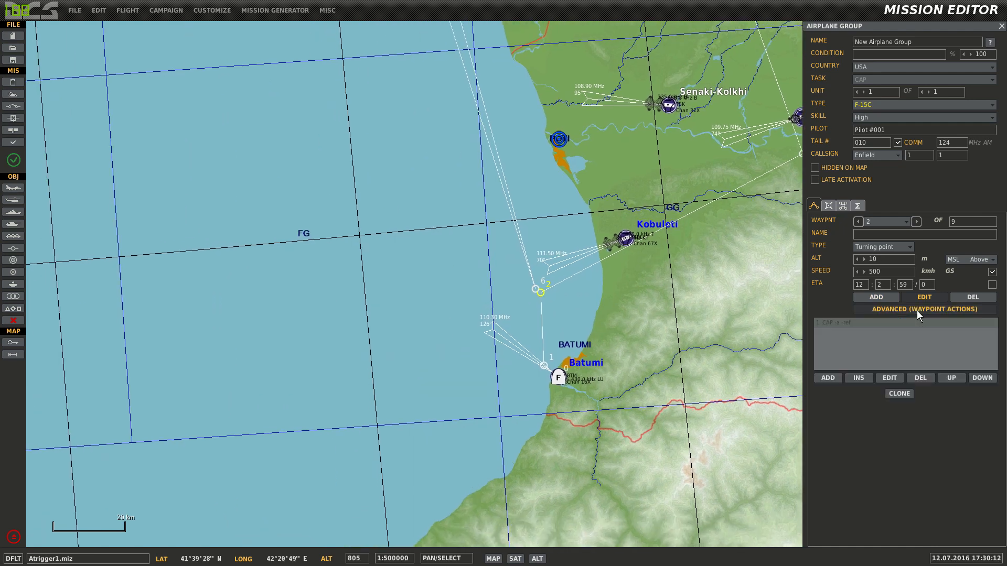
click(835, 374)
click(707, 198)
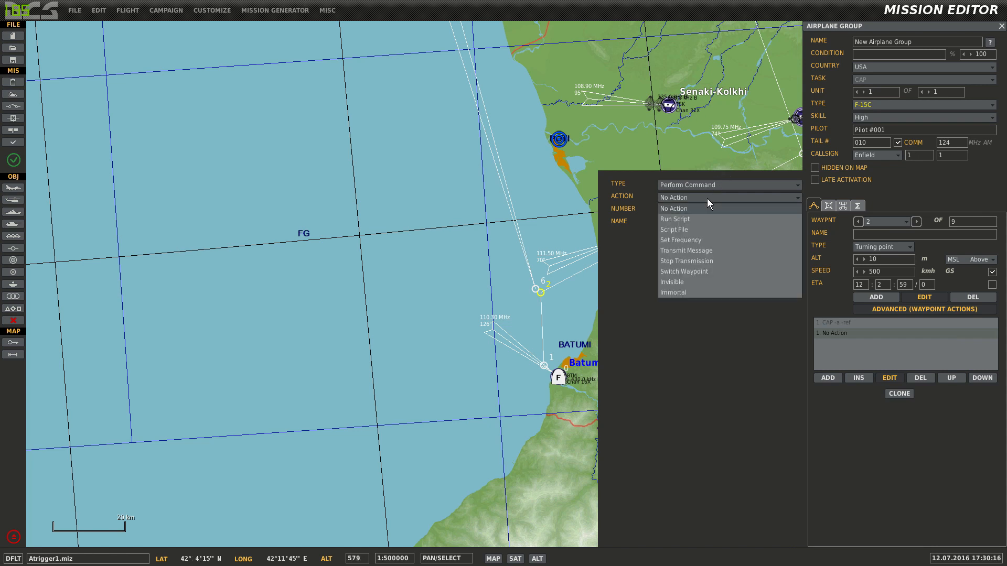
click(704, 271)
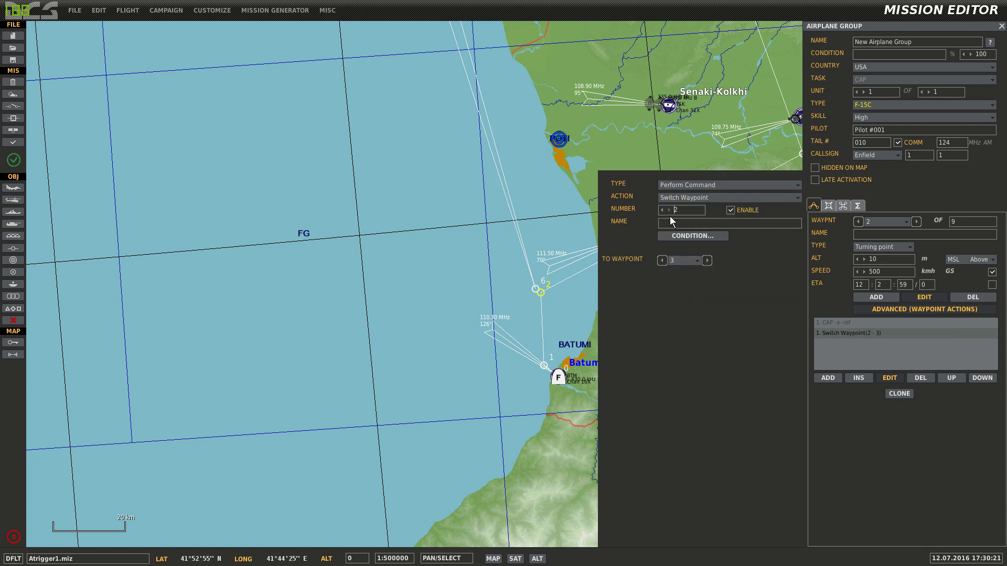
click(709, 264)
click(709, 264)
drag(559, 304, 413, 263)
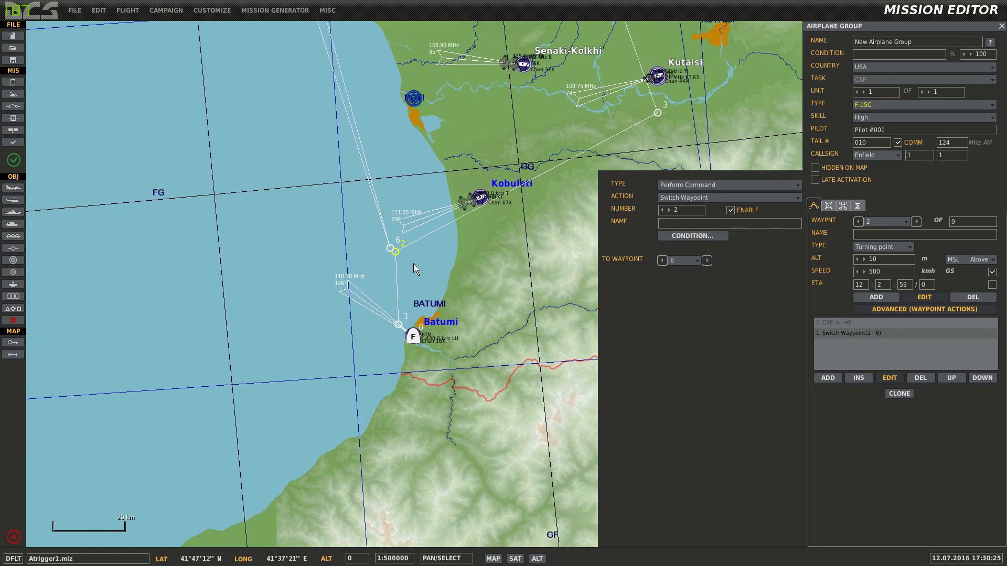
Step: Make the waypoint switch conditional on user flag 1 being true, and examine the two alternative routes to Sukhumi-Babushara
click(717, 235)
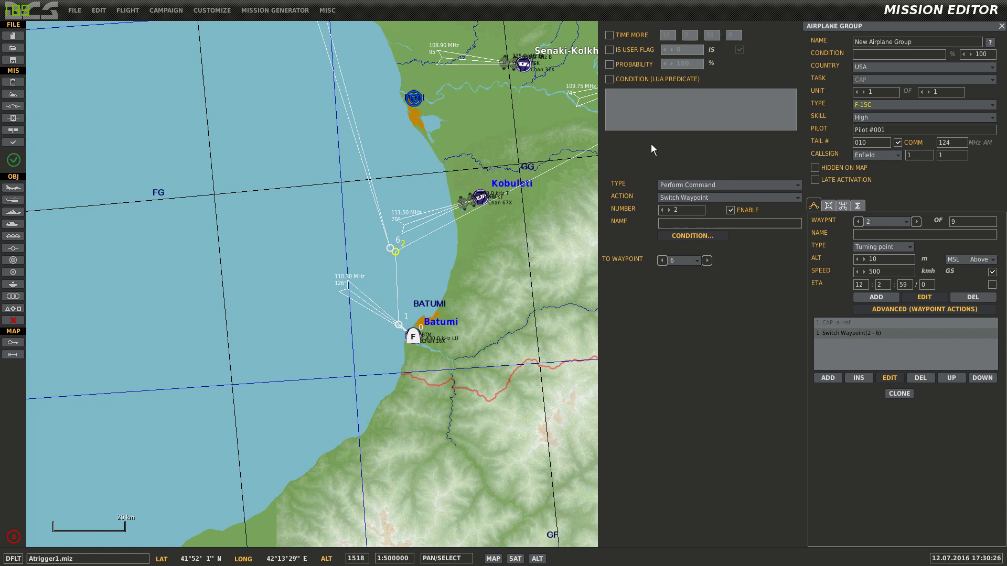
click(610, 50)
click(672, 50)
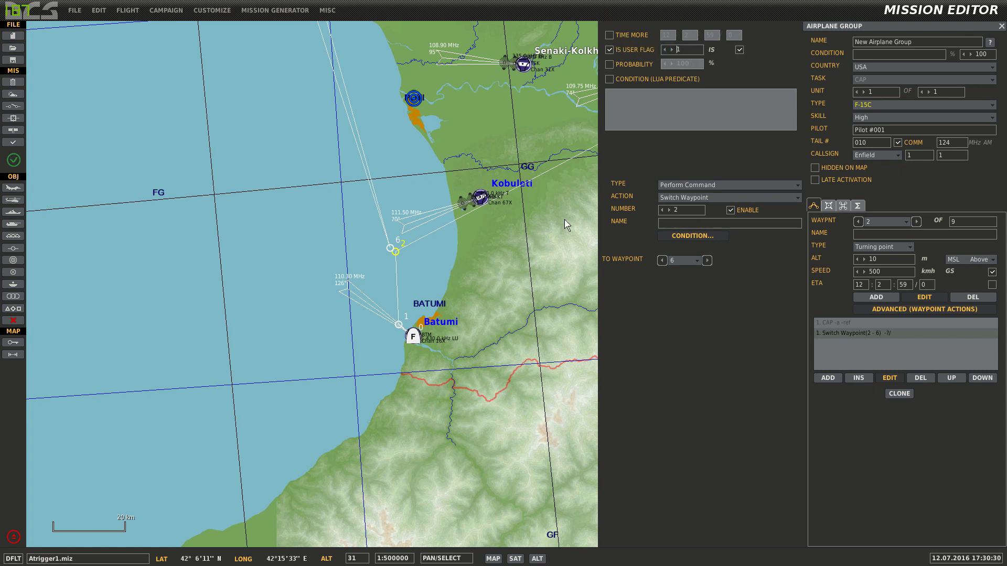
click(533, 241)
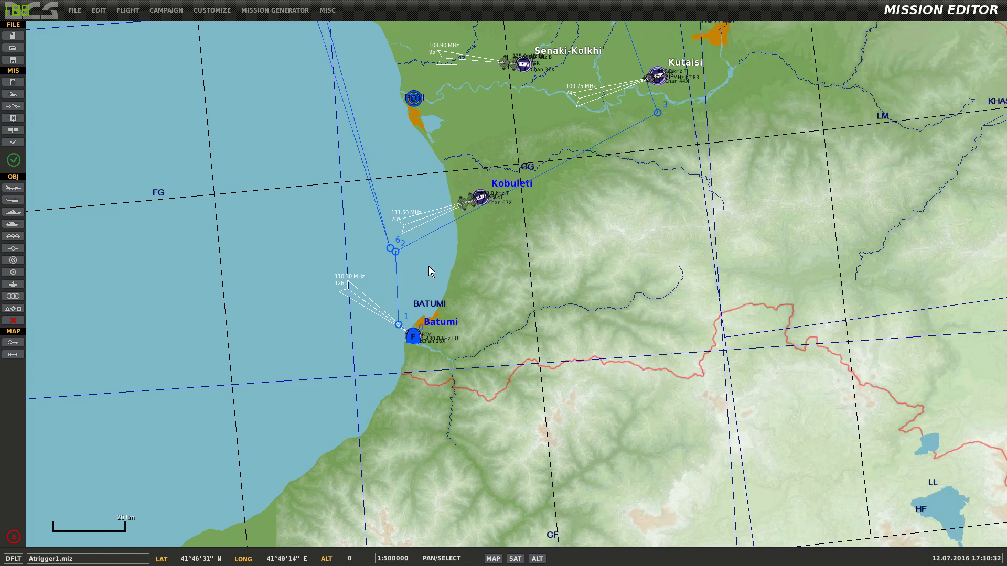
drag(429, 265, 577, 304)
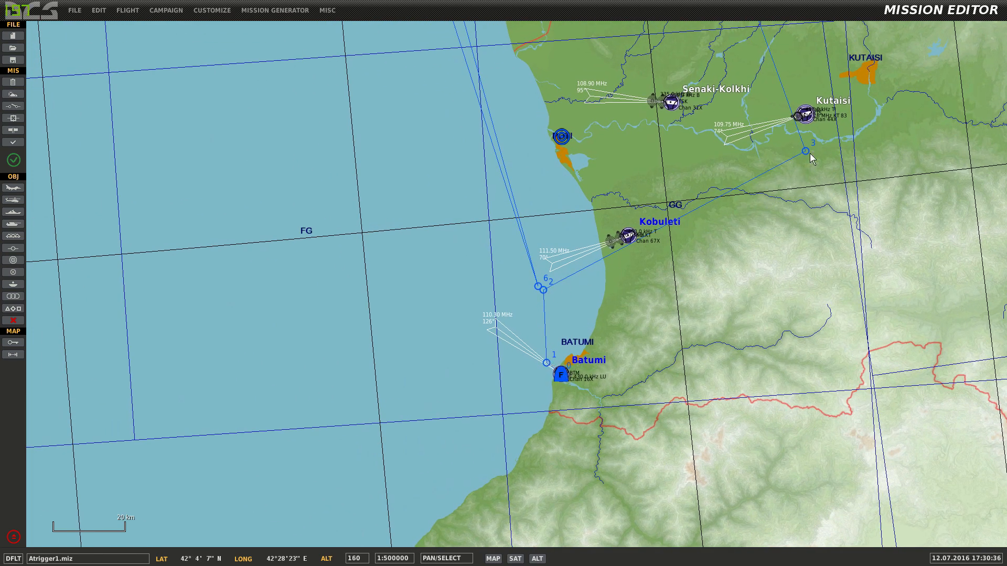
drag(758, 102, 763, 294)
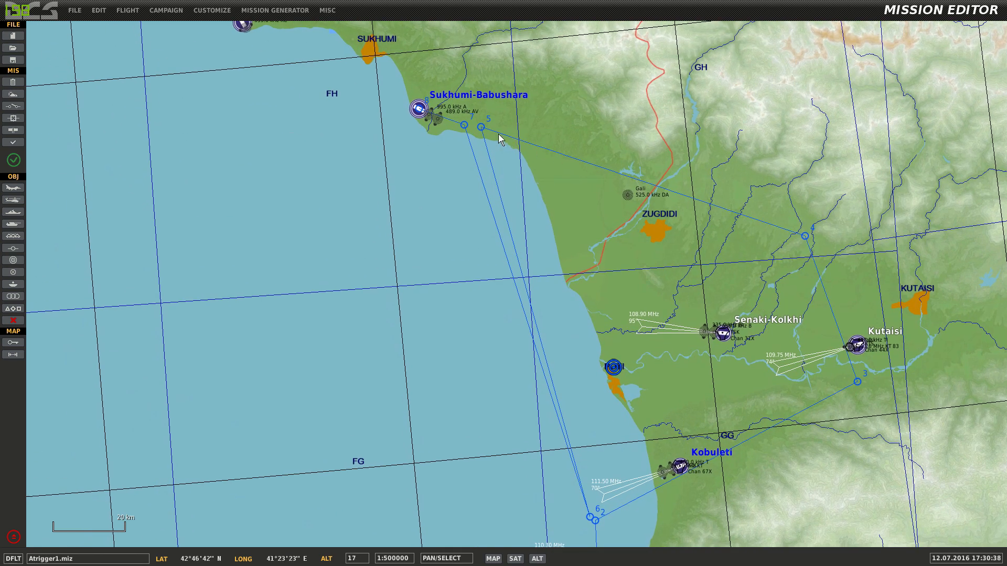
Step: Add a Switch Waypoint command at waypoint 5 of the F-15C route that sends the aircraft to waypoint 7
click(481, 126)
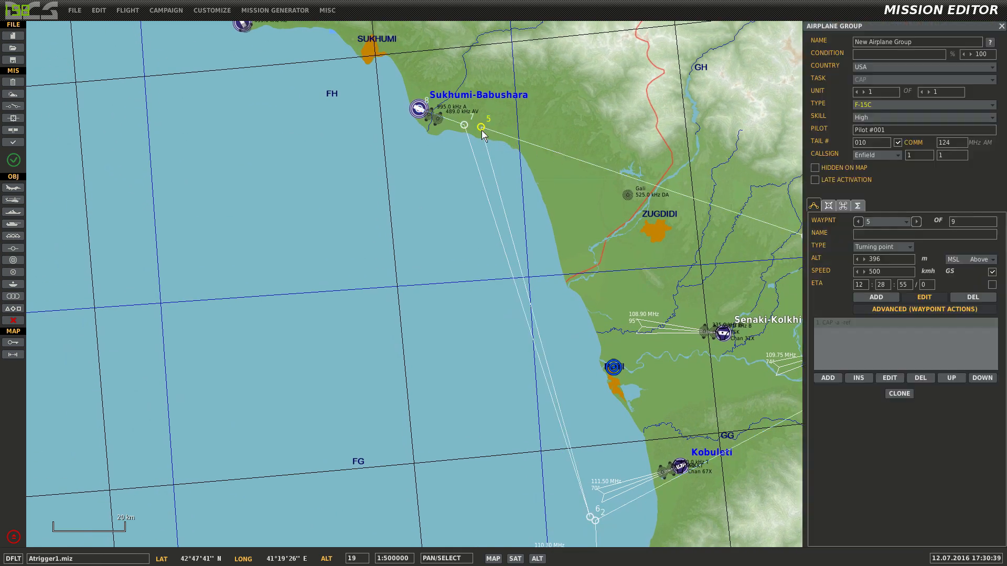
click(826, 378)
click(703, 200)
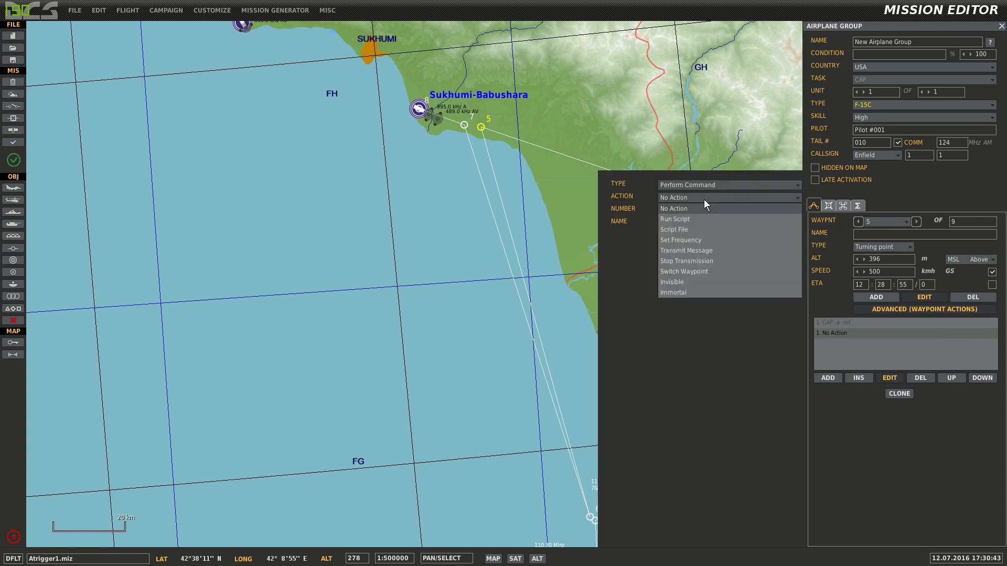
click(712, 270)
click(707, 261)
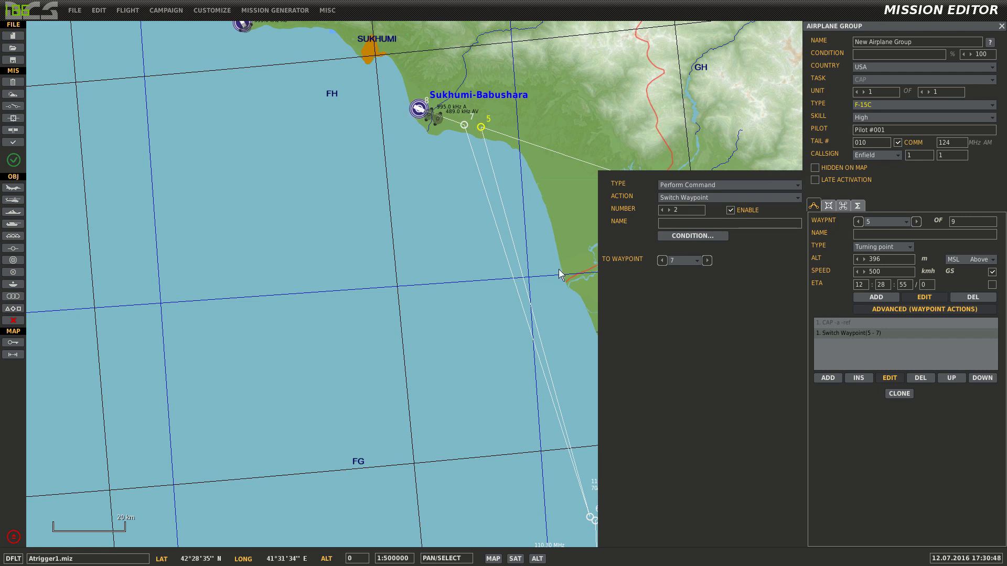
Step: Close the airplane group's settings and trace both alternative routes from waypoint 2 to Sukhumi-Babushara on the map
drag(573, 505, 565, 387)
click(532, 224)
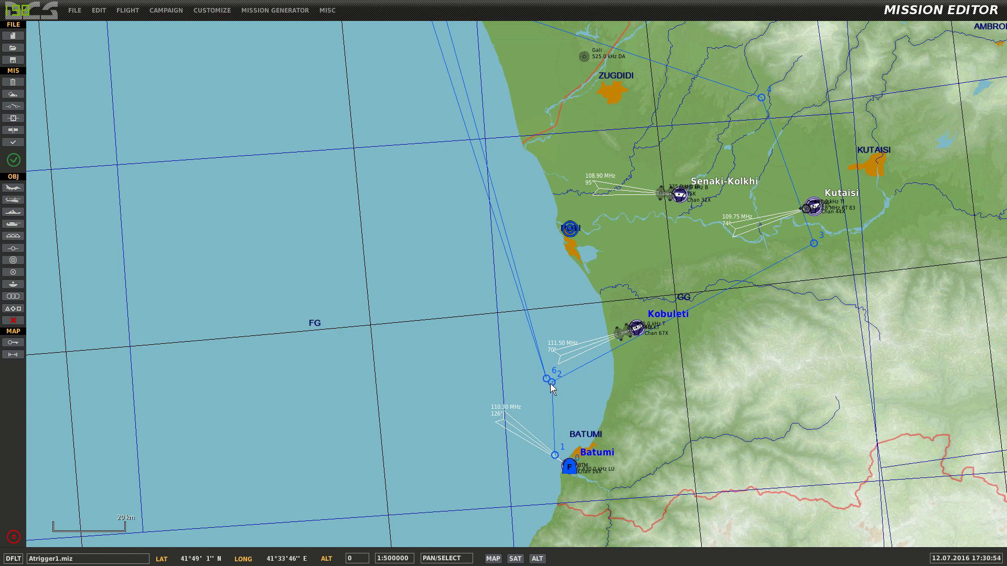
drag(436, 175, 495, 407)
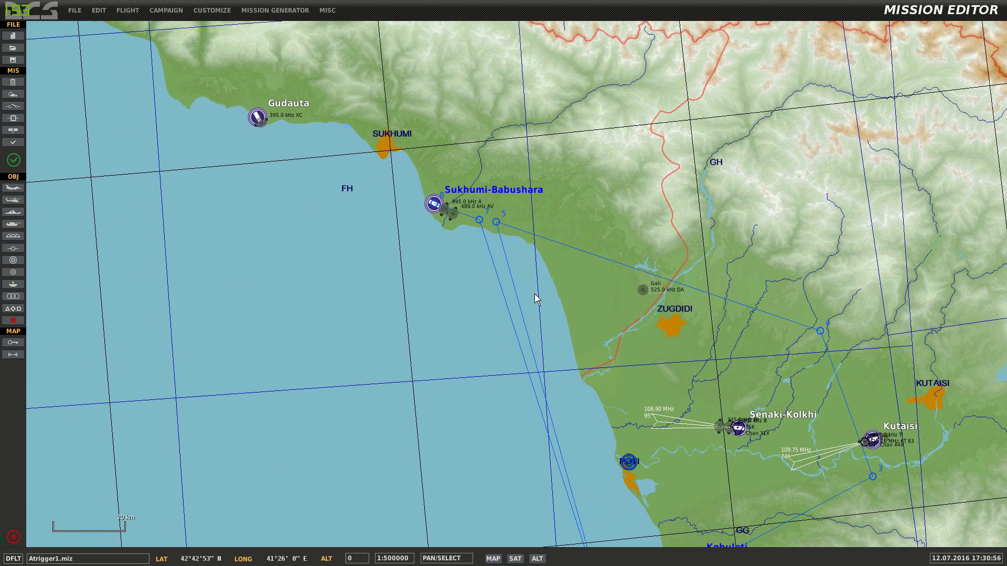
drag(429, 315, 400, 153)
scroll(498, 299, down, 1)
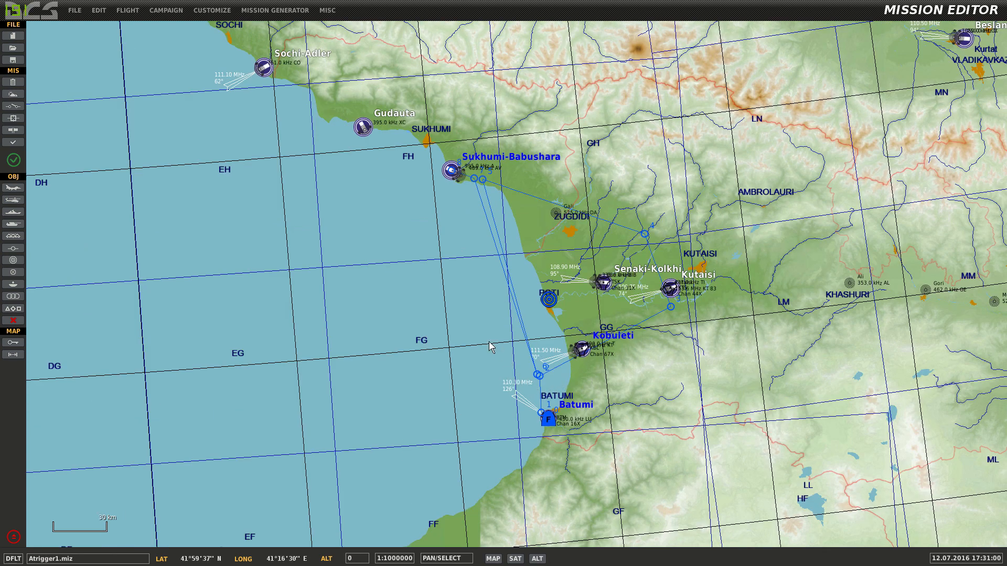
Step: Inspect the random condition and the flag action of the Waypoint1 mission start trigger
click(13, 106)
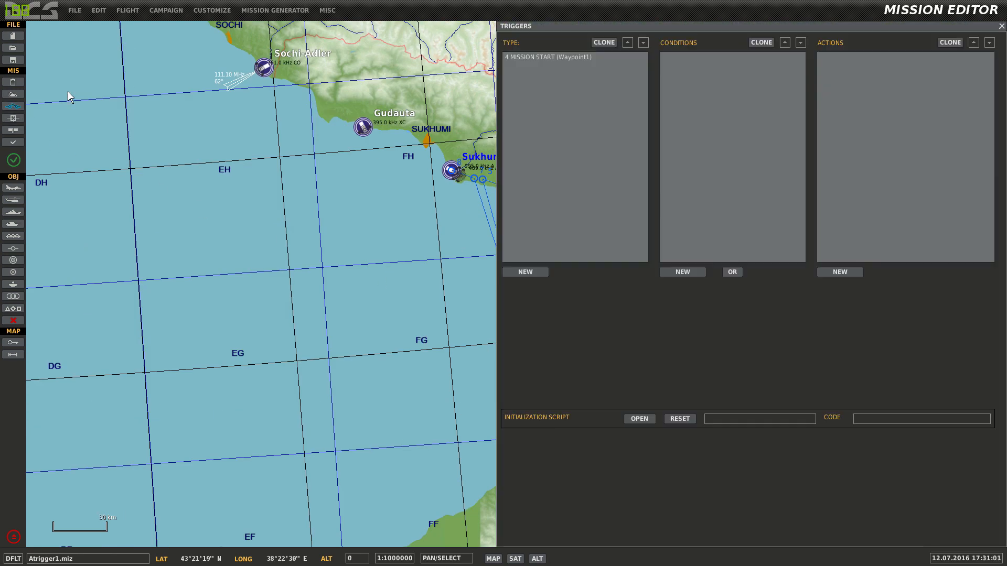
click(570, 59)
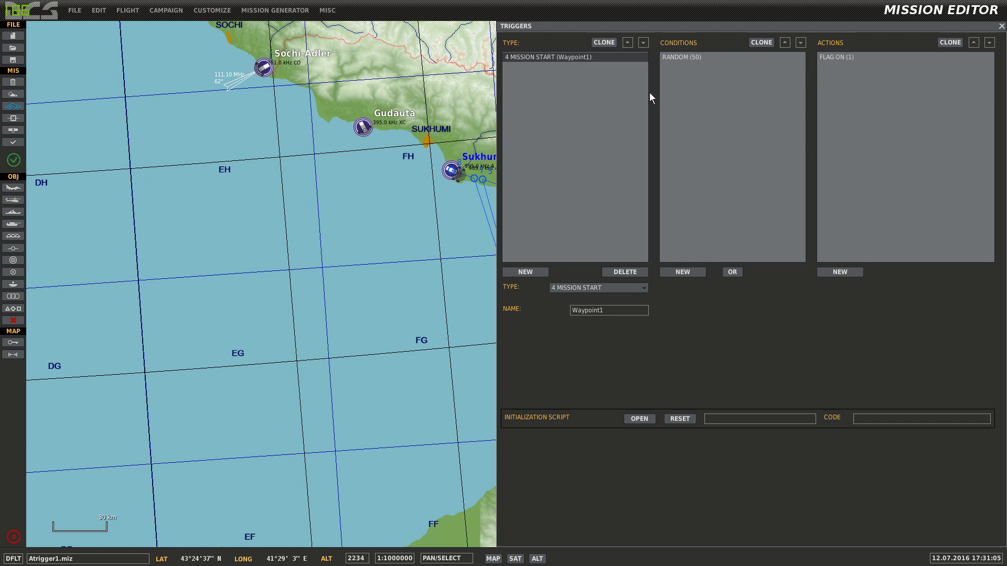
click(690, 59)
click(859, 59)
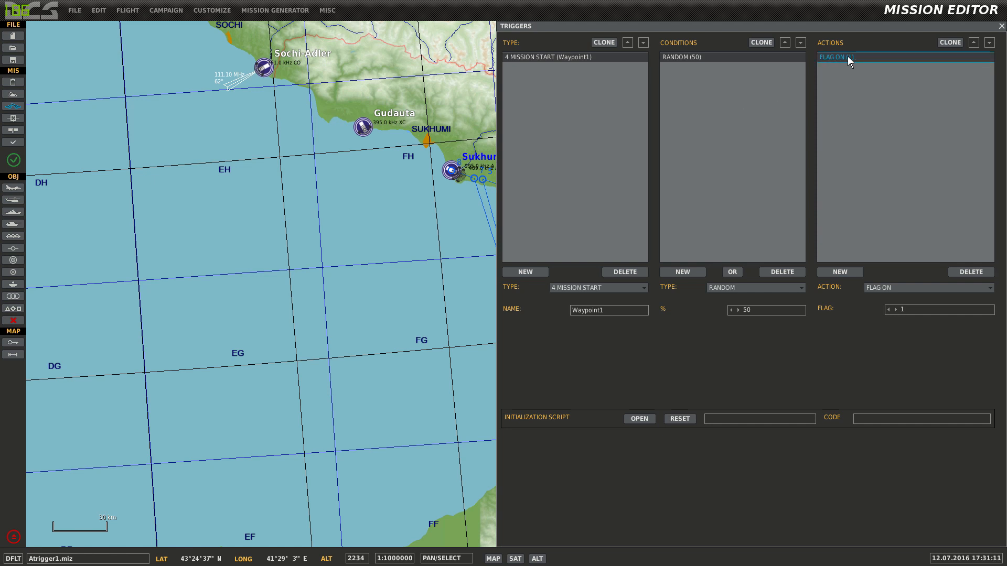
Step: Compare the Waypoint1 trigger with the F-15C's route, and examine the branch at waypoint 2 on the map
drag(440, 320, 281, 198)
drag(371, 267, 353, 314)
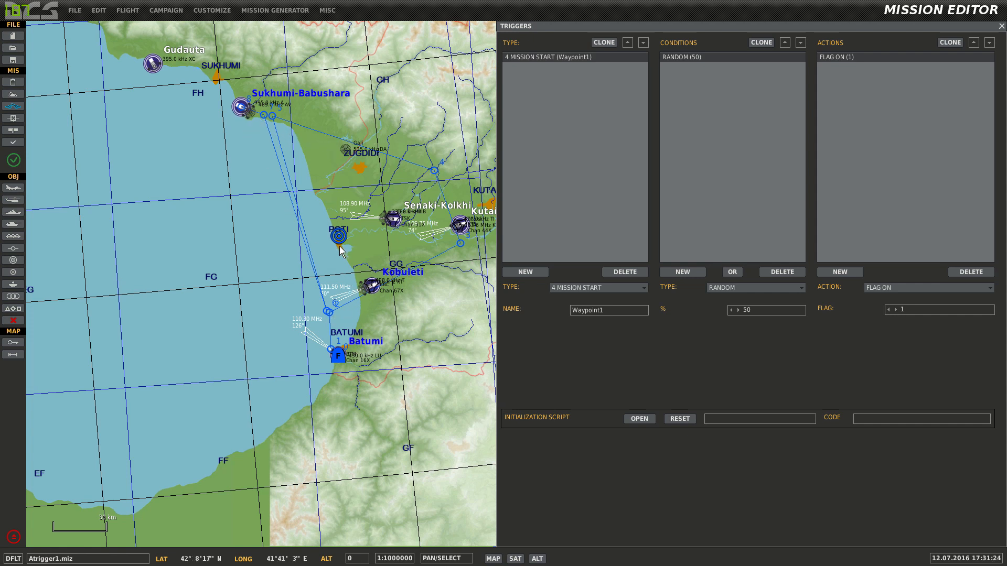
drag(356, 251, 330, 177)
scroll(329, 177, down, 2)
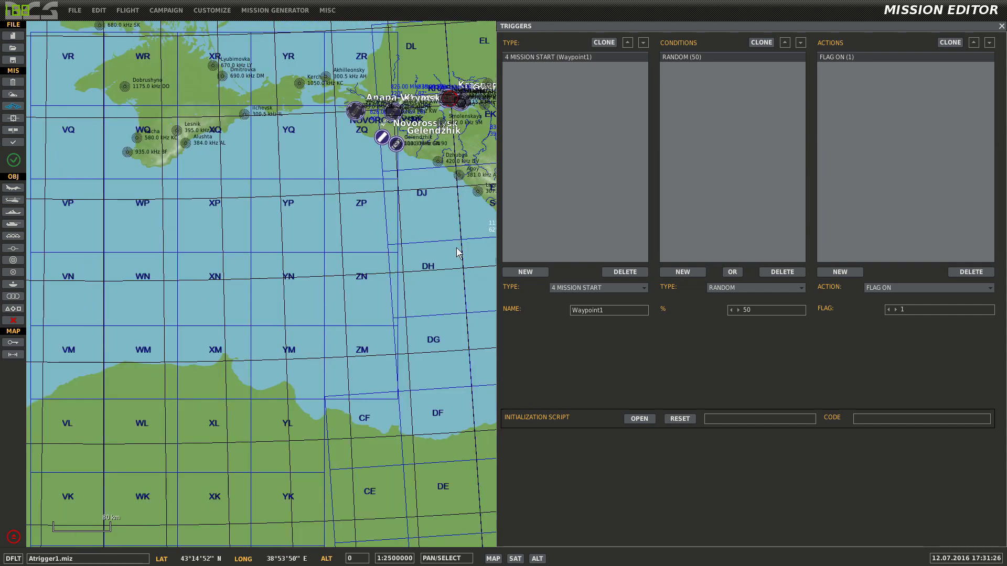
key(Escape)
drag(441, 257, 449, 260)
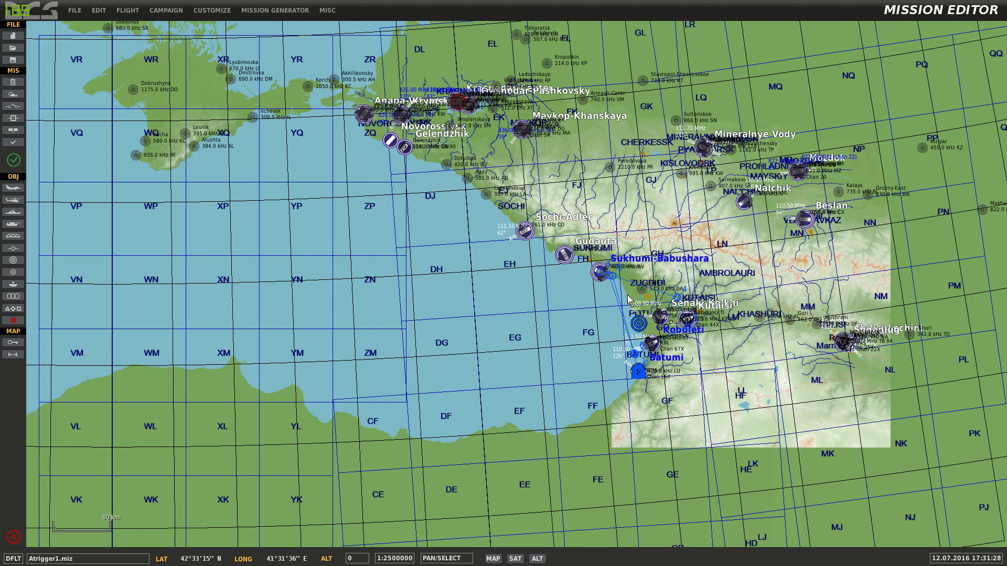
scroll(626, 295, up, 2)
drag(680, 362, 611, 196)
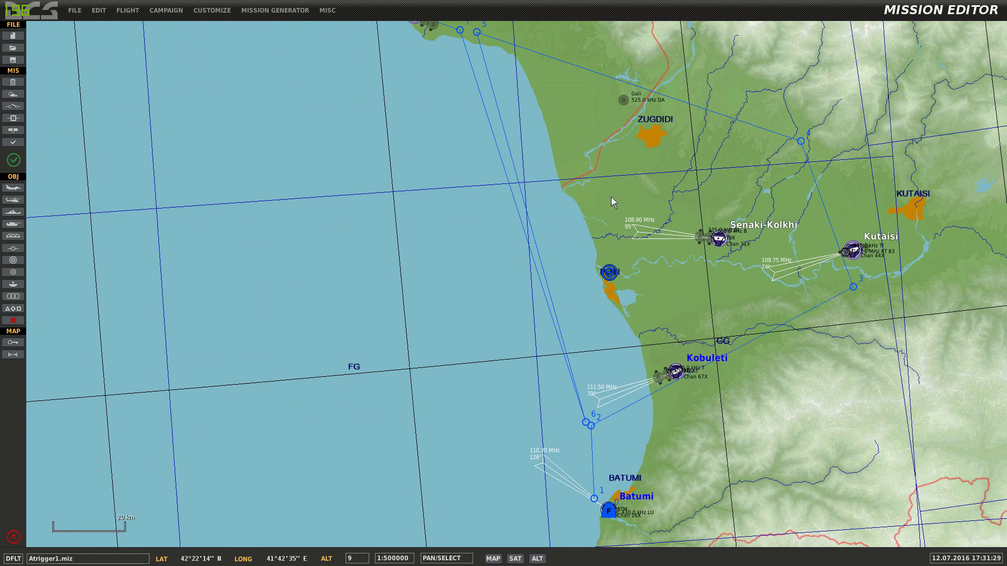
Step: Reopen the Waypoint1 trigger and review how its flag chooses between the coastal and inland routes to Sukhumi-Babushara
click(12, 106)
click(552, 54)
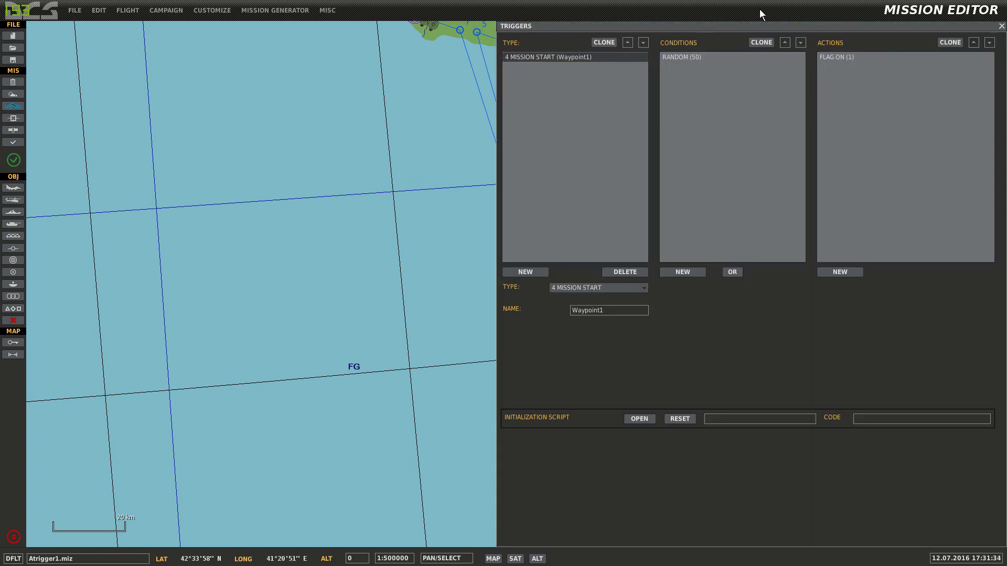
drag(466, 203, 222, 169)
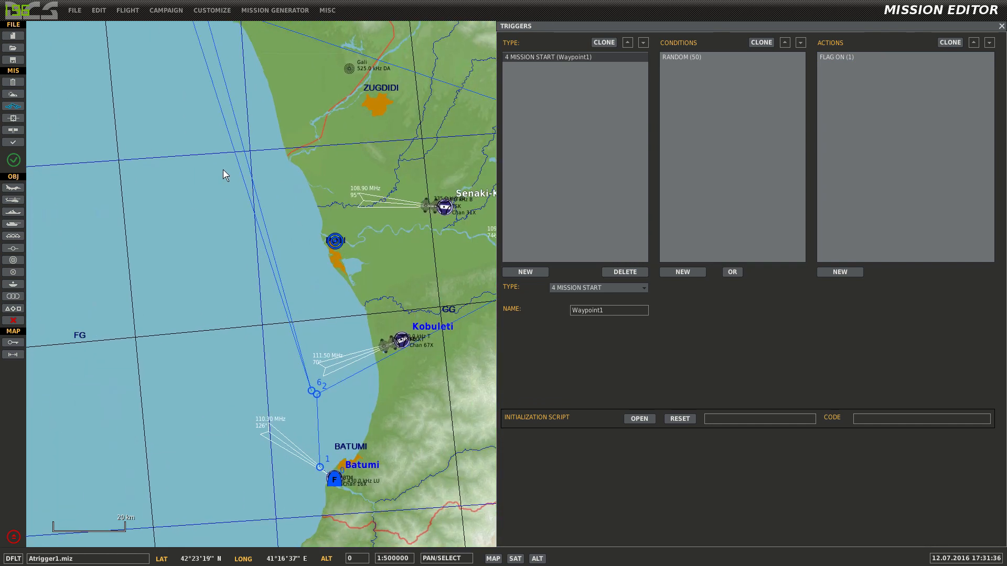
scroll(444, 187, down, 1)
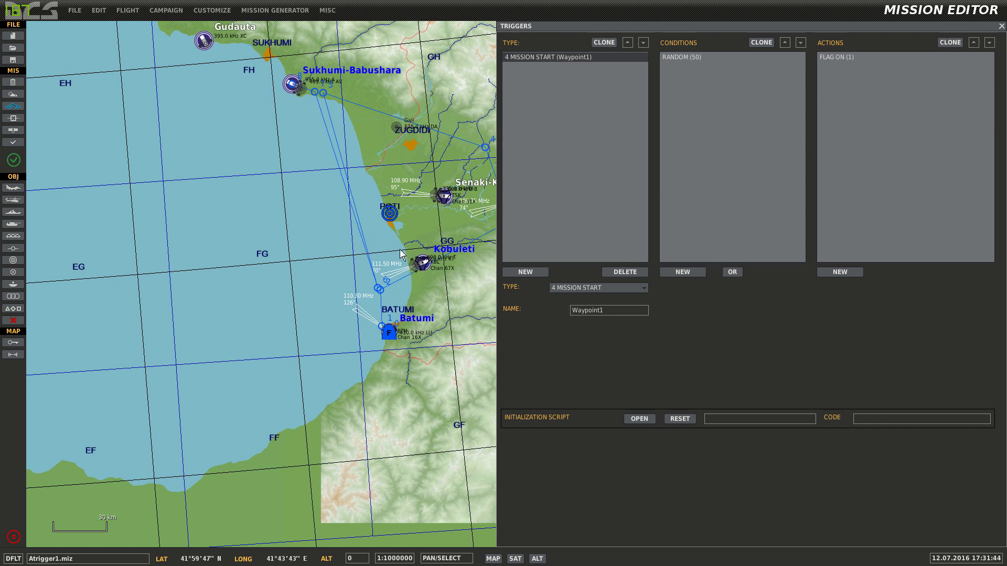
right_drag(399, 249, 414, 353)
scroll(414, 353, down, 1)
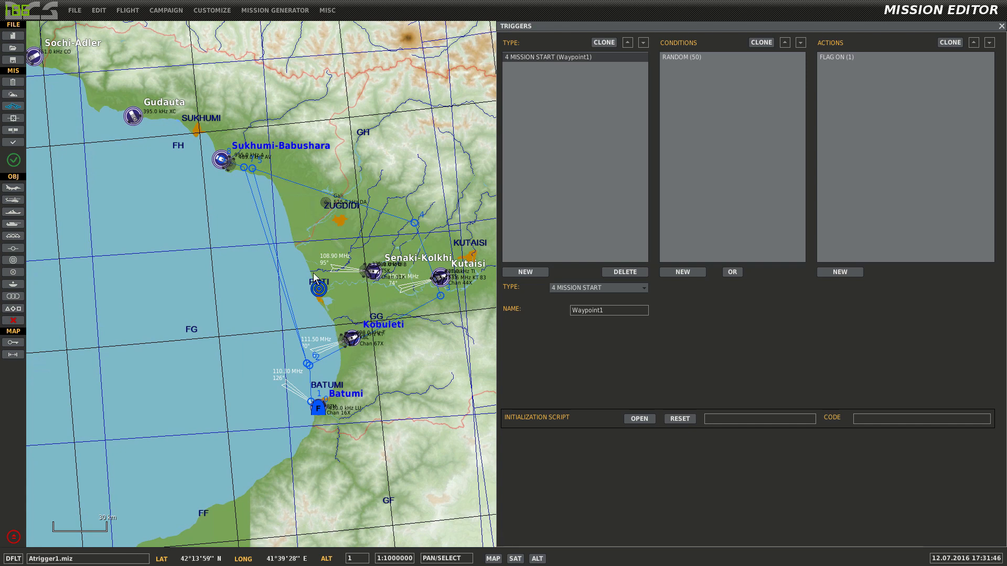
scroll(313, 272, down, 1)
scroll(446, 253, up, 2)
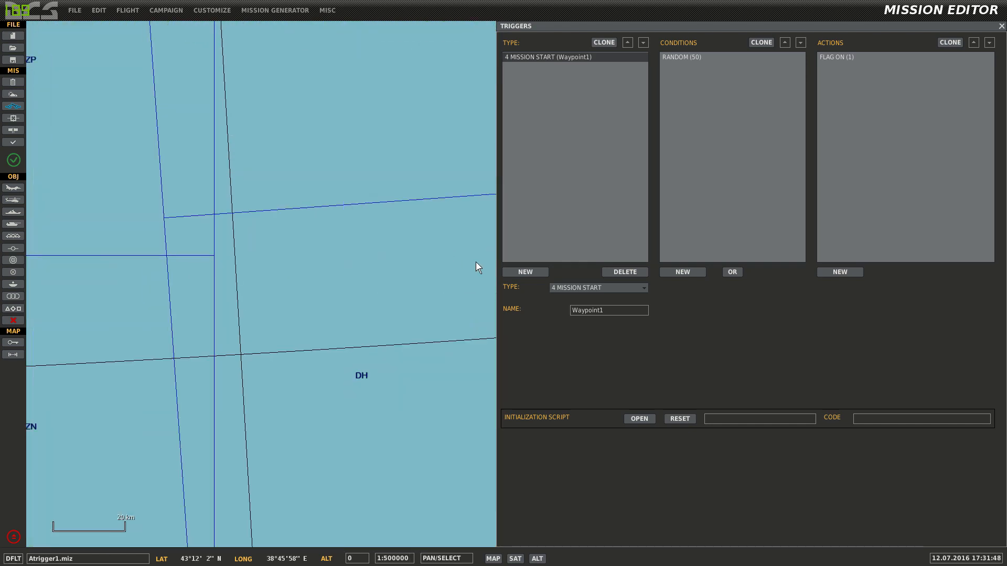
right_drag(476, 263, 122, 141)
scroll(339, 188, down, 1)
scroll(377, 219, down, 1)
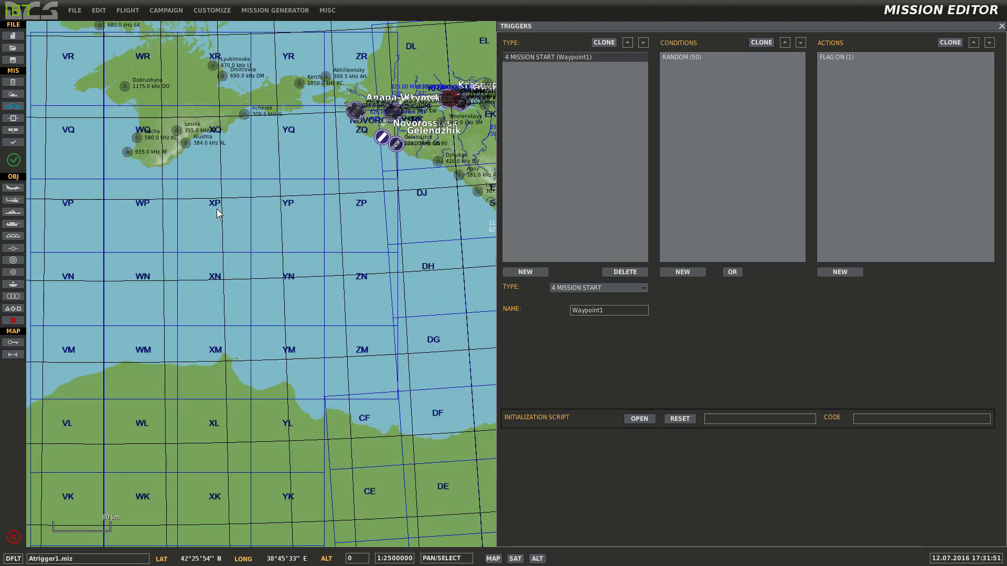
key(Escape)
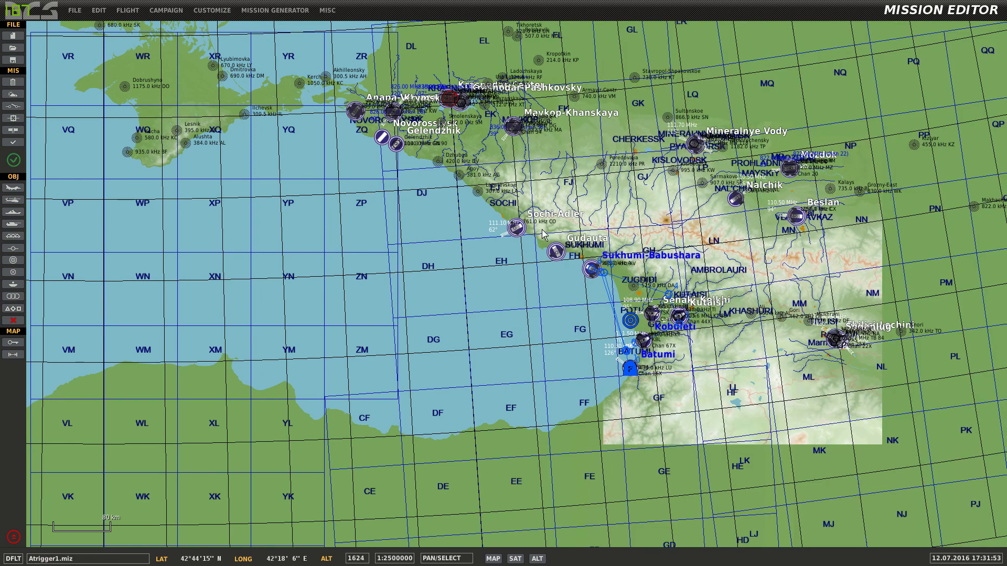
scroll(633, 306, up, 2)
right_drag(642, 354, 611, 291)
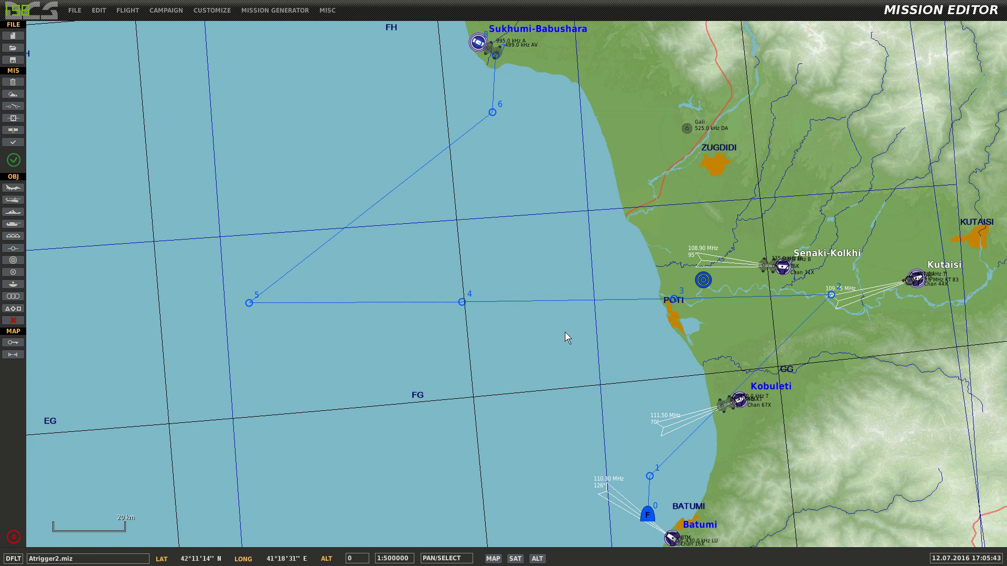
Step: Examine the Switch Waypoint commands assigned to waypoint 1 of the F-15C route in Atrigger2.miz
scroll(573, 370, down, 1)
scroll(573, 369, up, 1)
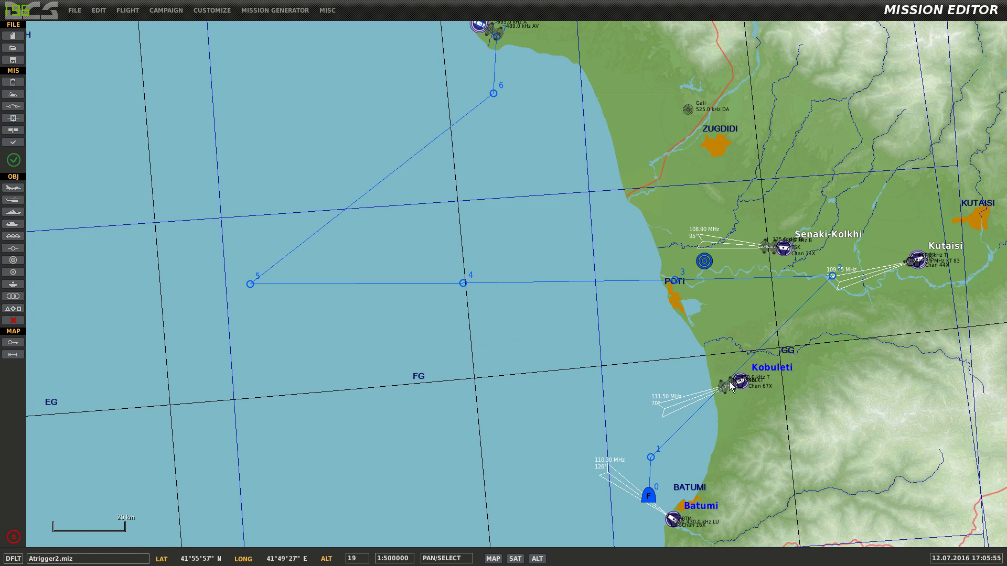
click(712, 399)
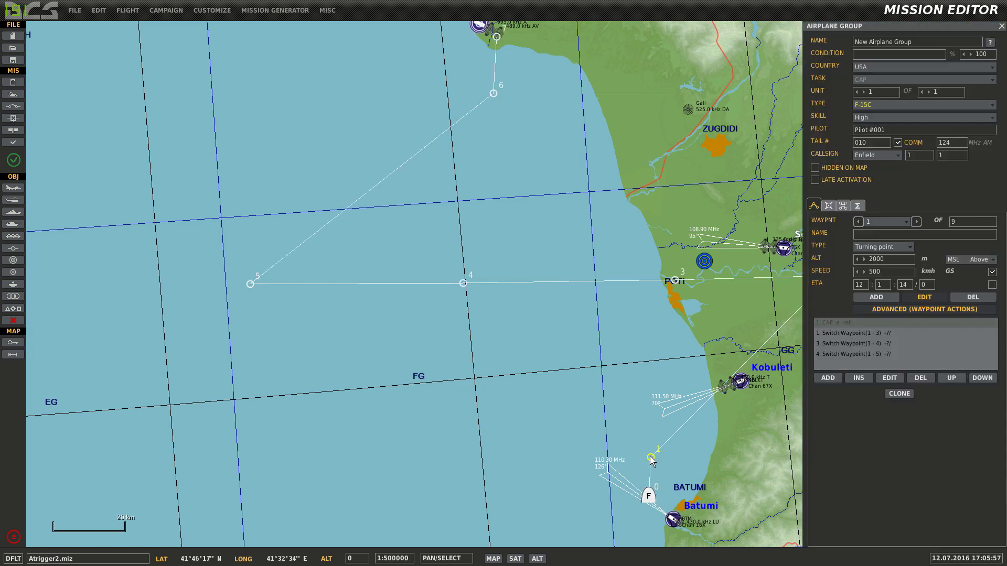
right_drag(659, 388, 598, 371)
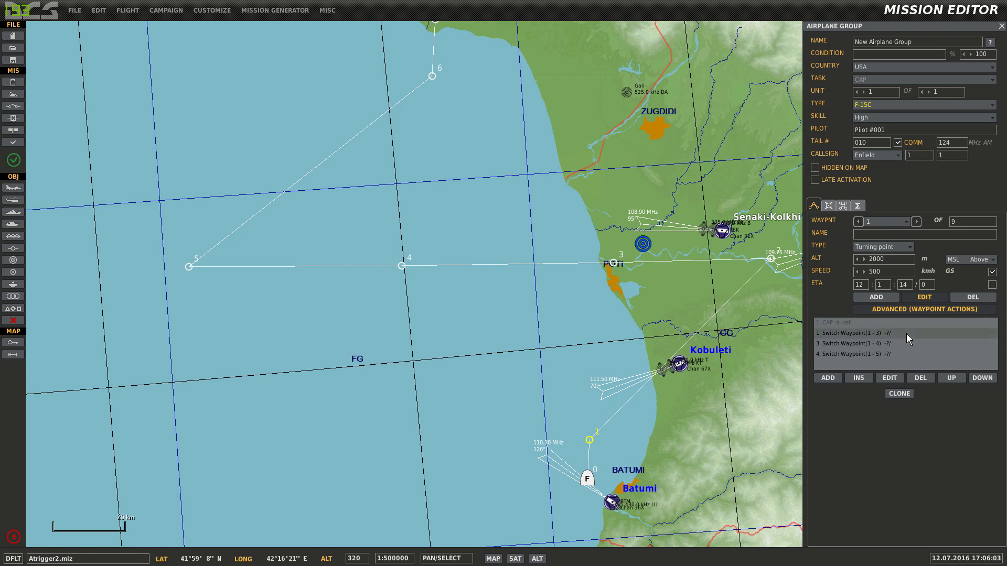
right_drag(657, 297, 535, 301)
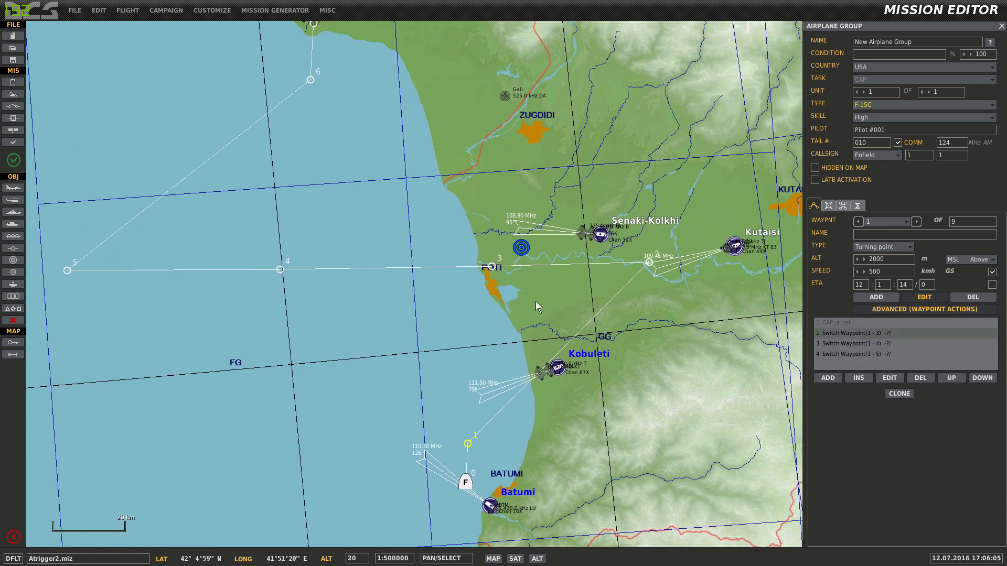
Step: Compare the waypoint actions at waypoints 3, 1, 5 and 2 to see how each branch continues to waypoint 6
click(492, 267)
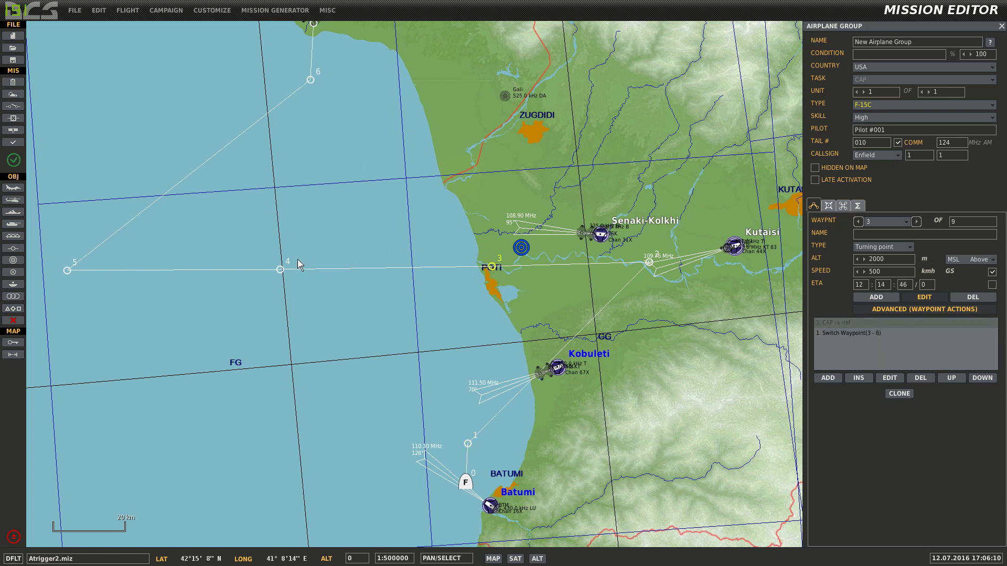
click(467, 444)
click(888, 348)
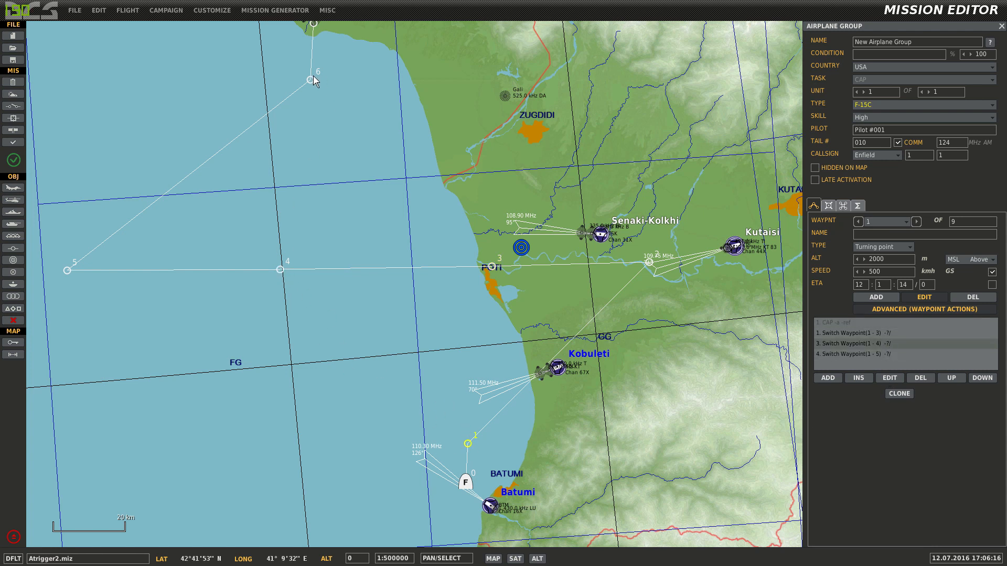
click(68, 271)
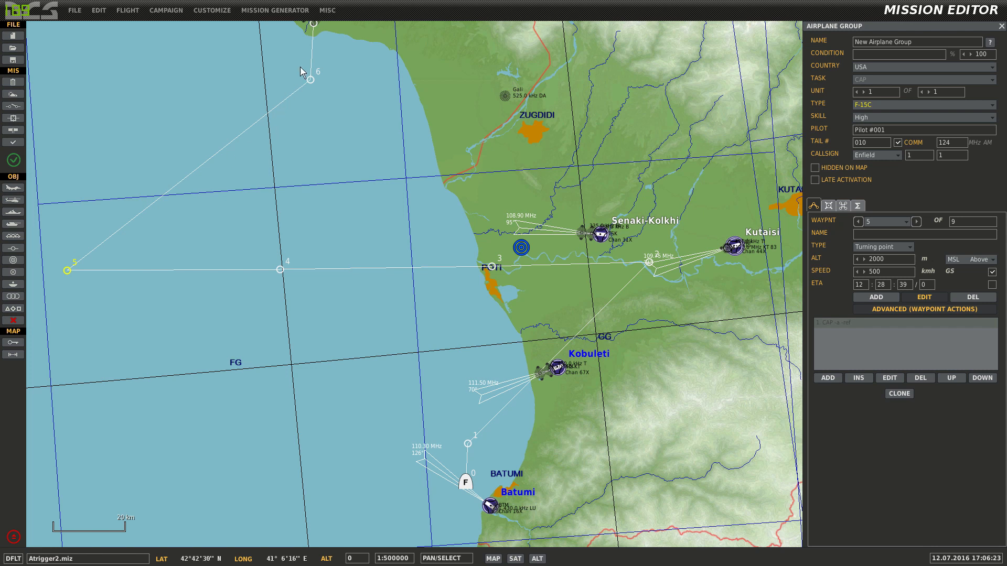
click(468, 444)
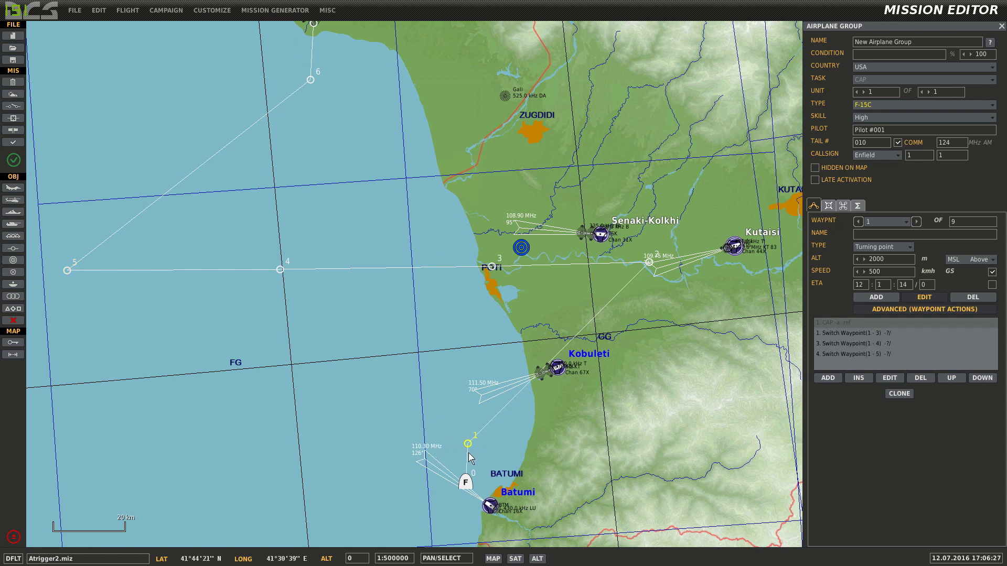
click(649, 262)
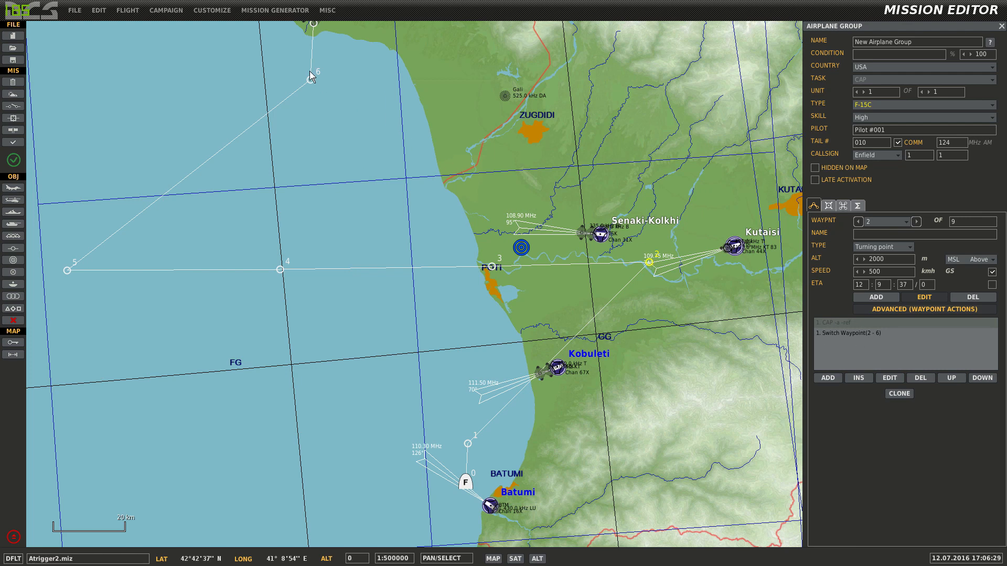
scroll(395, 378, down, 3)
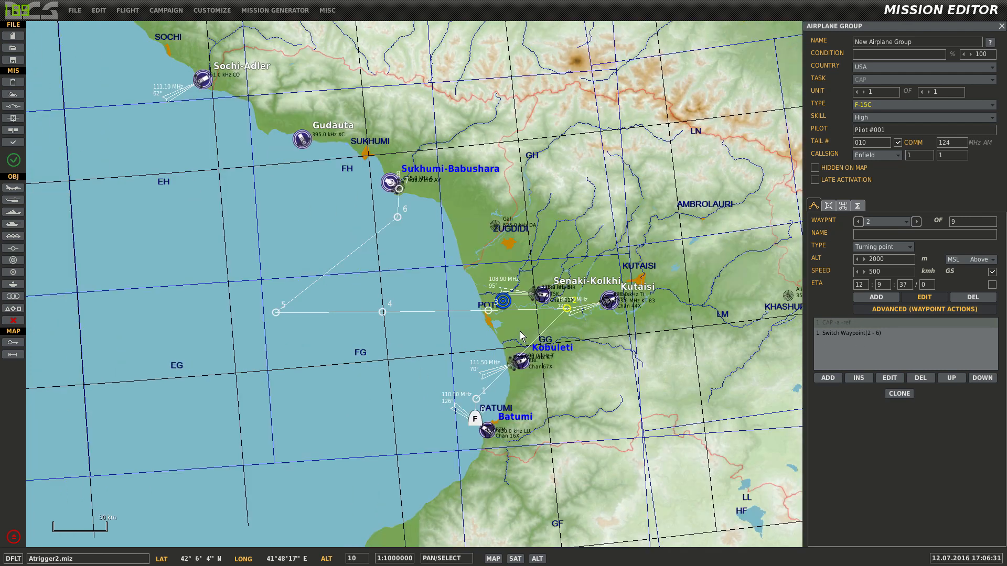
Step: Inspect the user flag condition of waypoint 1's command that switches to waypoint 3
click(476, 399)
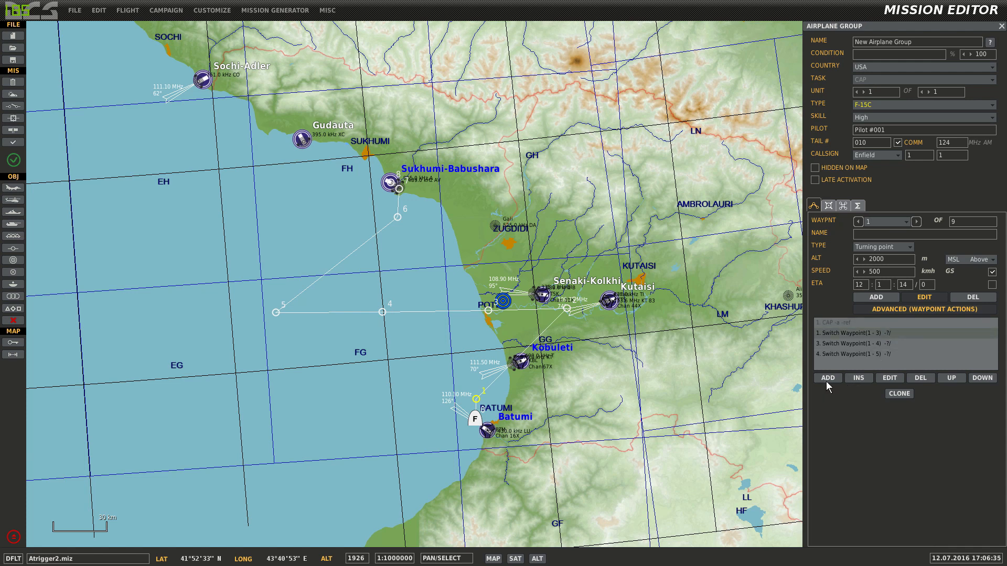
click(889, 377)
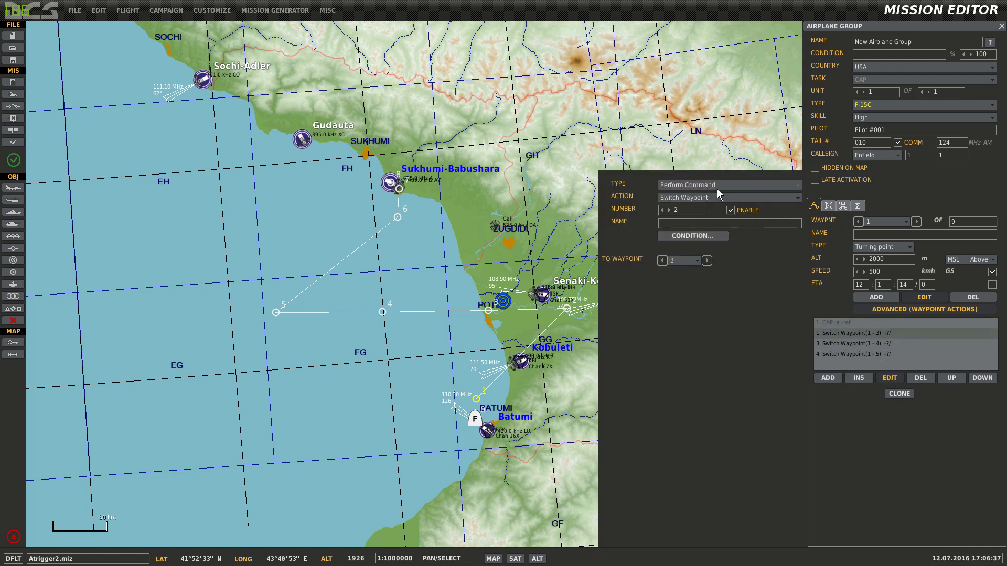
click(693, 236)
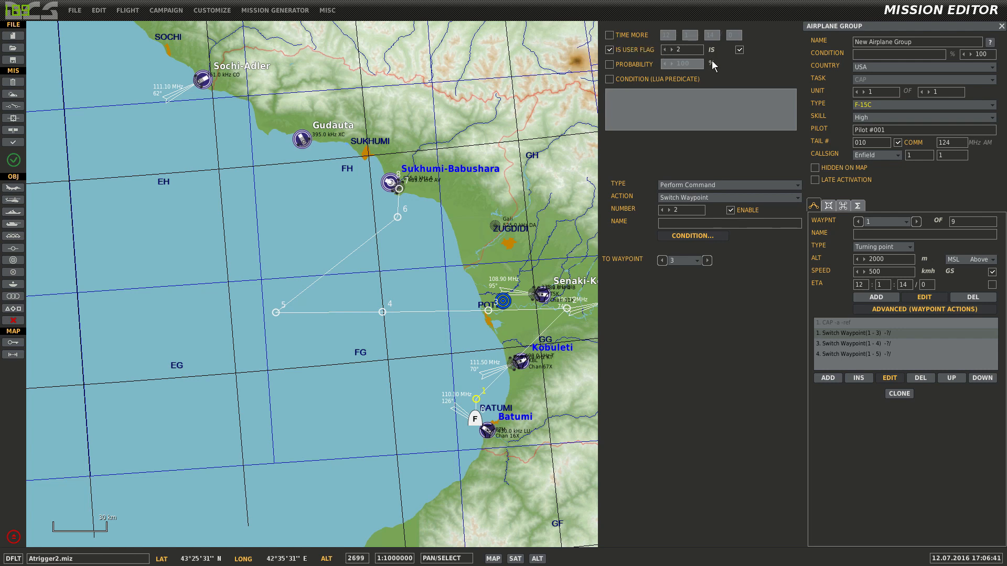
drag(499, 244, 422, 188)
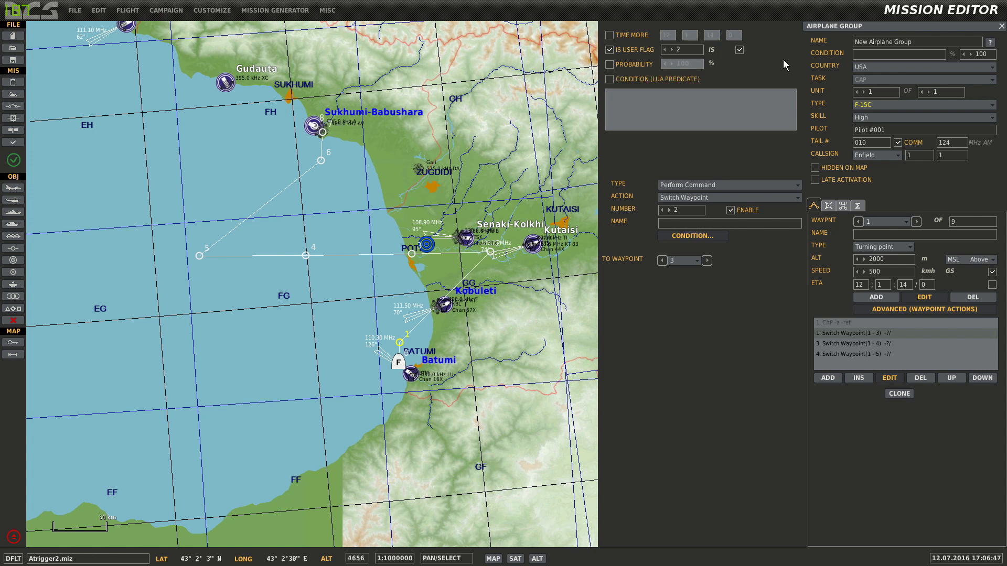
Step: Compare the user flag conditions on waypoint 1's commands that switch to waypoints 4 and 5
click(916, 343)
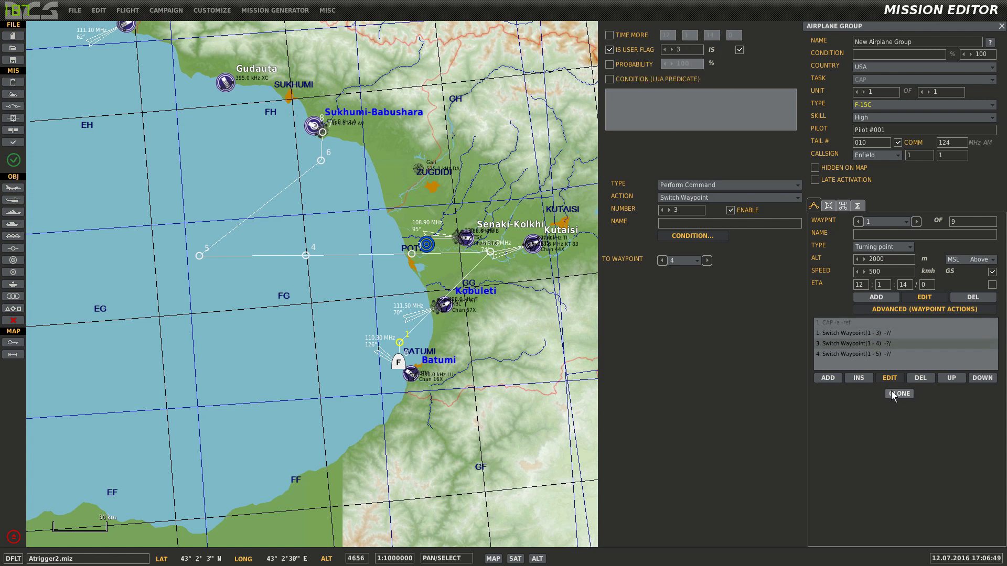
click(888, 355)
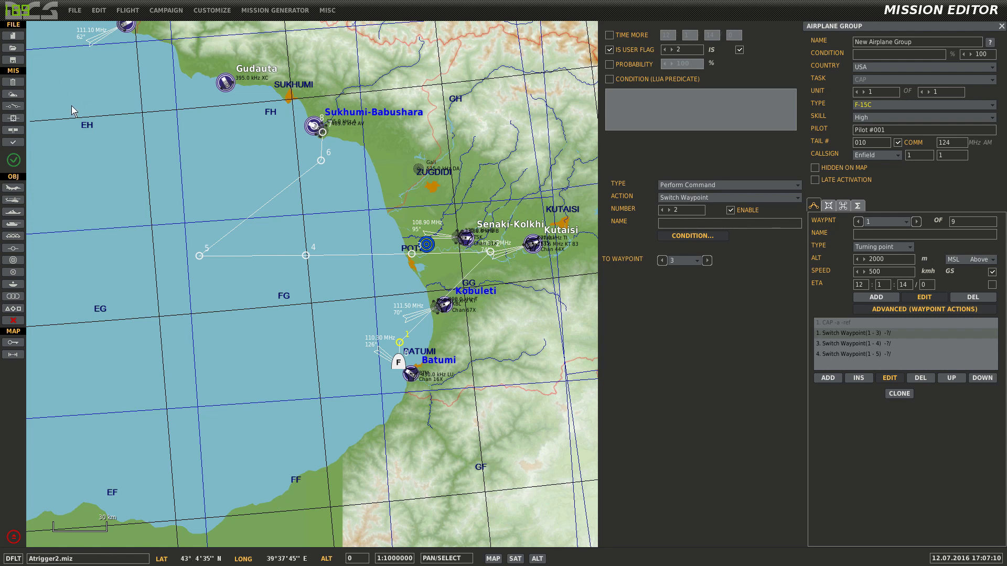
Step: Examine the random flag value action of the SetFlag mission start trigger
click(16, 108)
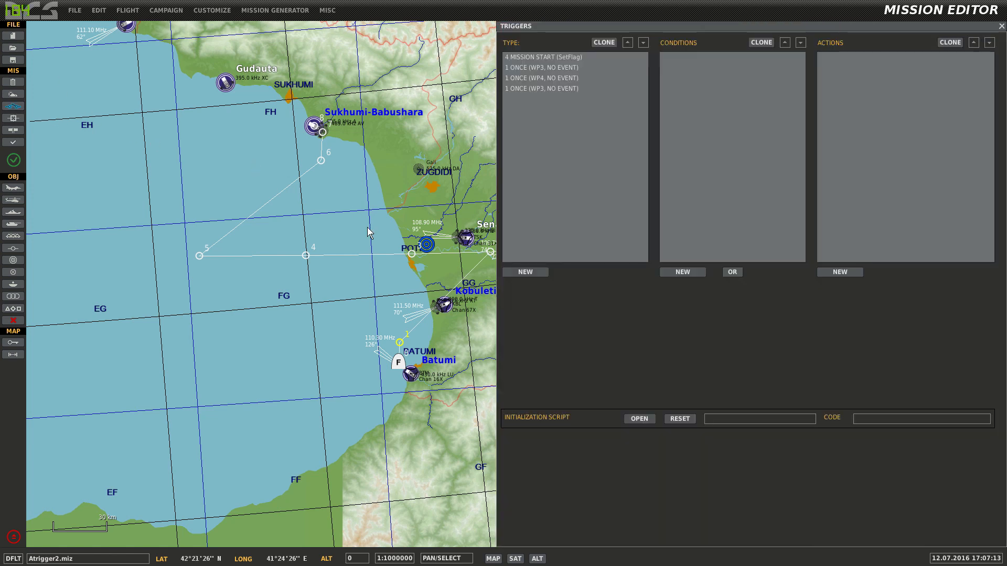
click(575, 61)
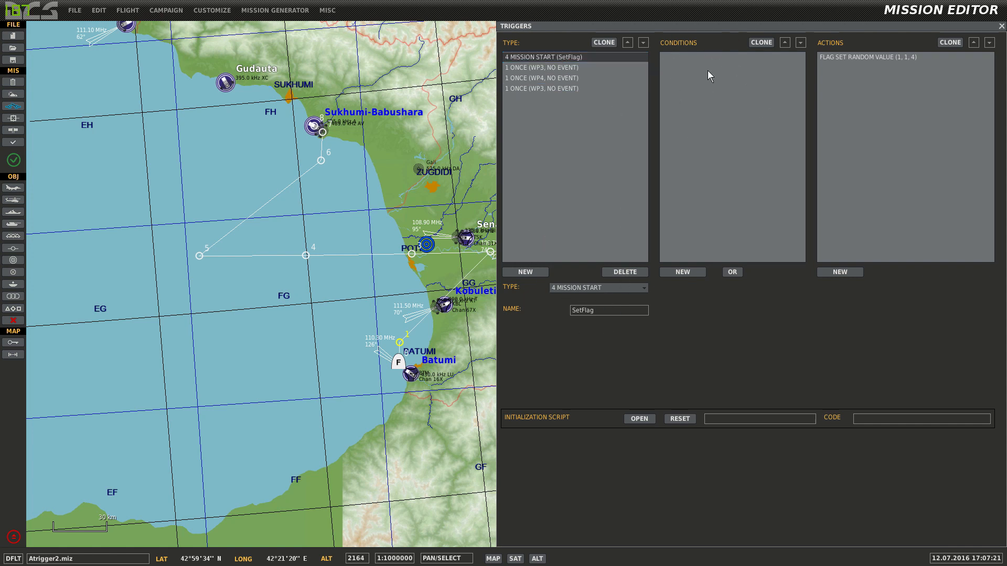
click(852, 59)
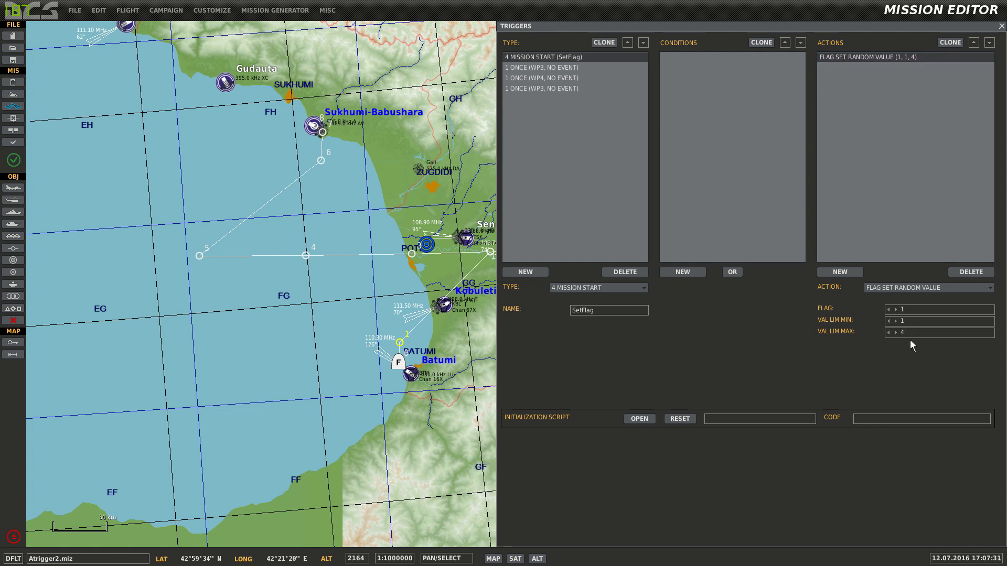
Step: Compare the flag conditions and flag actions of the three once-only waypoint triggers with the SetFlag trigger
click(582, 68)
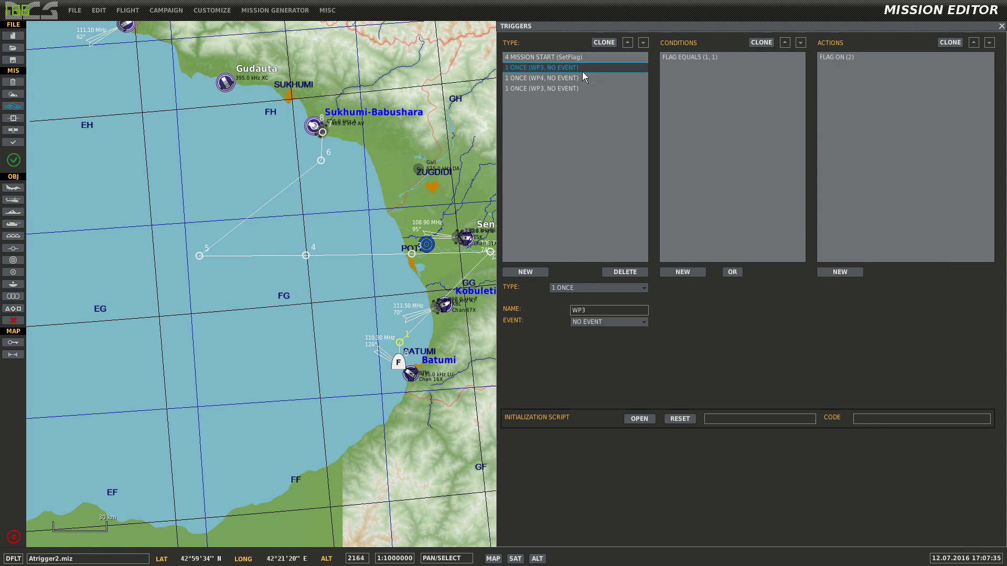
click(684, 60)
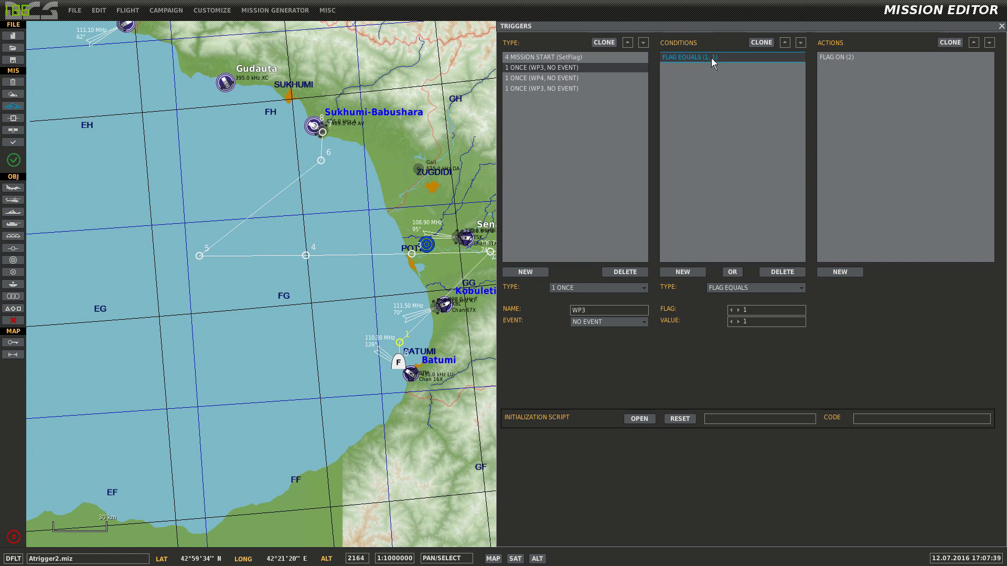
click(832, 56)
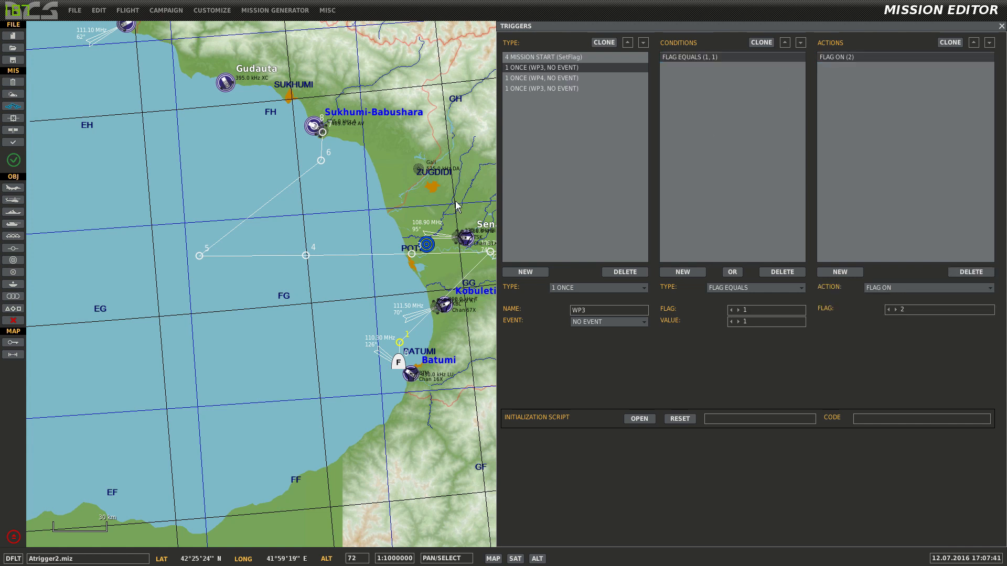
drag(470, 183, 419, 167)
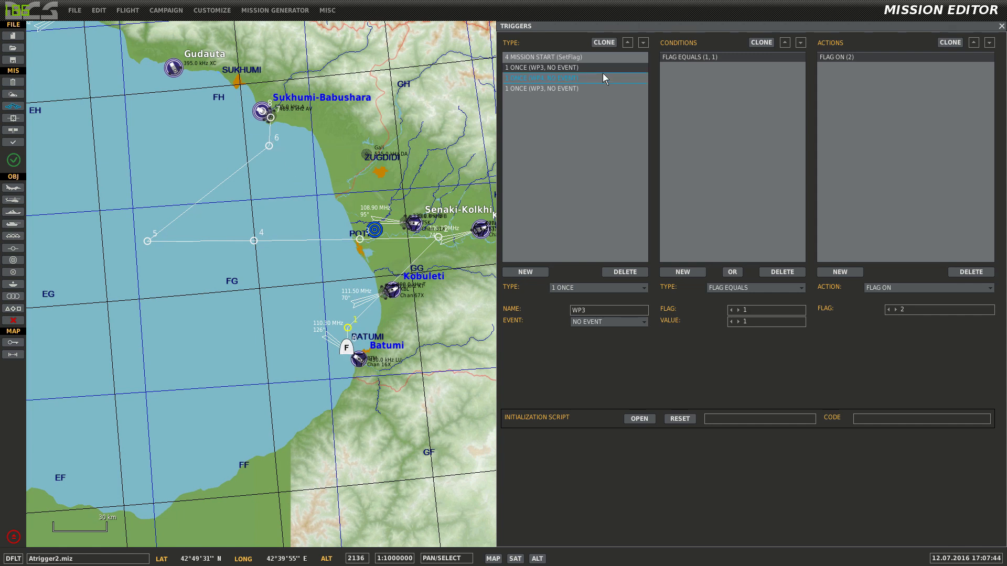
click(615, 73)
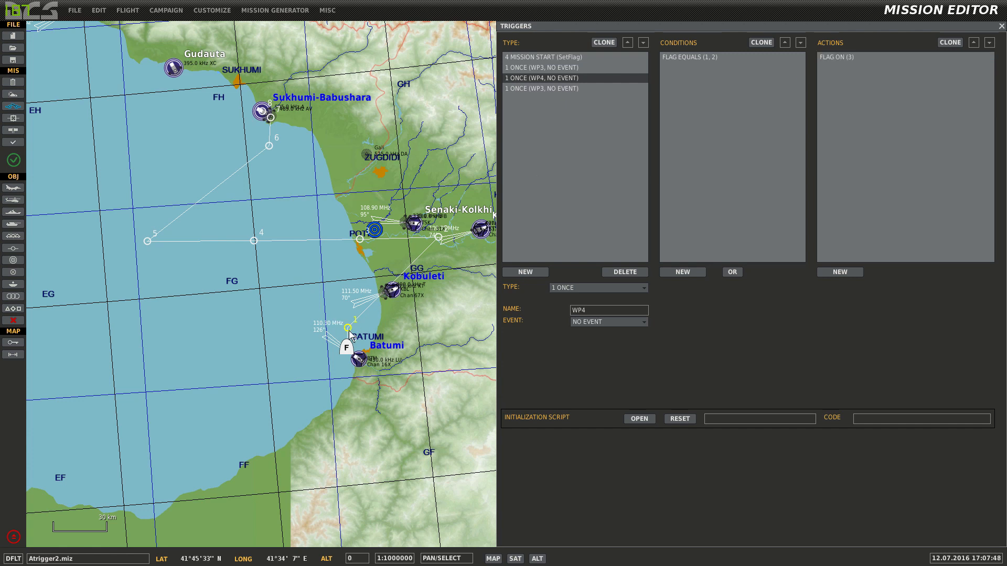
click(595, 89)
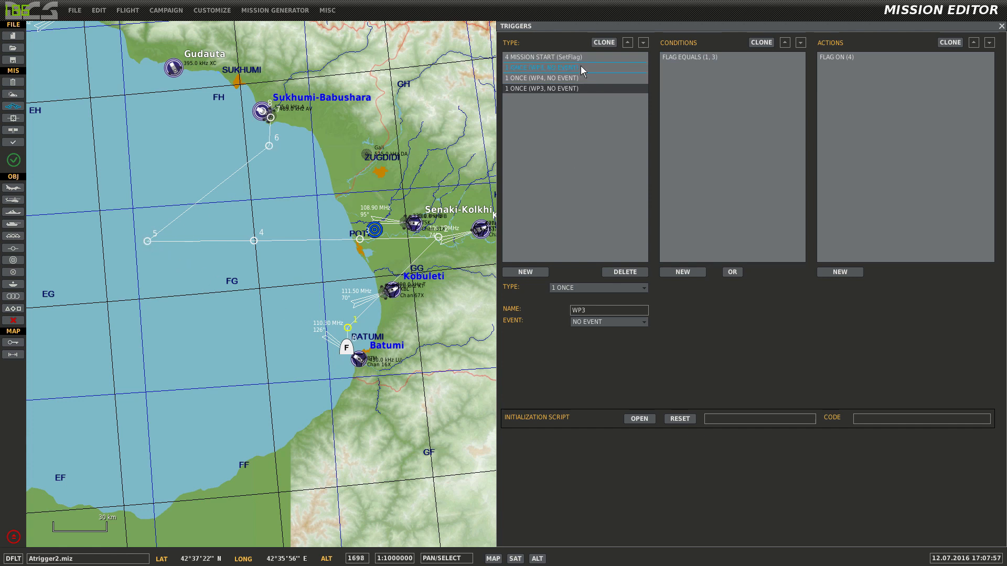
click(567, 57)
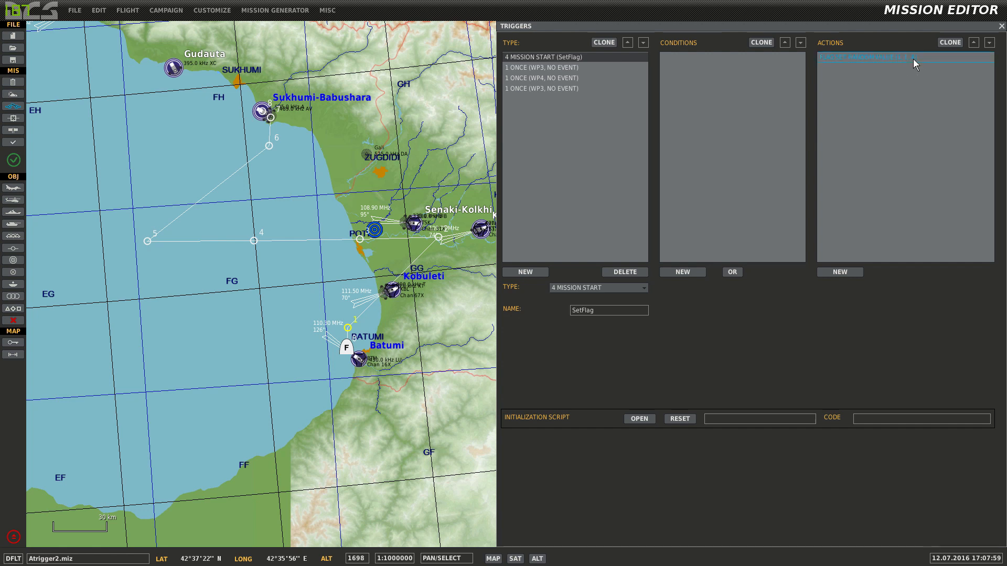
click(554, 85)
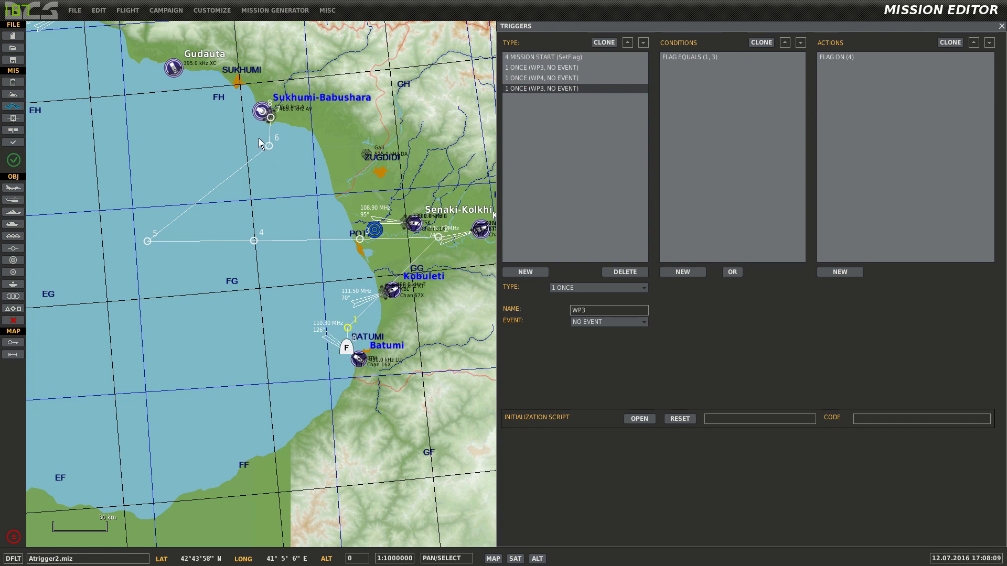
Step: Close the triggers and view the F-15C group's whole route from Batumi to Sukhumi-Babushara
click(331, 196)
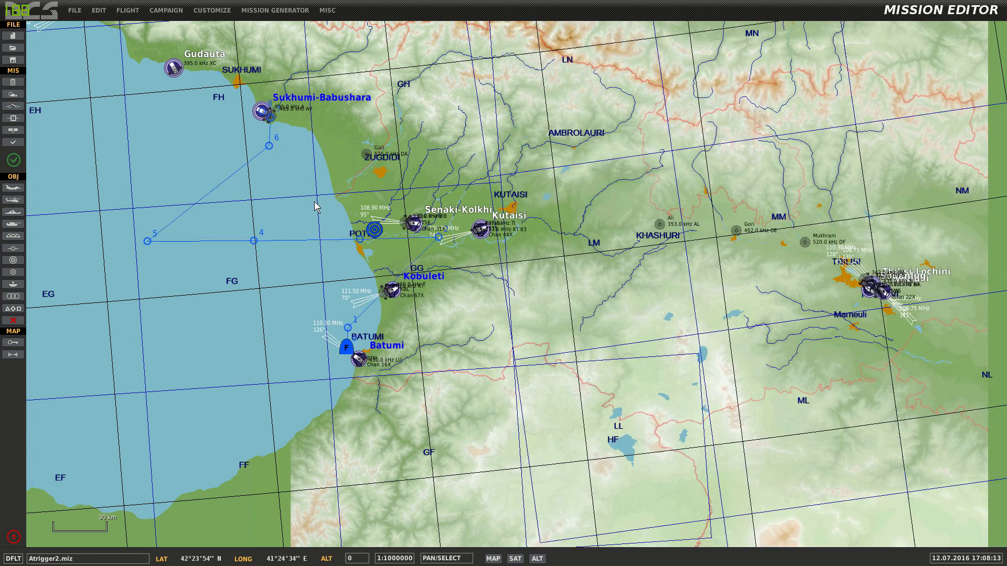
click(346, 347)
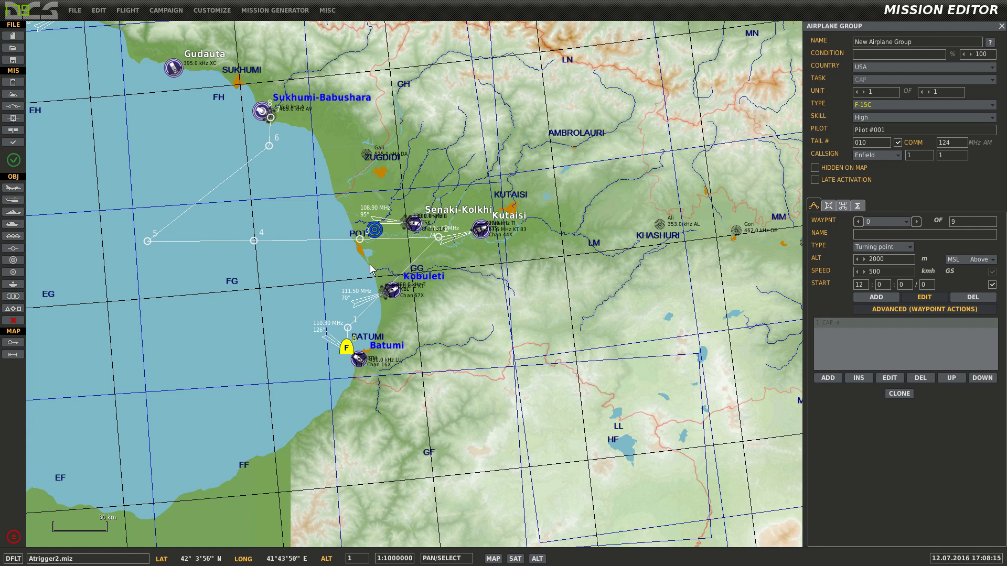
scroll(371, 266, down, 1)
scroll(605, 350, up, 1)
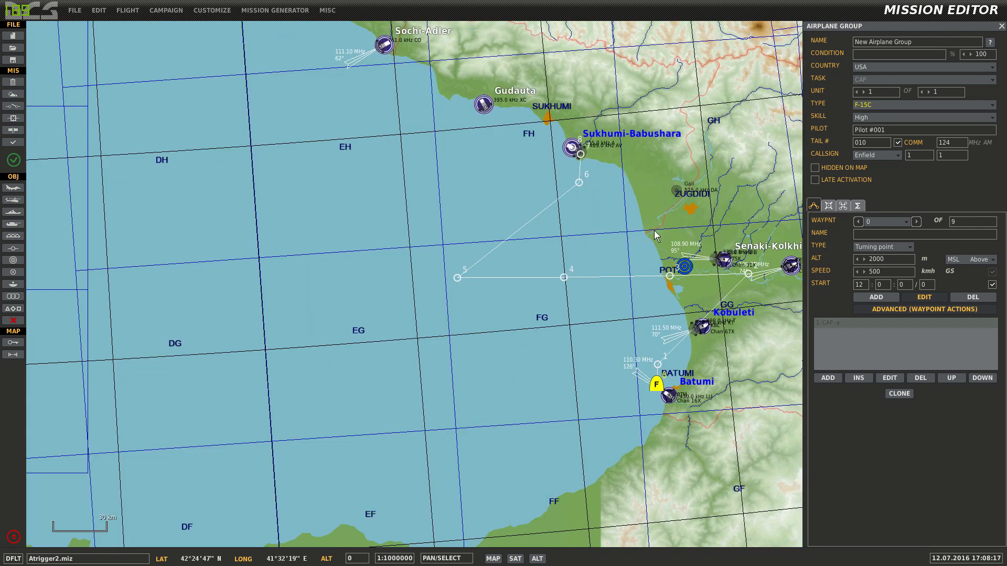
drag(654, 230, 493, 213)
scroll(516, 229, up, 1)
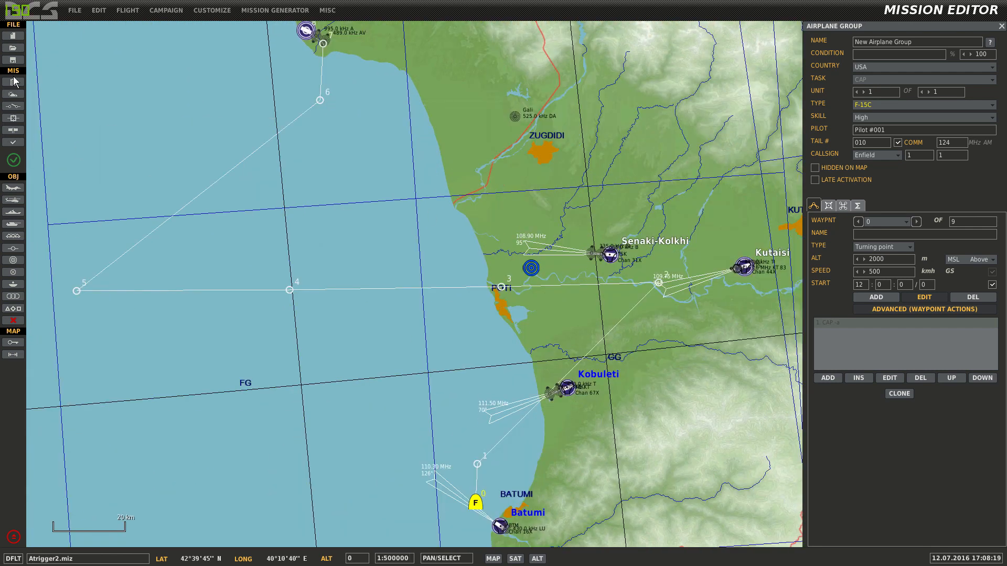
Step: Reopen the SetFlag trigger and review the flag number and value limits of its random value action
click(13, 106)
click(601, 57)
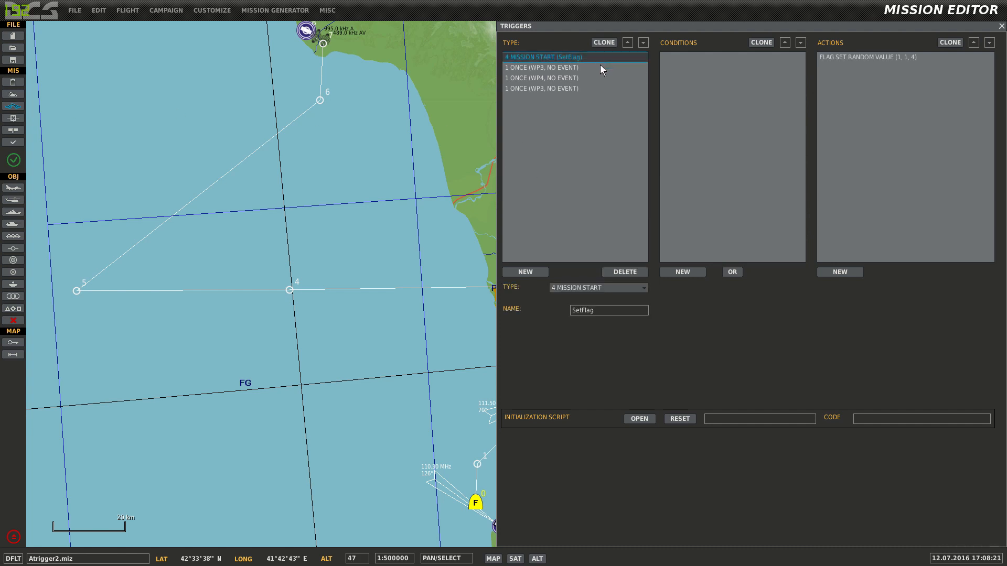
click(899, 56)
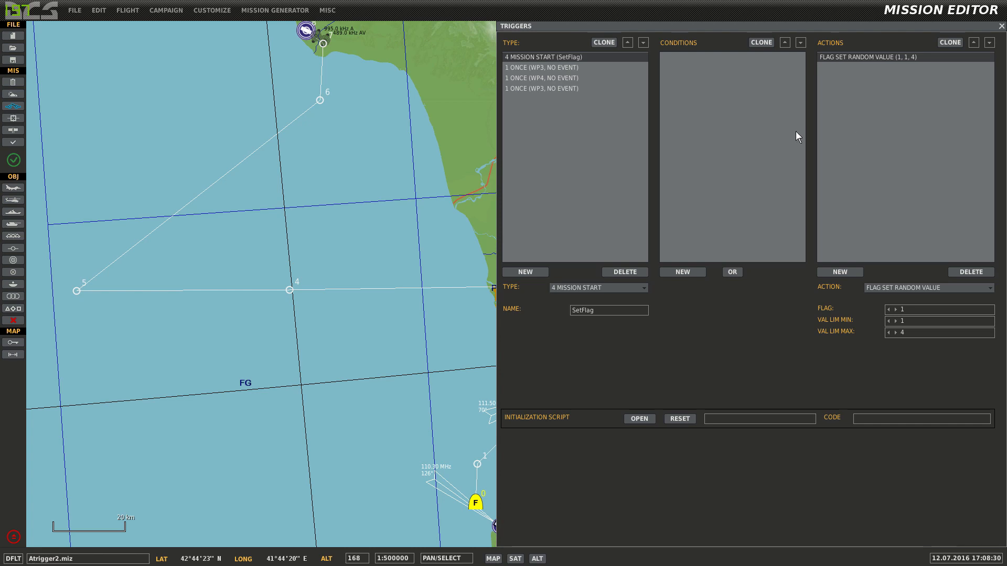
drag(465, 203, 345, 190)
key(Escape)
scroll(543, 364, down, 3)
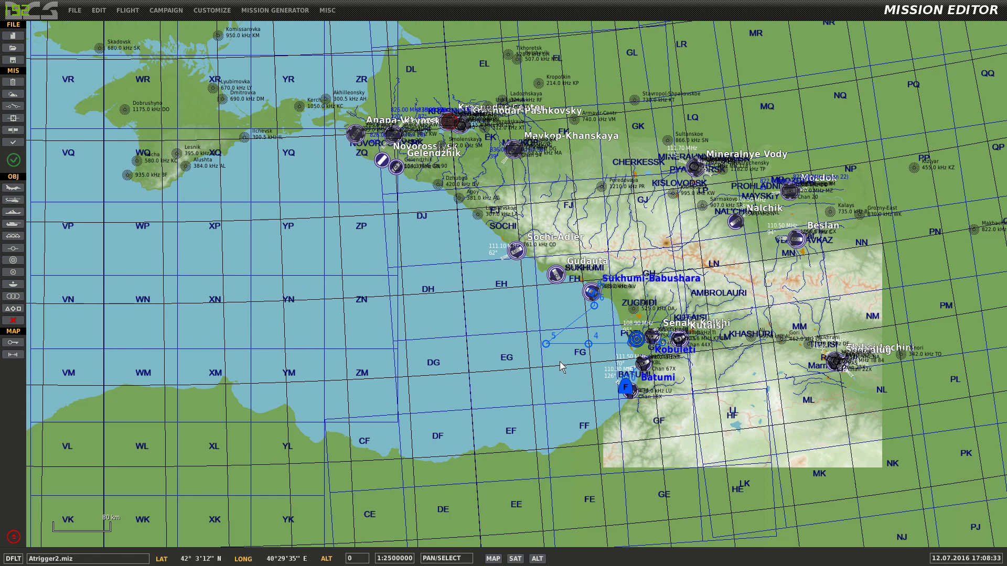
scroll(611, 330, up, 3)
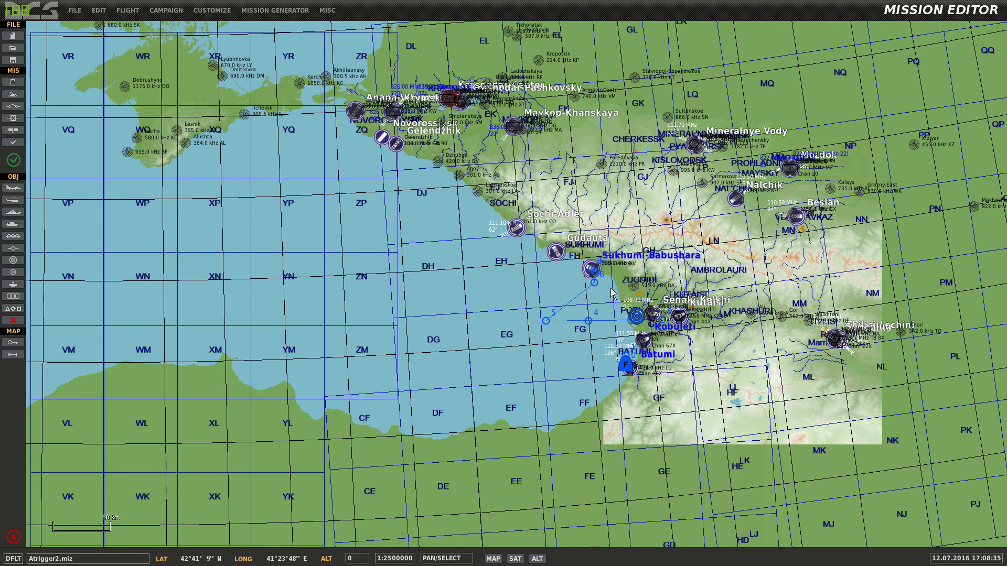
scroll(640, 324, up, 2)
drag(634, 365, 609, 219)
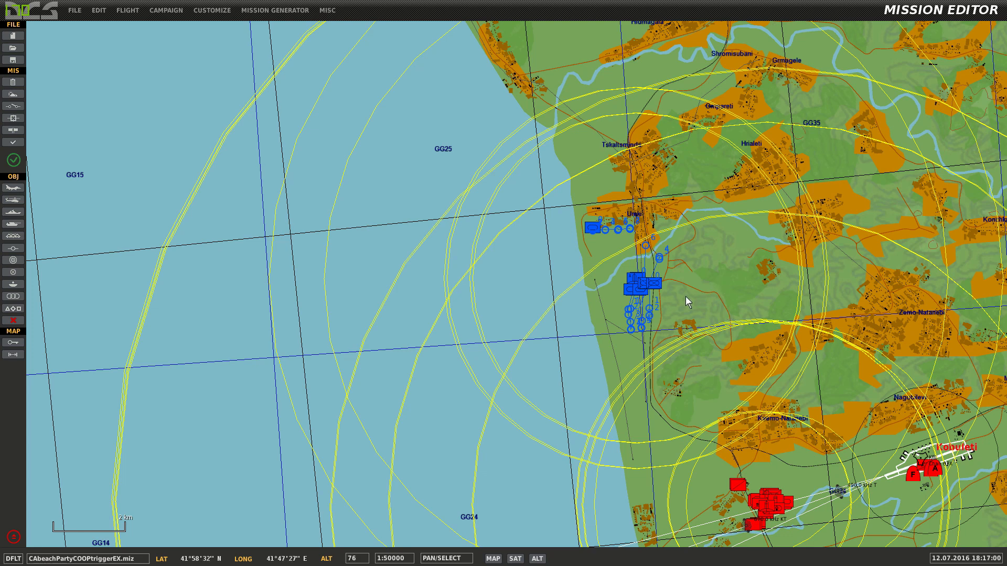
Step: Survey the blue vehicle groups and their waypoint routes around Ureki in CAbeachPartyCOOPtriggerEX.miz
right_drag(675, 311, 561, 332)
scroll(545, 361, up, 3)
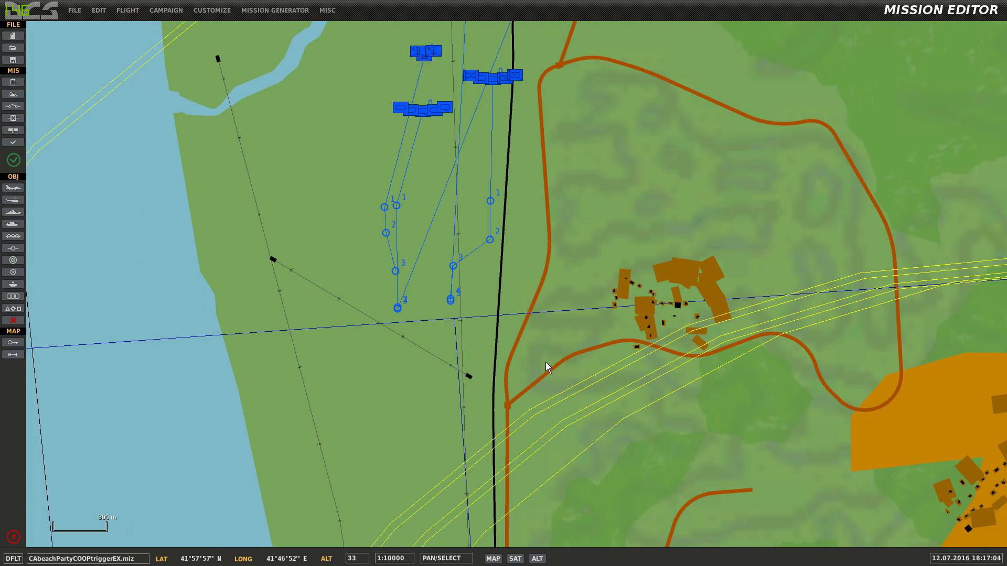
right_drag(577, 195, 576, 473)
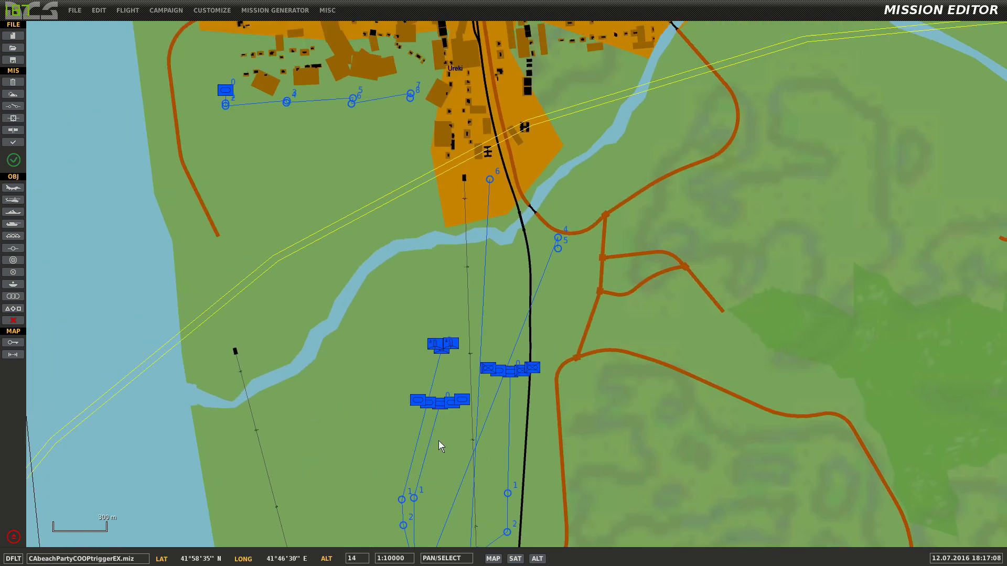
right_drag(582, 225, 643, 423)
scroll(712, 366, down, 2)
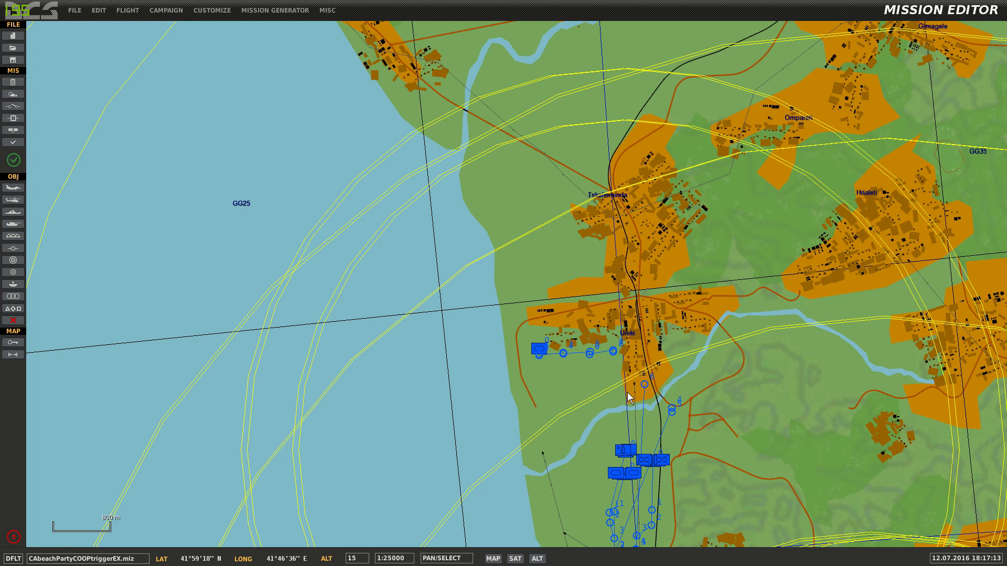
right_drag(595, 373, 515, 386)
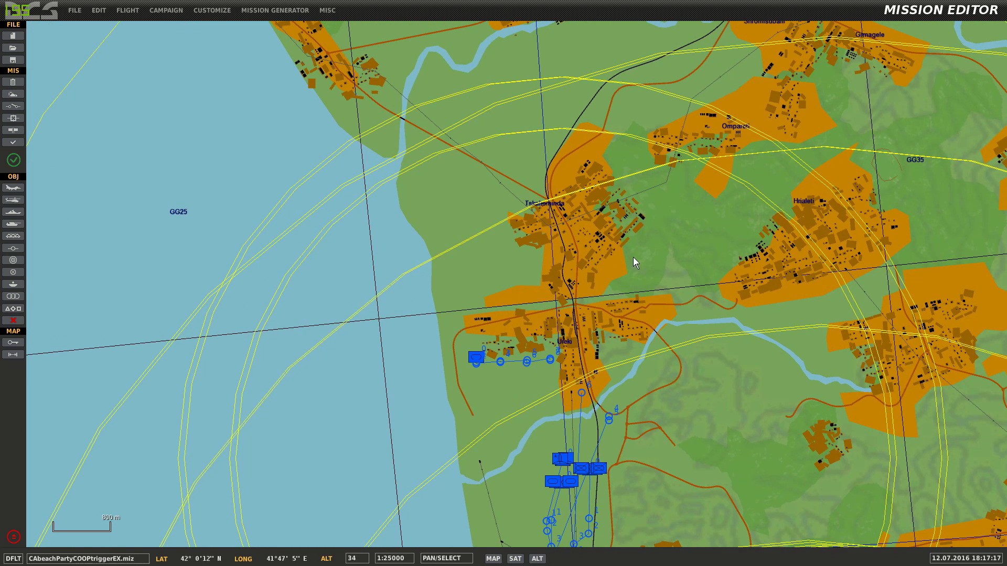
right_drag(517, 386, 557, 272)
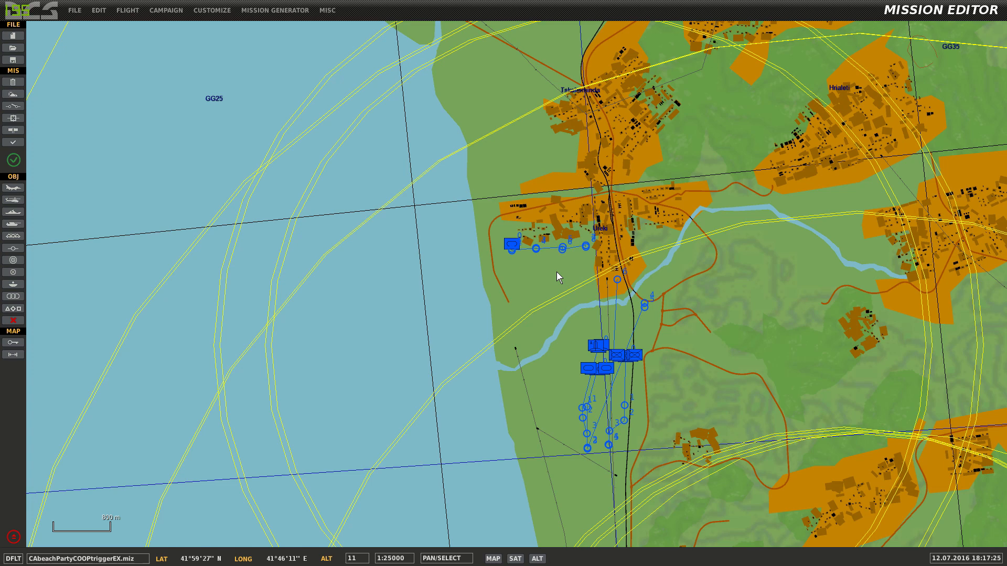
right_drag(562, 251, 559, 338)
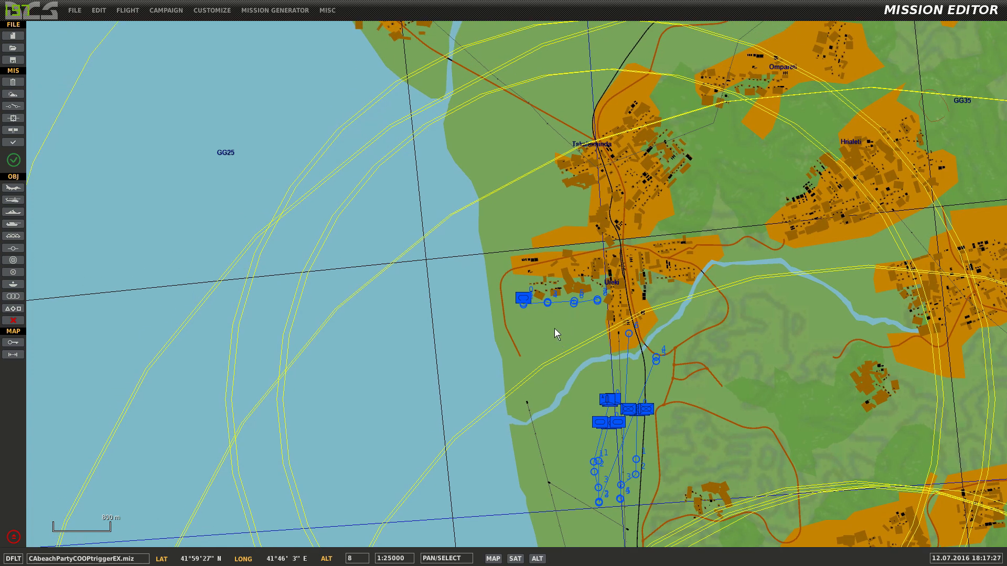
scroll(540, 330, up, 1)
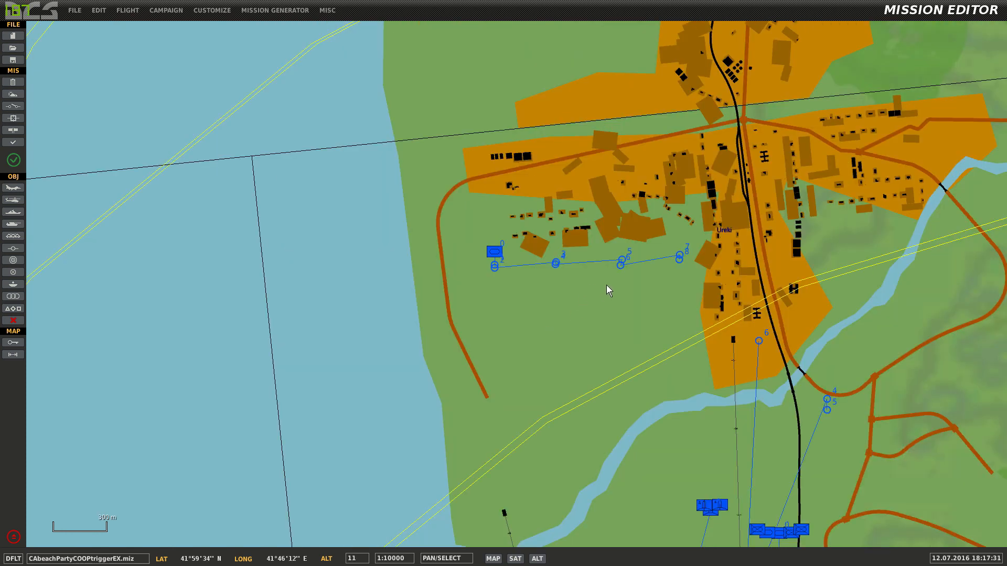
Step: Select the Urek-unitAlpha1 M1A2 Abrams group west of Ureki and examine its waypoint route
click(495, 252)
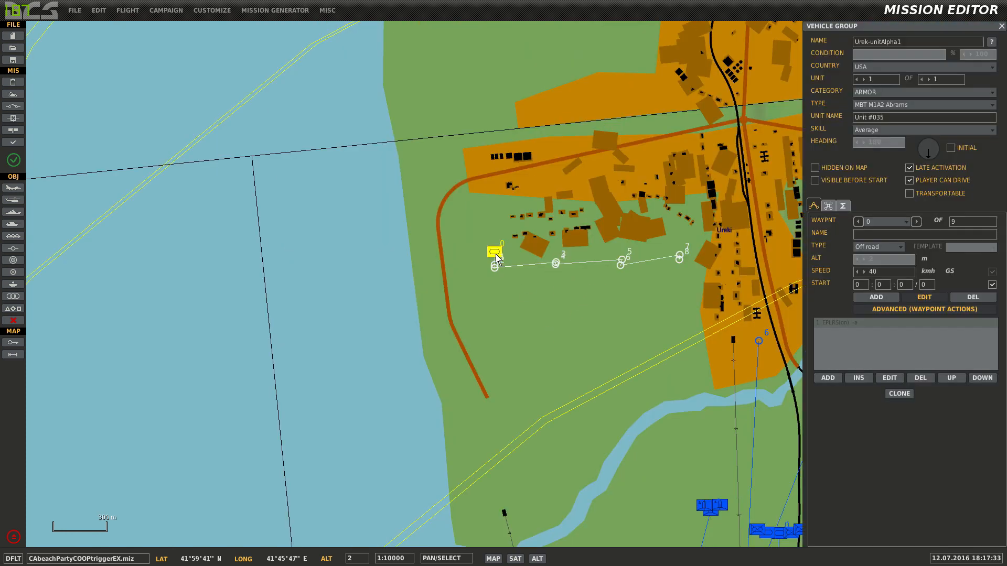
scroll(508, 277, up, 1)
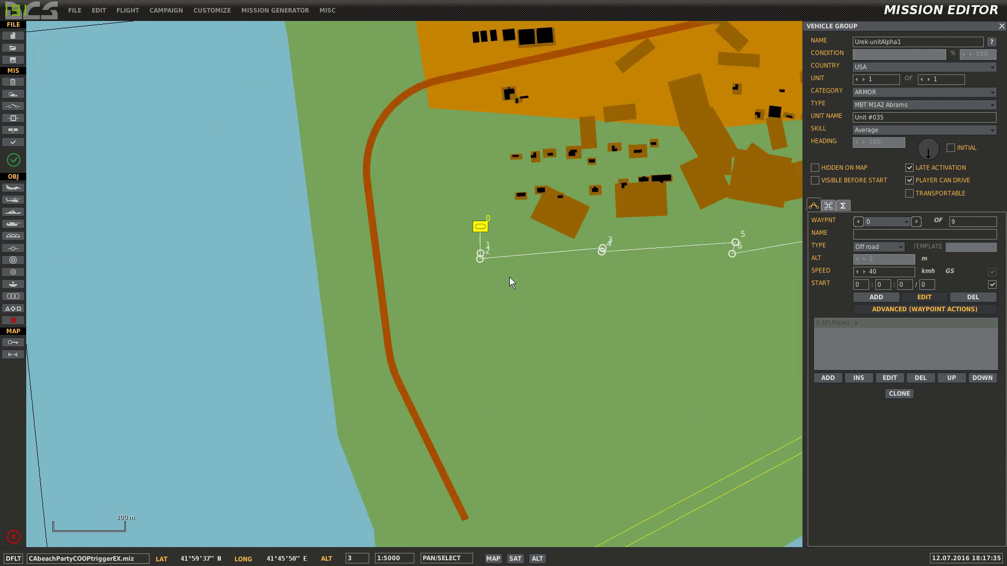
right_drag(511, 282, 328, 328)
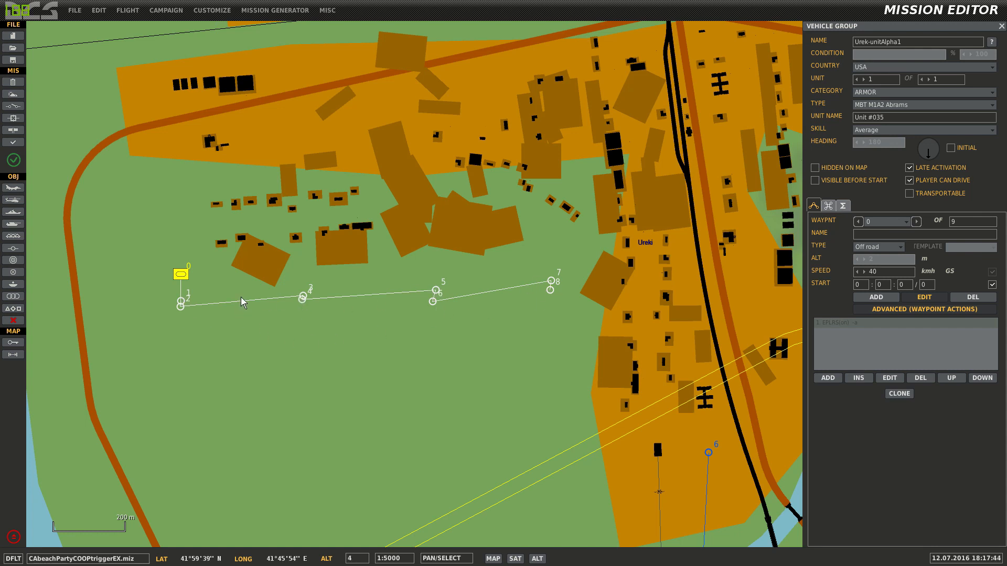
Step: Examine the Hold tasks along the Urek-unitAlpha1 route and review the start condition of the one at waypoint 5
click(181, 301)
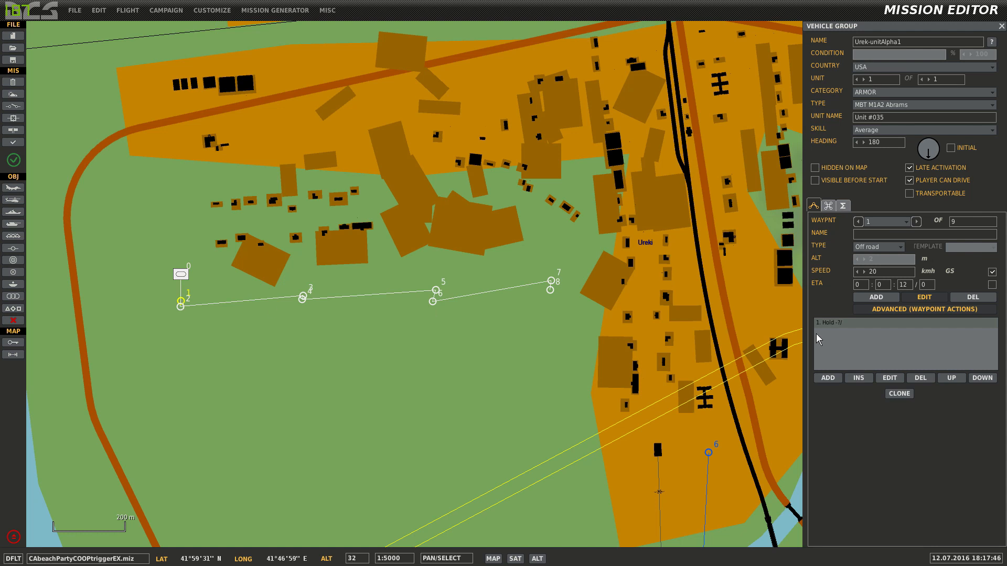
click(303, 296)
click(435, 290)
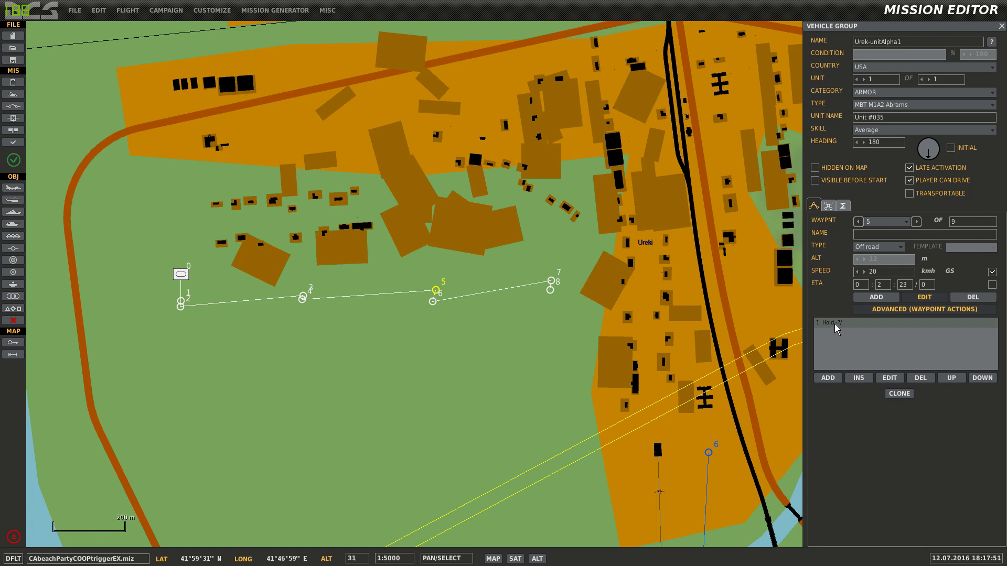
click(893, 378)
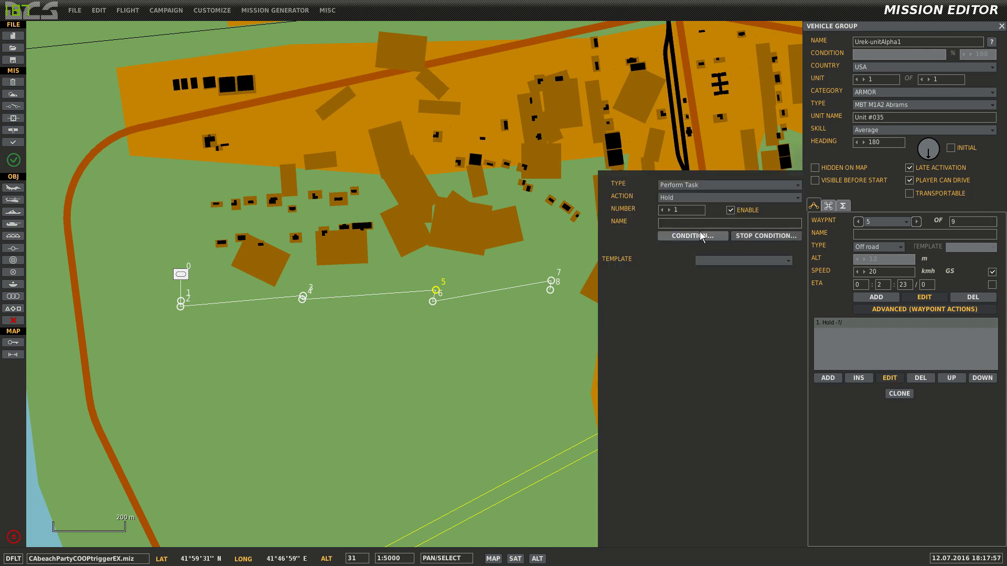
click(687, 237)
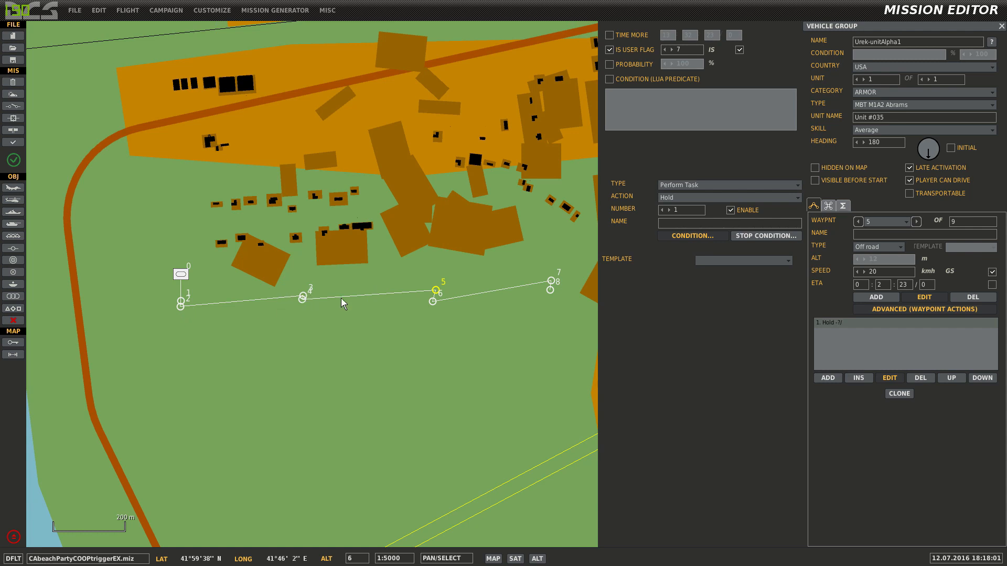
click(518, 370)
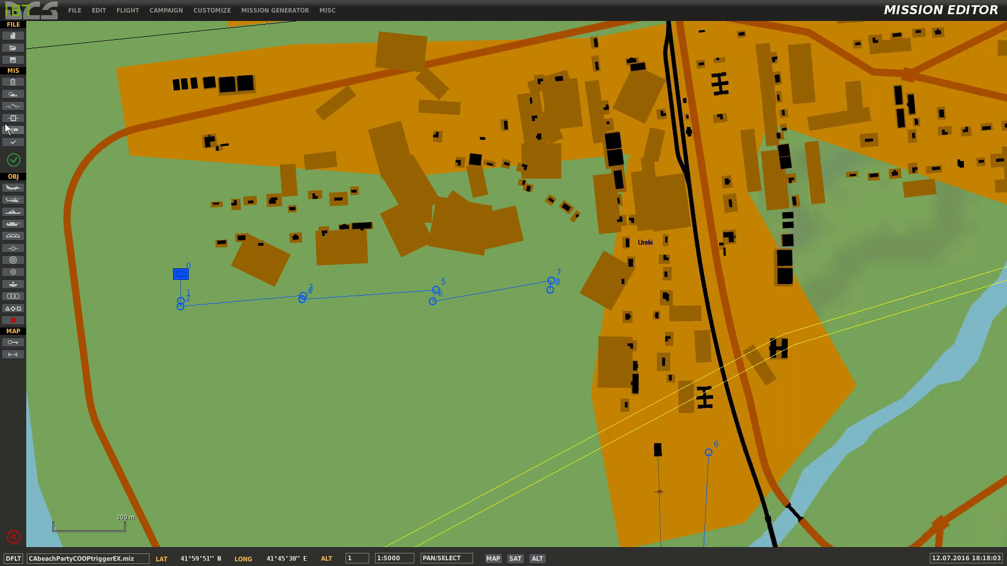
Step: Review the random conditions and flag actions of the Random1, Random2 and Random3 mission start triggers, and close the trigger list
click(13, 106)
click(582, 56)
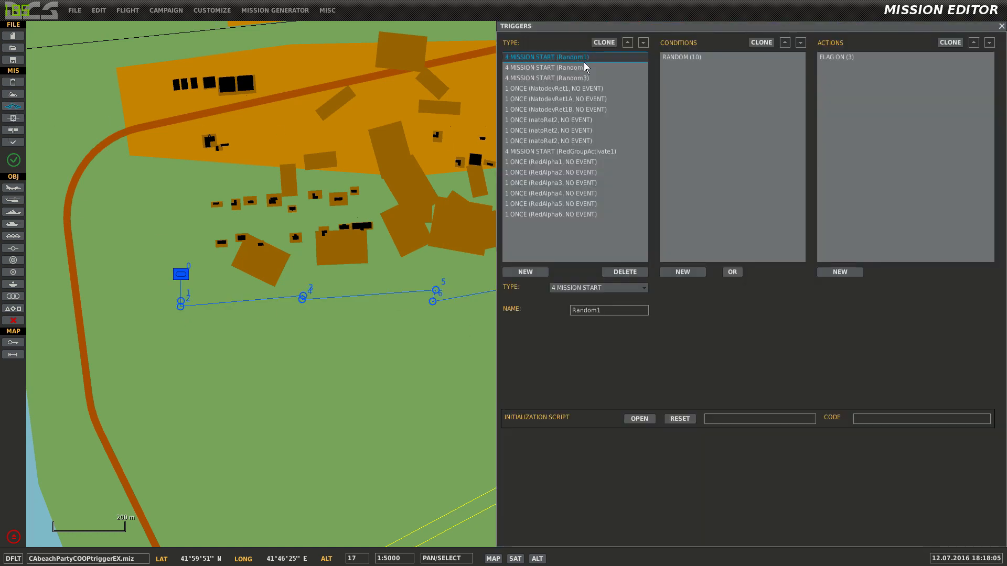
click(665, 58)
click(858, 57)
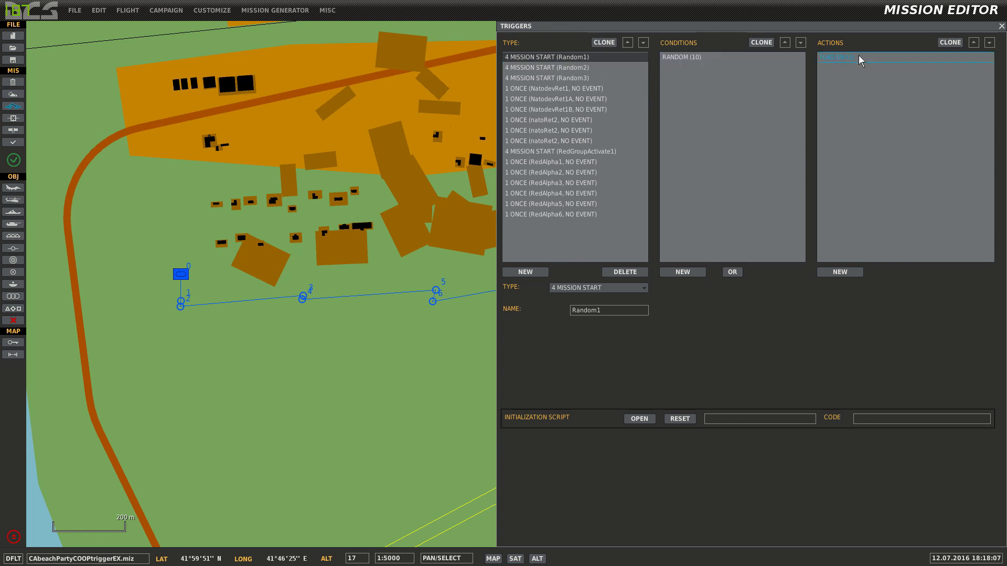
click(603, 71)
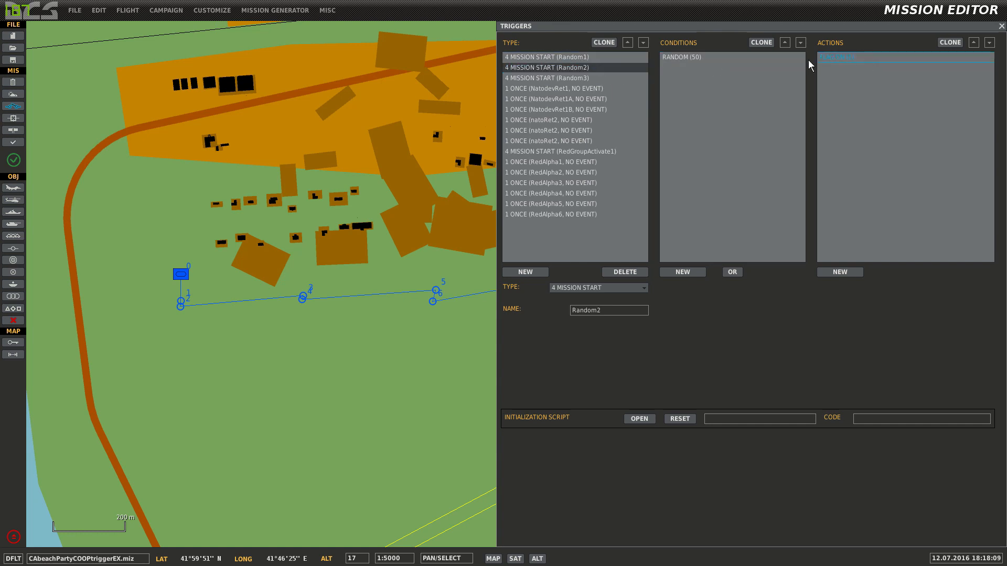
click(608, 77)
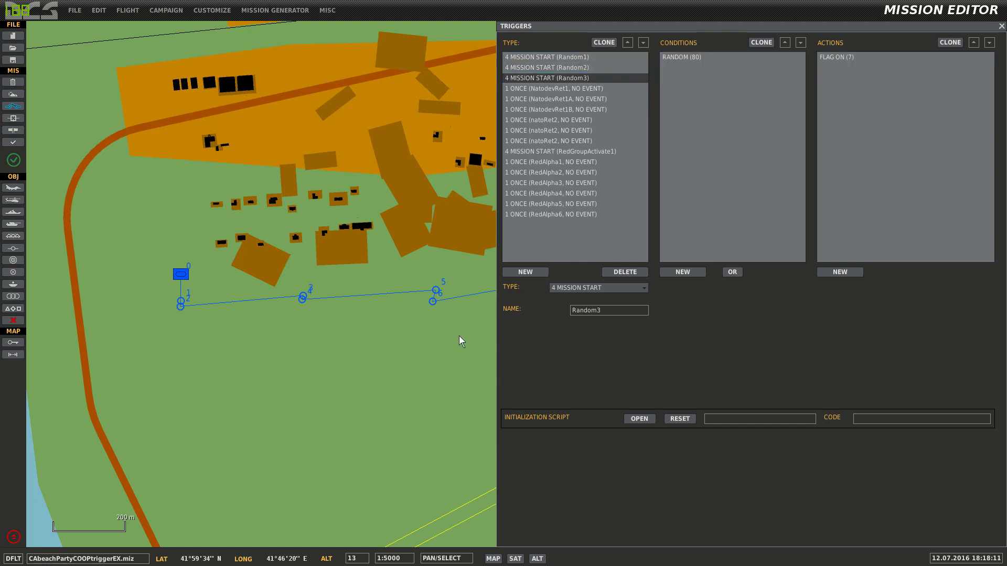
click(445, 338)
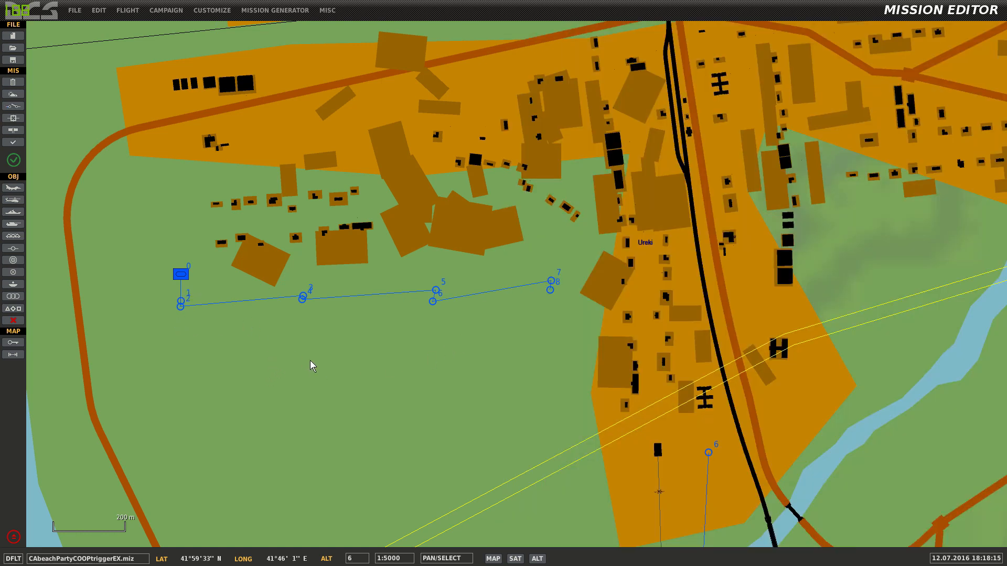
Step: Examine the Urek-unitAlpha1 waypoint route west of Ureki and the surrounding terrain and groups
drag(470, 344, 406, 330)
scroll(386, 355, down, 1)
drag(323, 417, 441, 382)
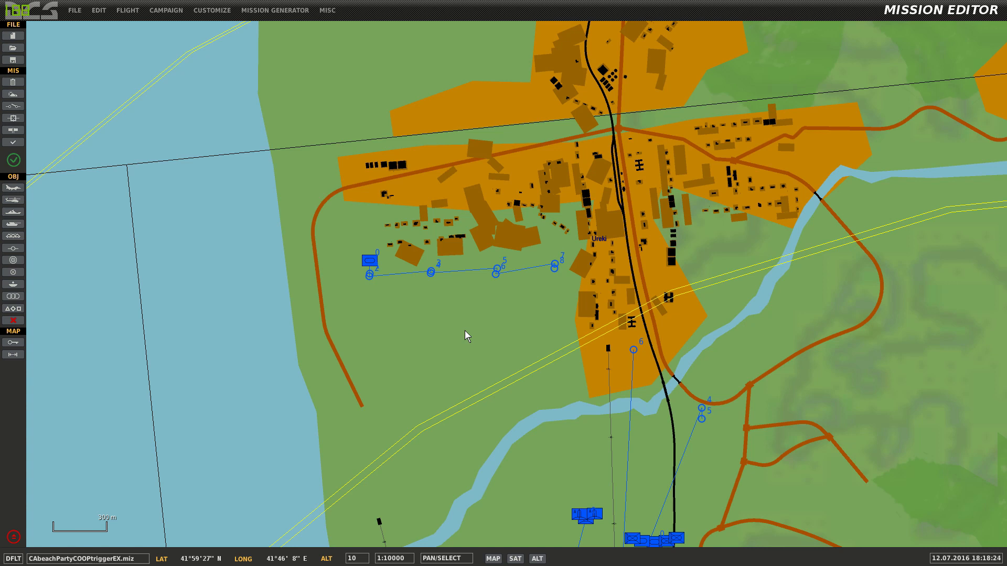
scroll(375, 278, up, 1)
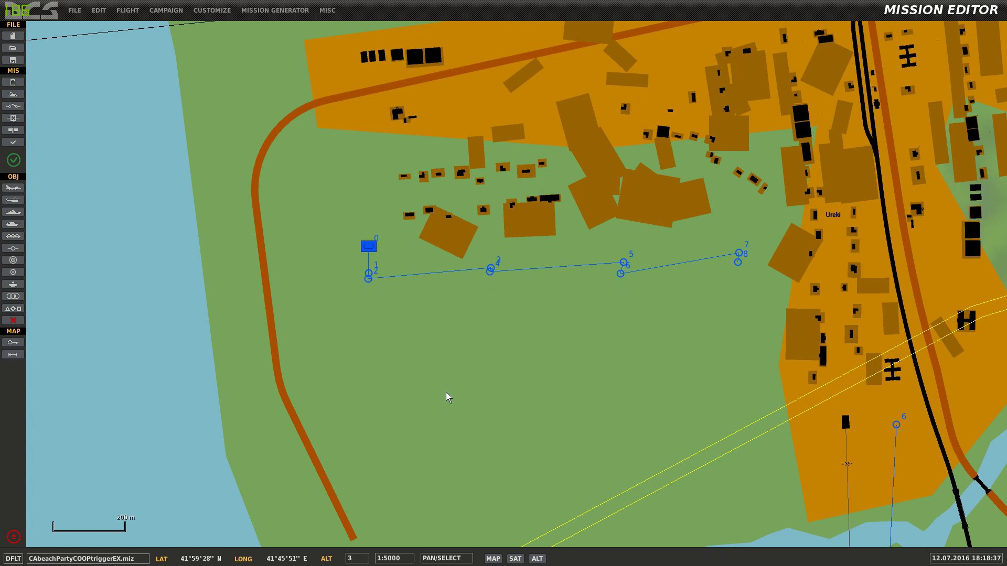
drag(661, 325, 514, 341)
scroll(503, 344, down, 1)
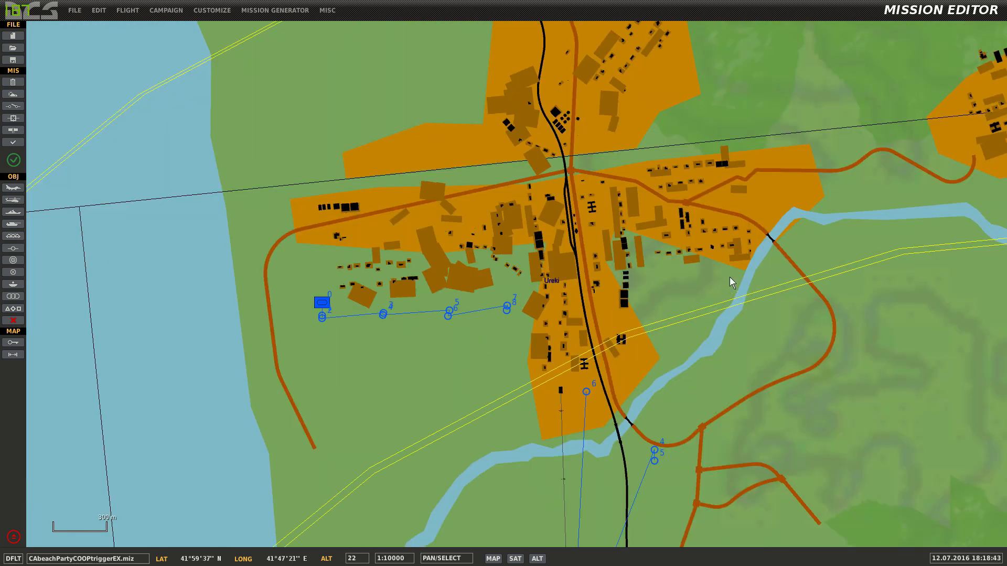
scroll(470, 342, down, 2)
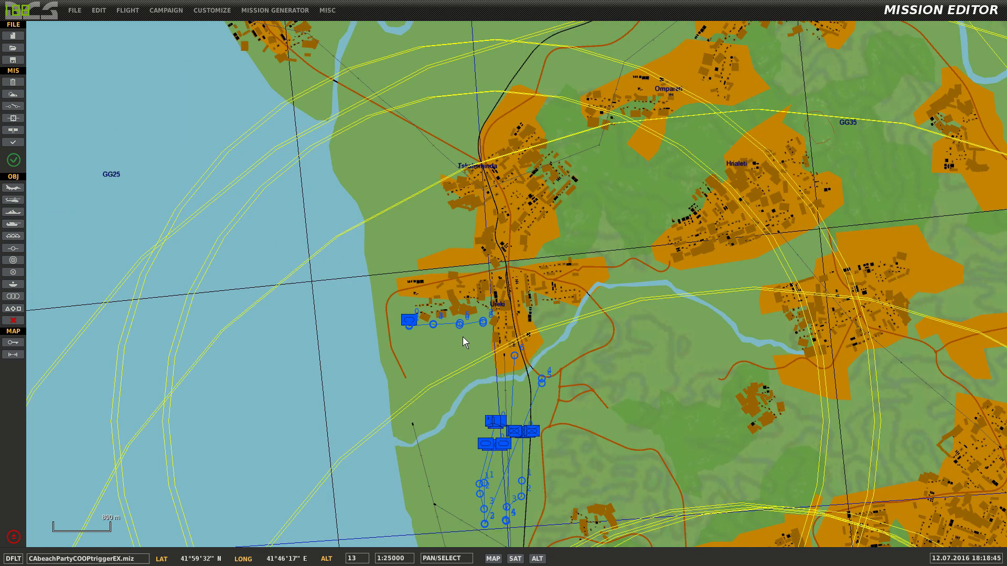
scroll(463, 336, up, 5)
scroll(448, 346, down, 1)
drag(282, 348, 537, 366)
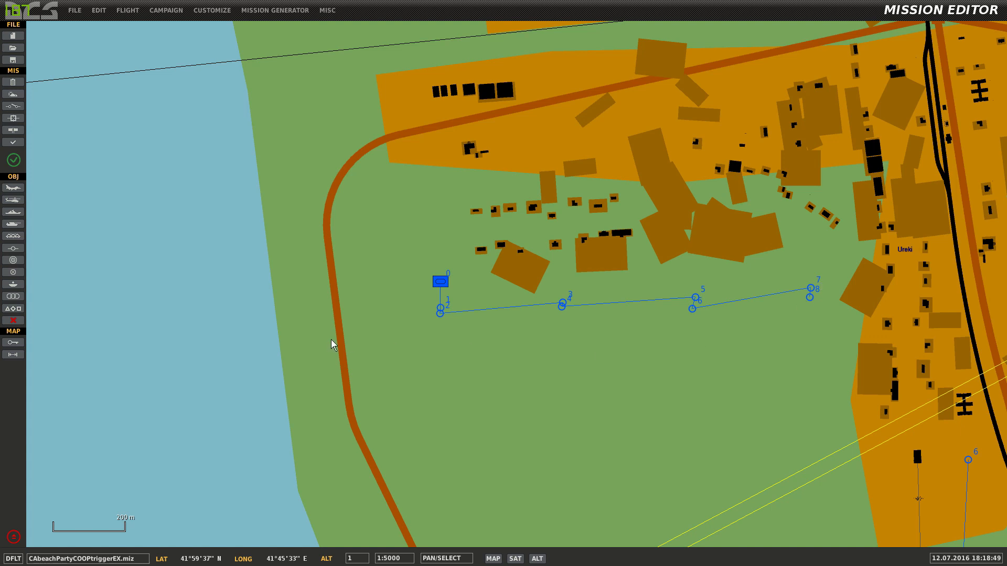
drag(764, 332, 476, 301)
scroll(476, 301, down, 1)
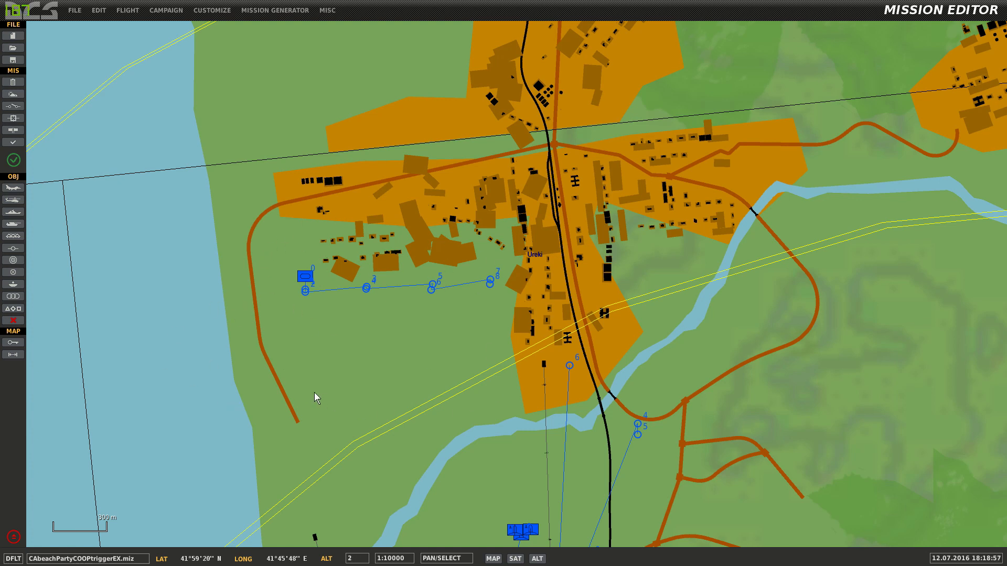
Step: Filter the group list to the Blue coalition and unhide Urek-unitAlpha1-1 and Urek-unitAlpha2 on the map
click(12, 310)
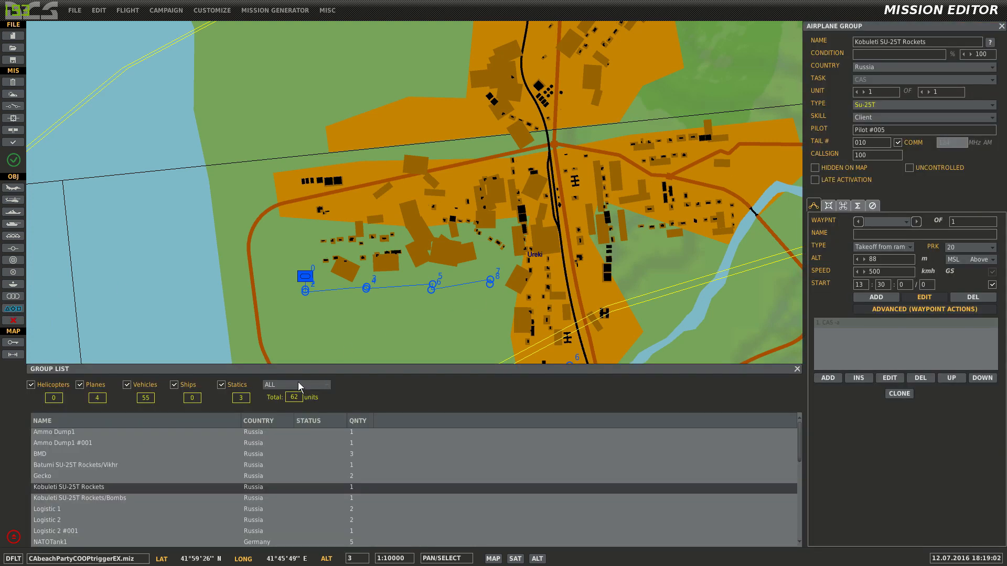
click(325, 384)
click(292, 417)
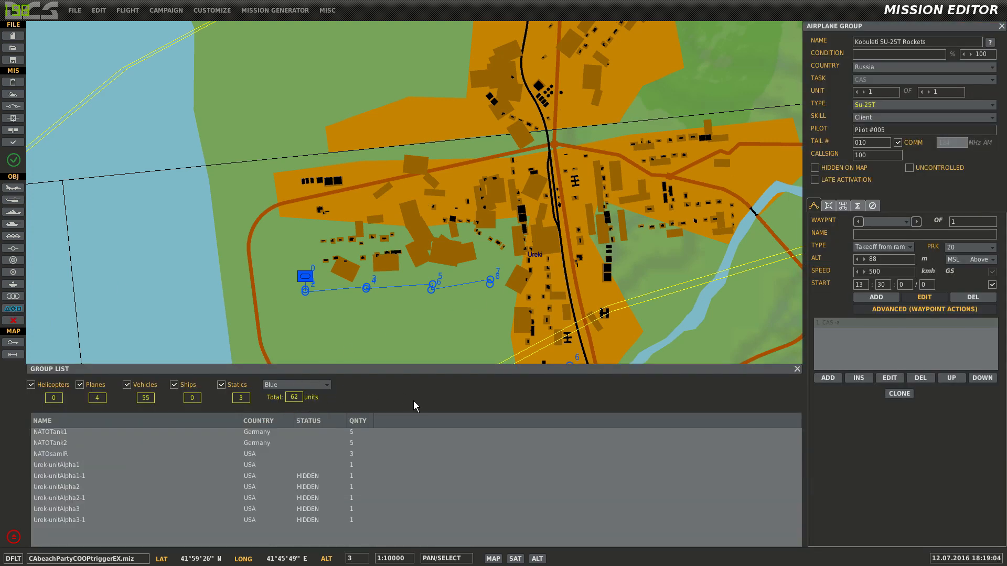
click(310, 476)
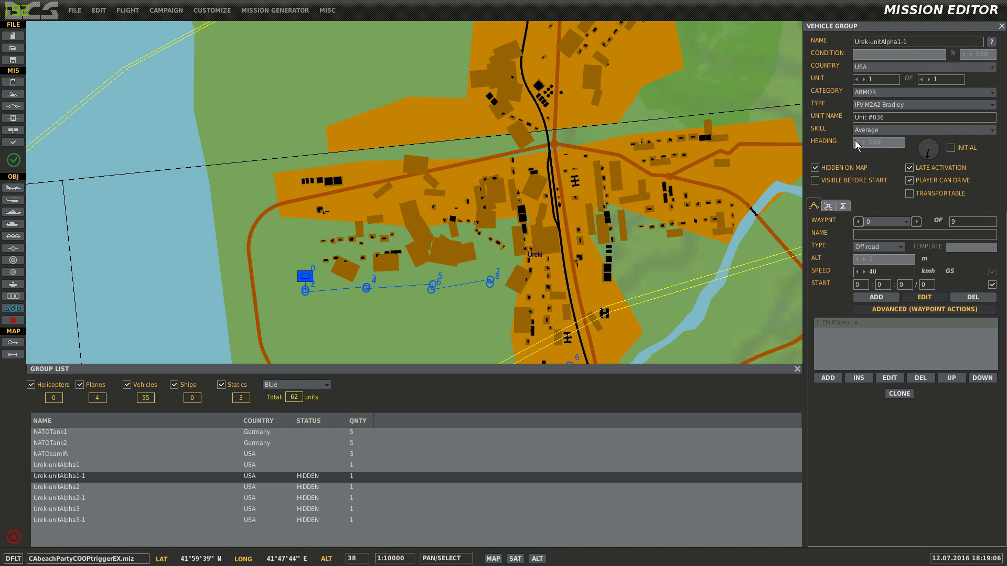
click(845, 168)
click(322, 488)
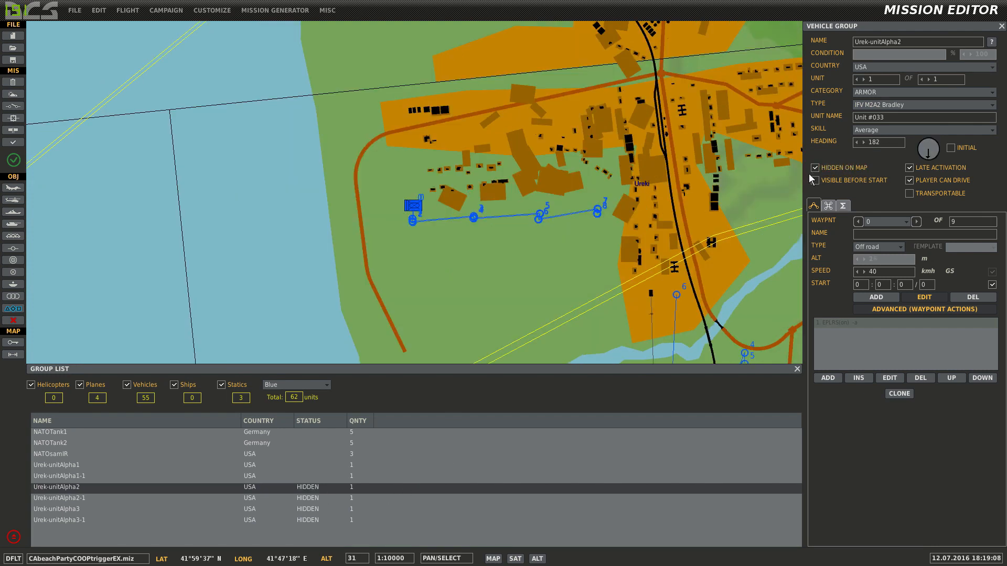
click(814, 168)
Step: Unhide the Urek-unitAlpha2-1, Urek-unitAlpha3 and Urek-unitAlpha3-1 groups on the map and close the group list
click(319, 498)
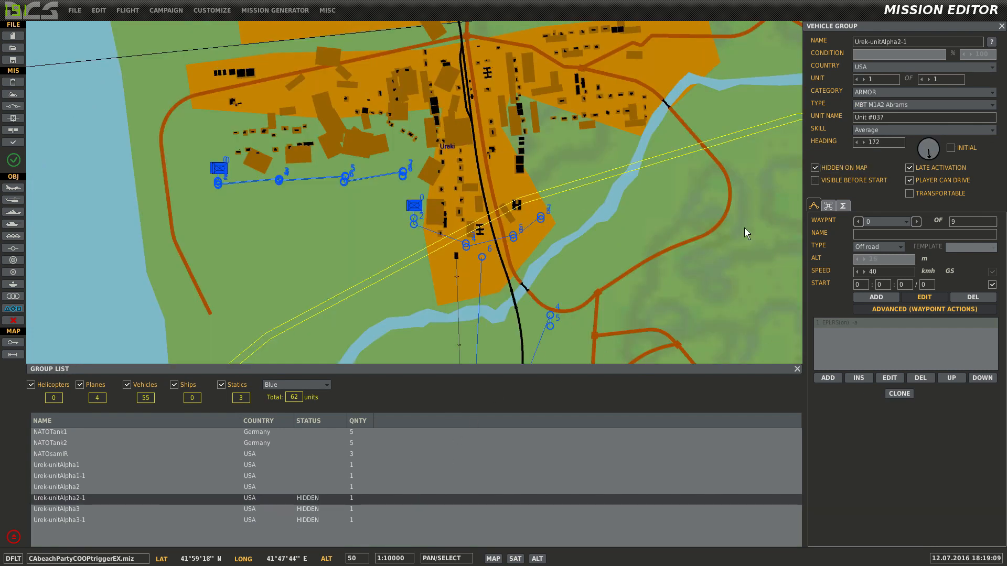
click(814, 167)
click(362, 509)
click(815, 168)
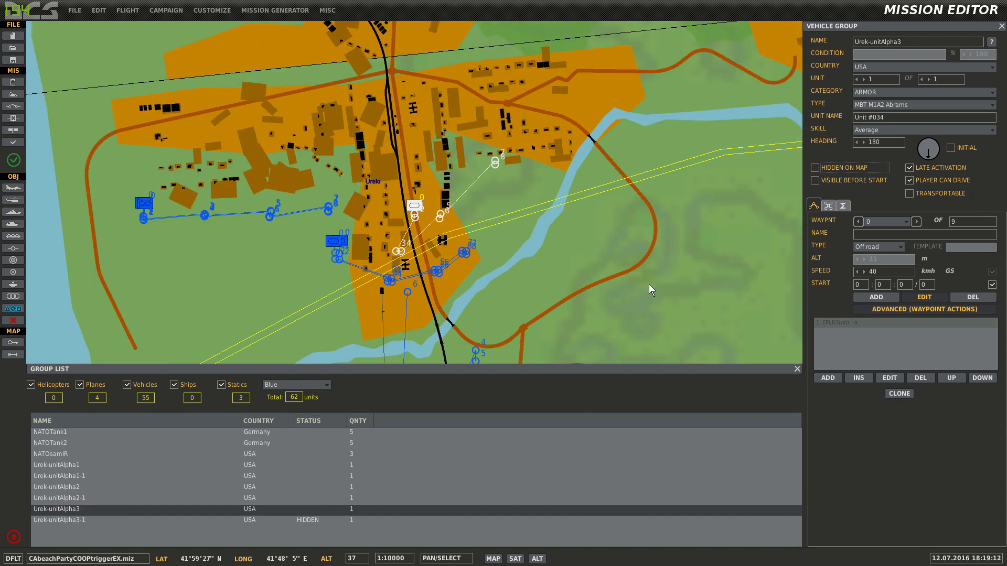
click(343, 520)
click(814, 168)
click(508, 289)
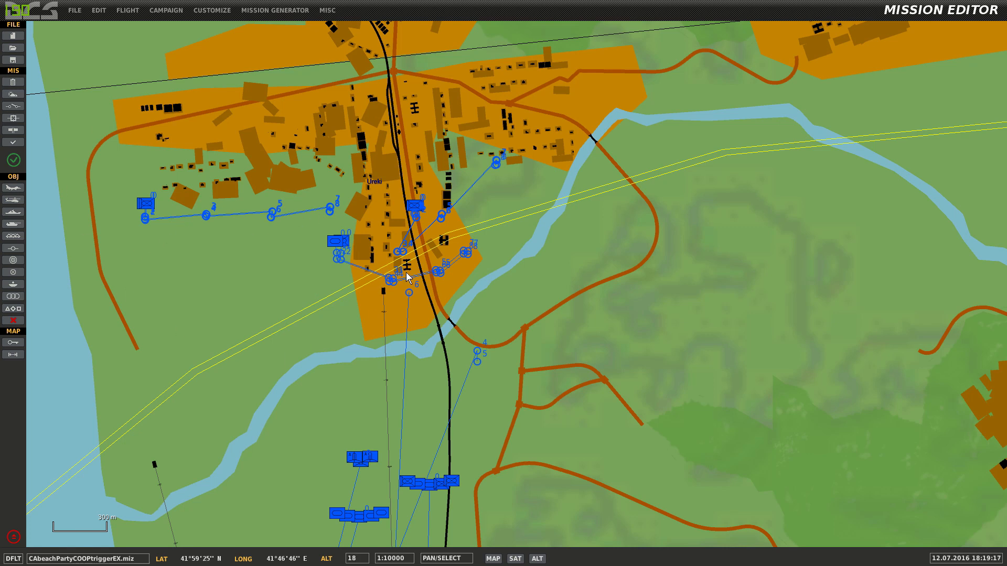
Step: Select the Urek-unitAlpha1 group and compare its route with the other Urek-unit groups' routes around Ureki
click(134, 204)
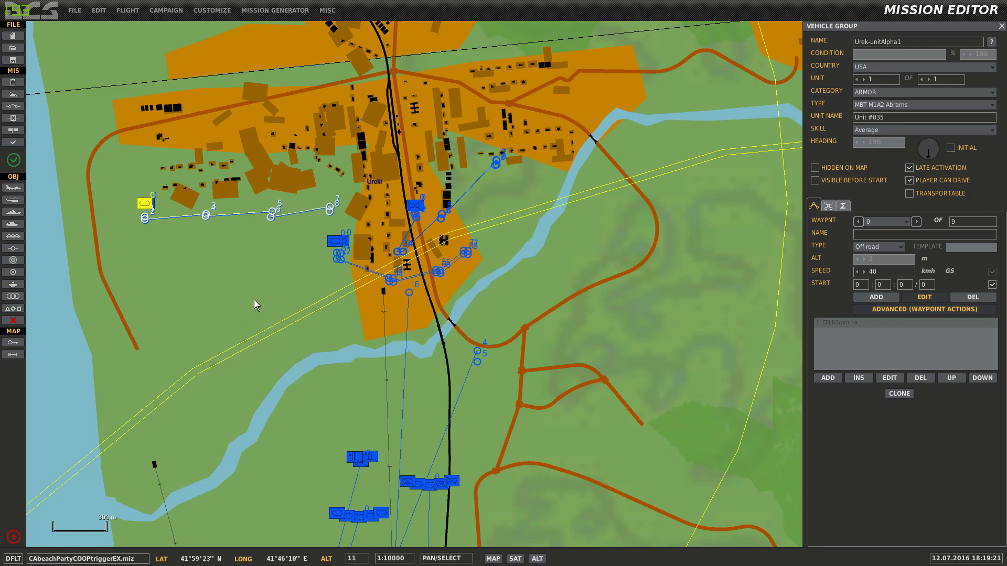
right_drag(253, 300, 352, 354)
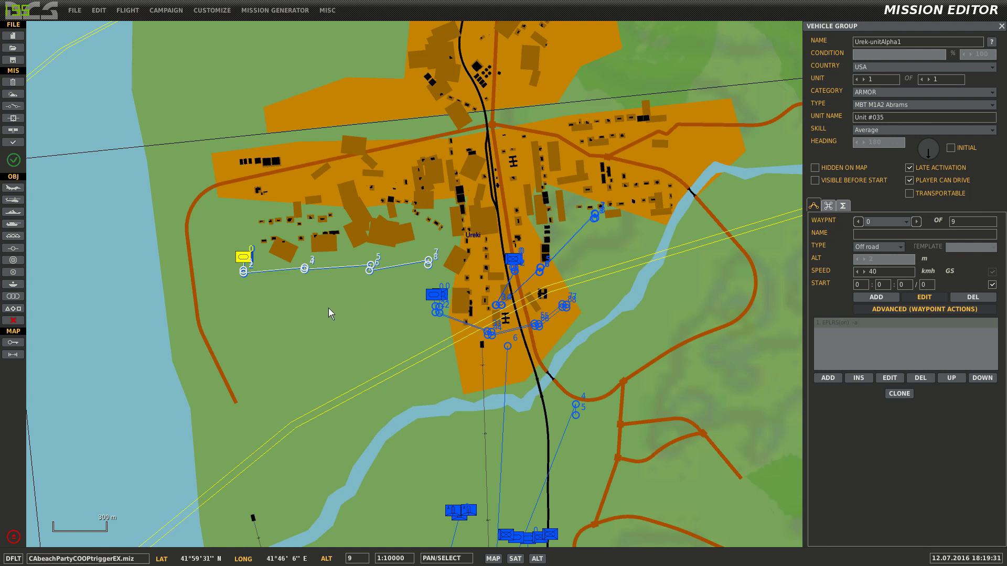
drag(328, 308, 384, 313)
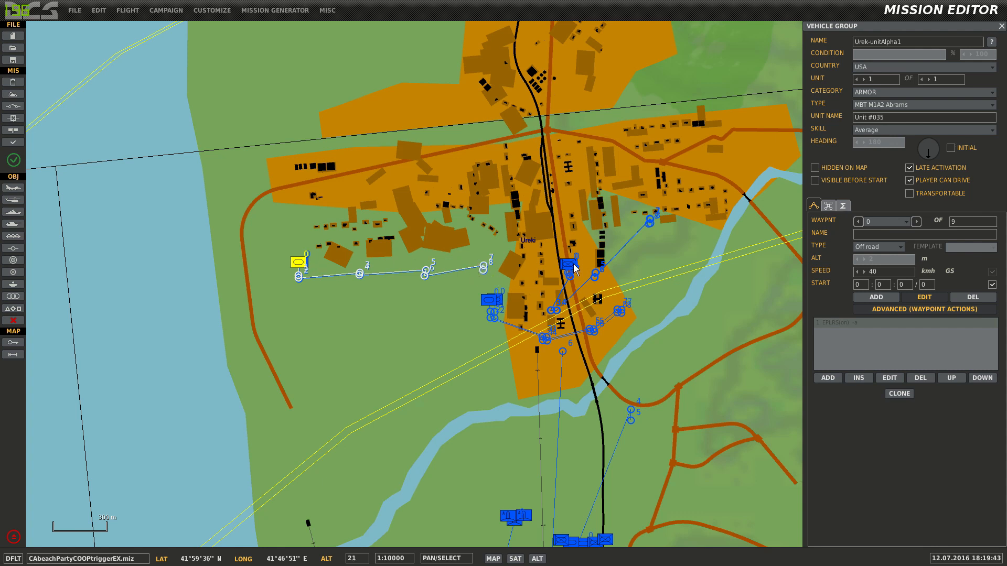
drag(393, 317, 388, 359)
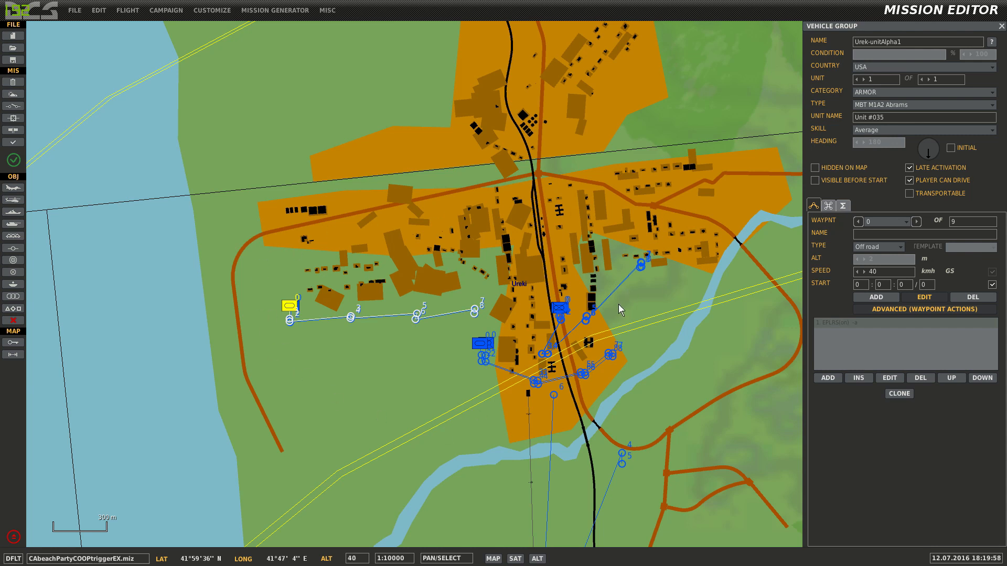
drag(392, 346, 377, 275)
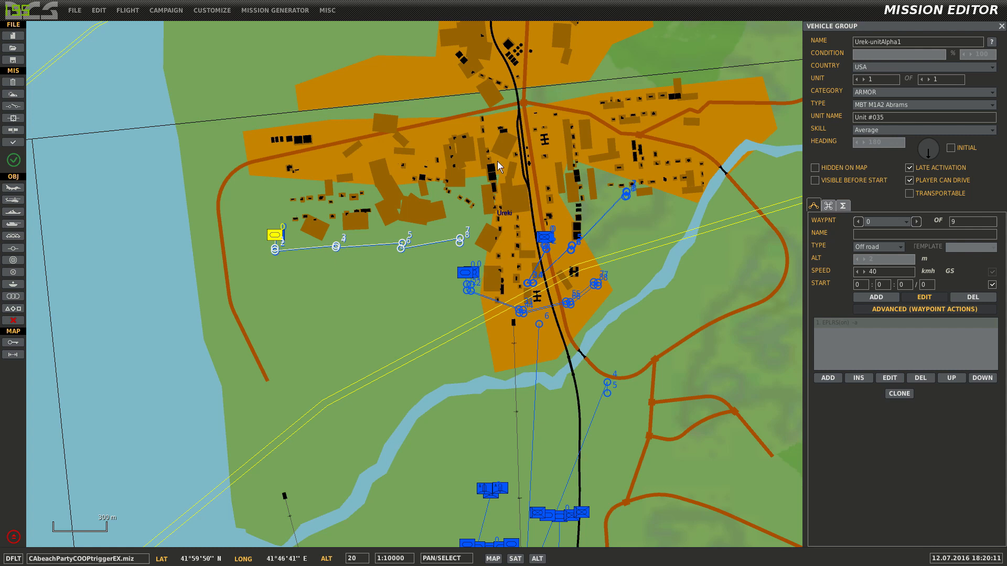
Step: Review the flag number and value limits in the RedGroupActivate1 trigger's random value action
click(13, 106)
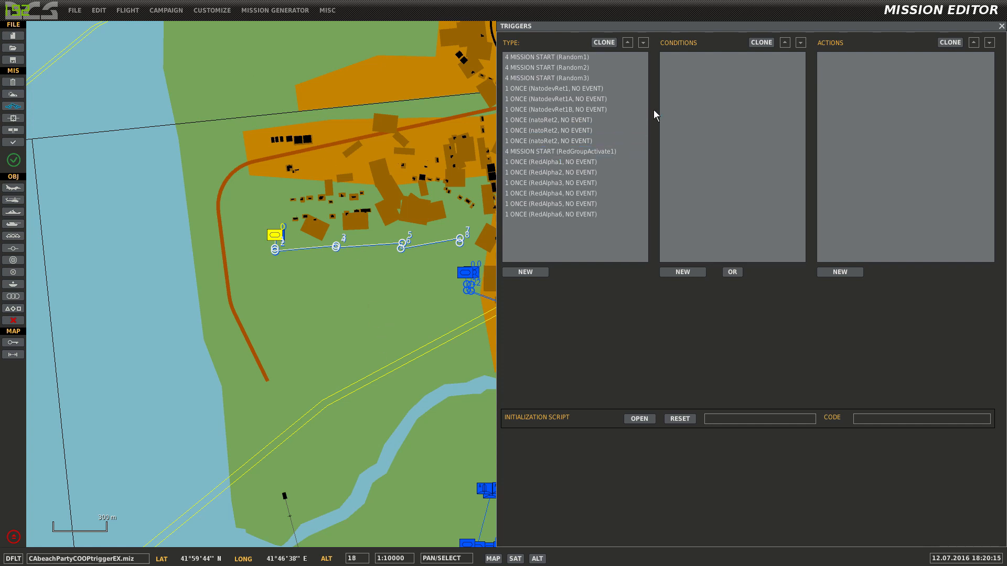
click(624, 152)
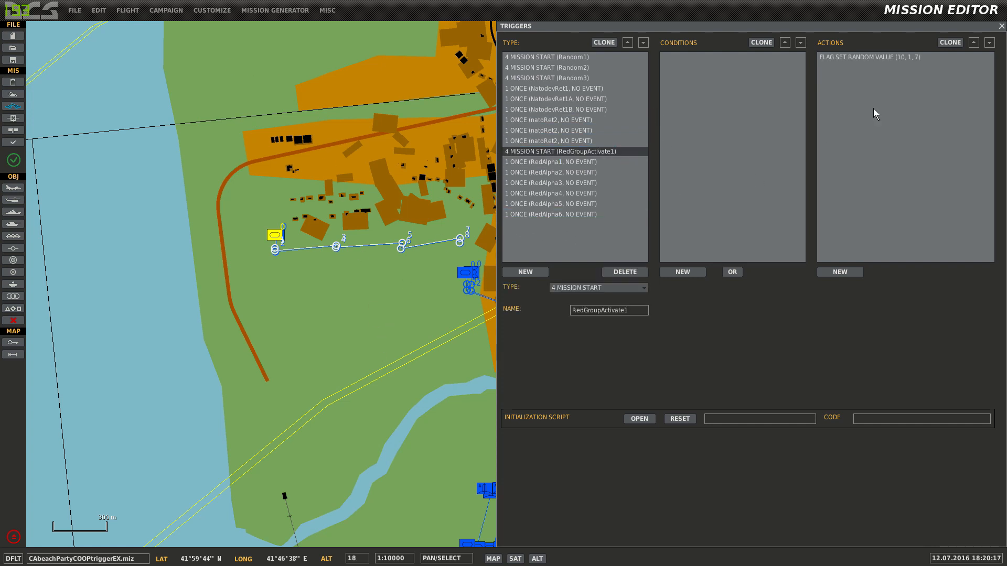
click(845, 56)
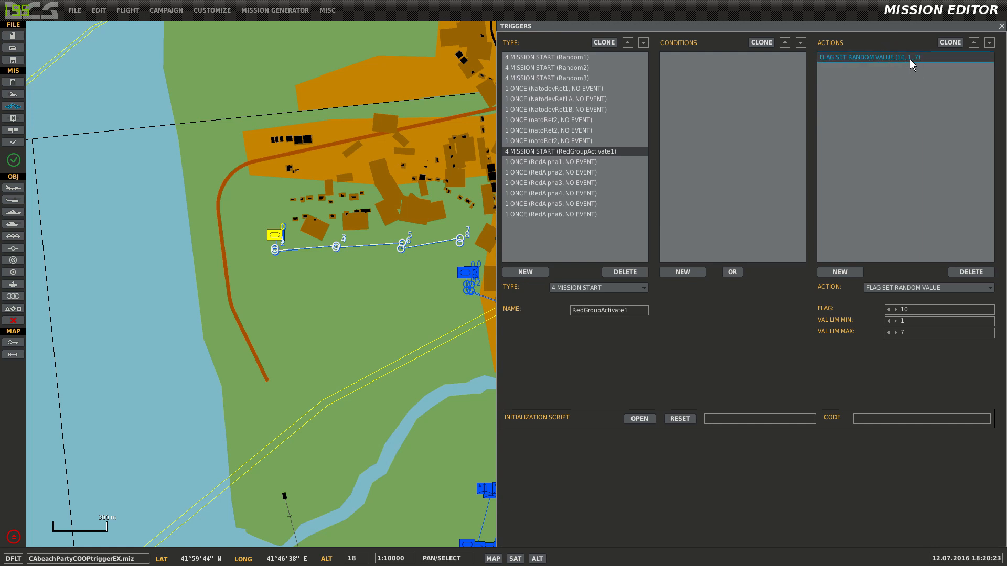
Step: Review the flag conditions and group activation actions of the RedAlpha1 to RedAlpha6 triggers, and return to the Ureki map
click(603, 162)
click(601, 172)
click(599, 183)
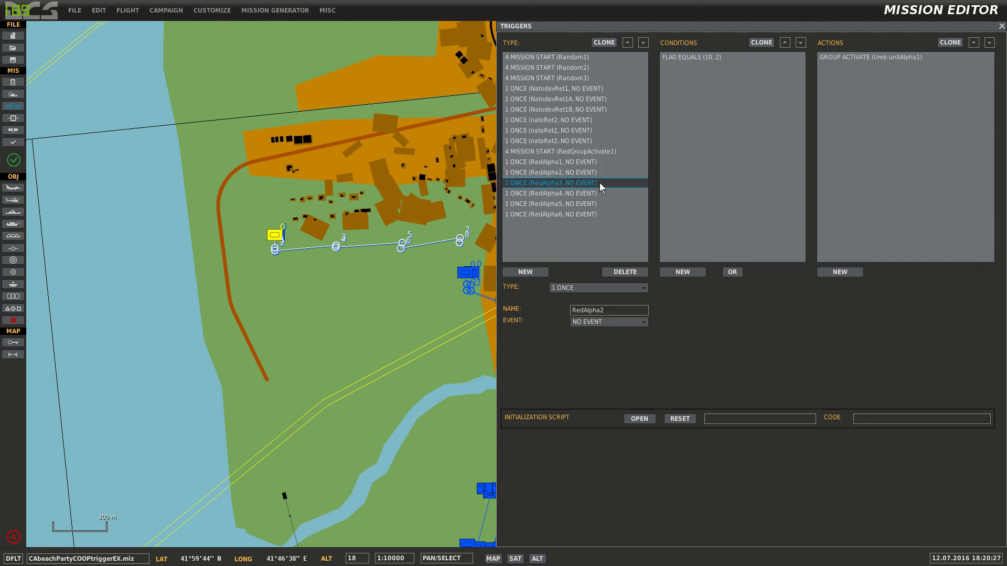
click(598, 192)
click(596, 204)
click(599, 213)
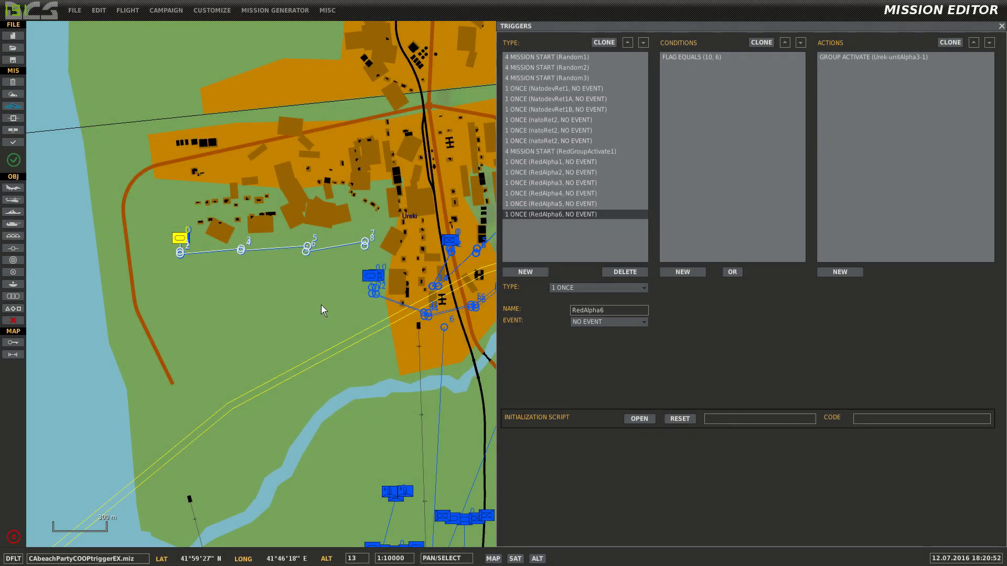
click(321, 304)
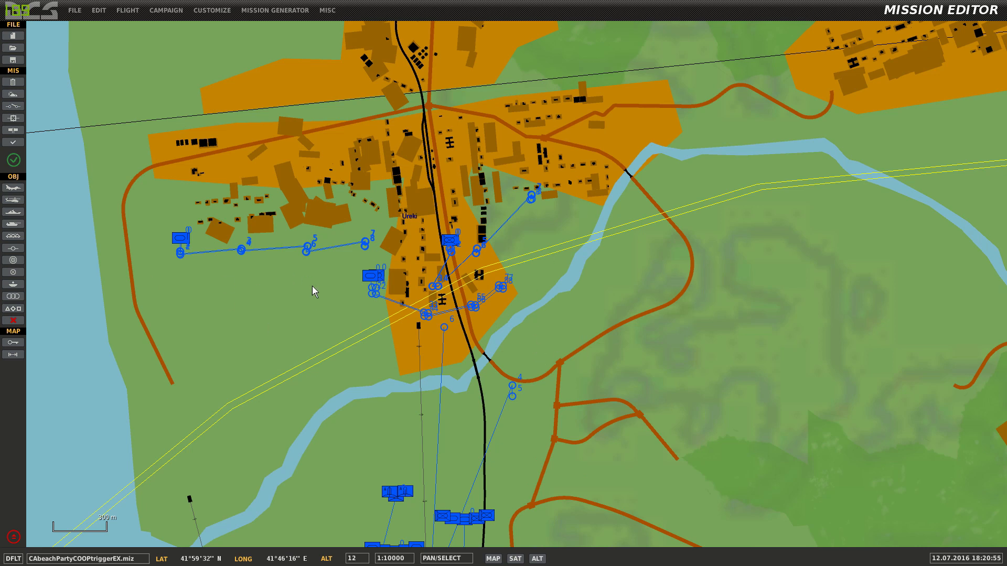
drag(311, 299, 414, 285)
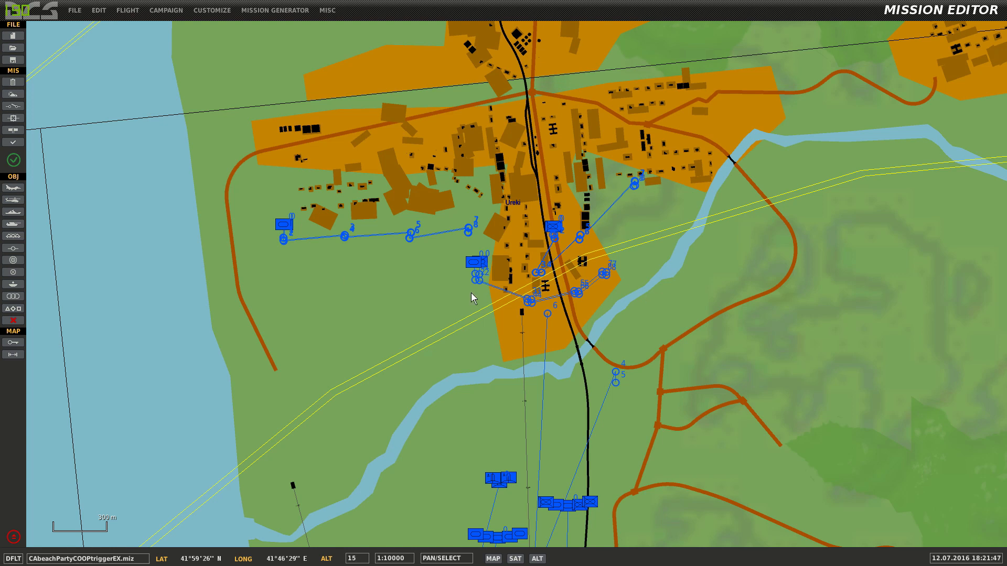
Step: Survey the unit groups and routes around Ureki and the surrounding towns and coastline on the map
click(13, 106)
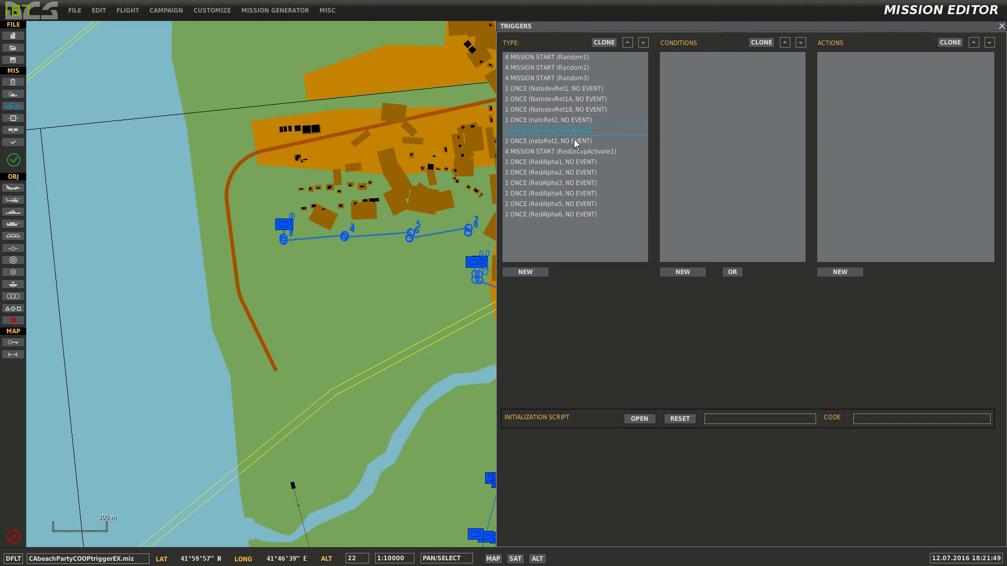
click(423, 284)
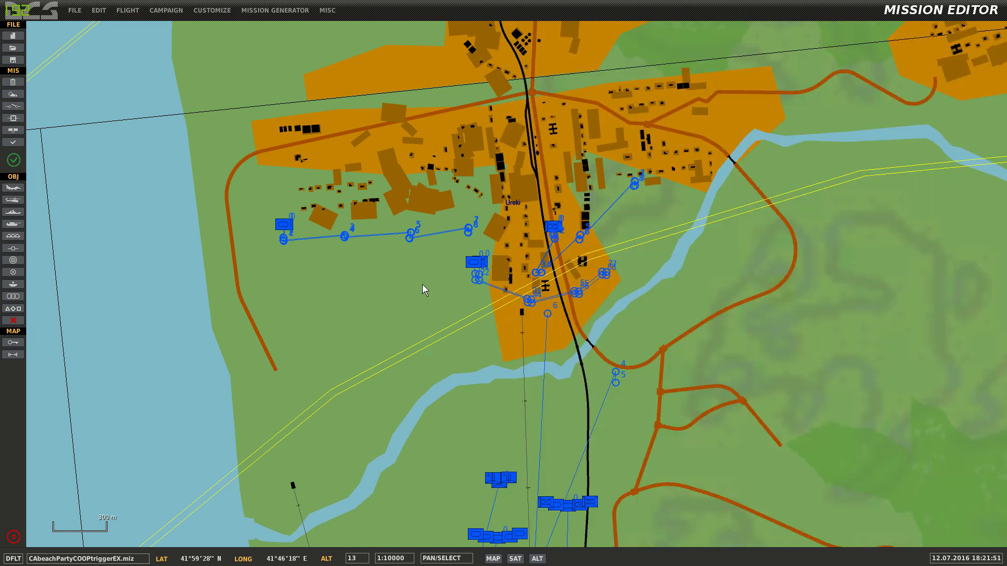
drag(584, 158, 465, 184)
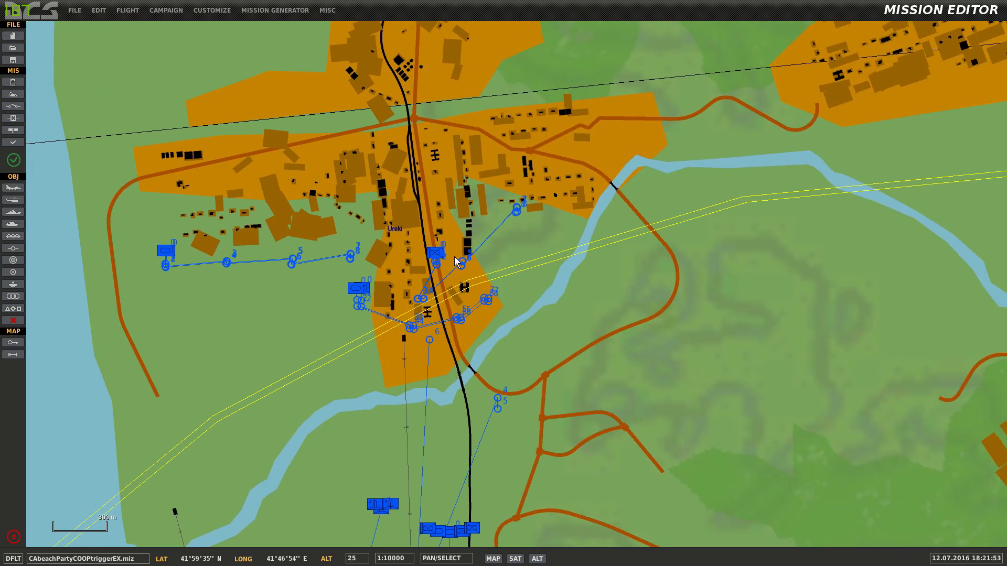
scroll(454, 257, down, 3)
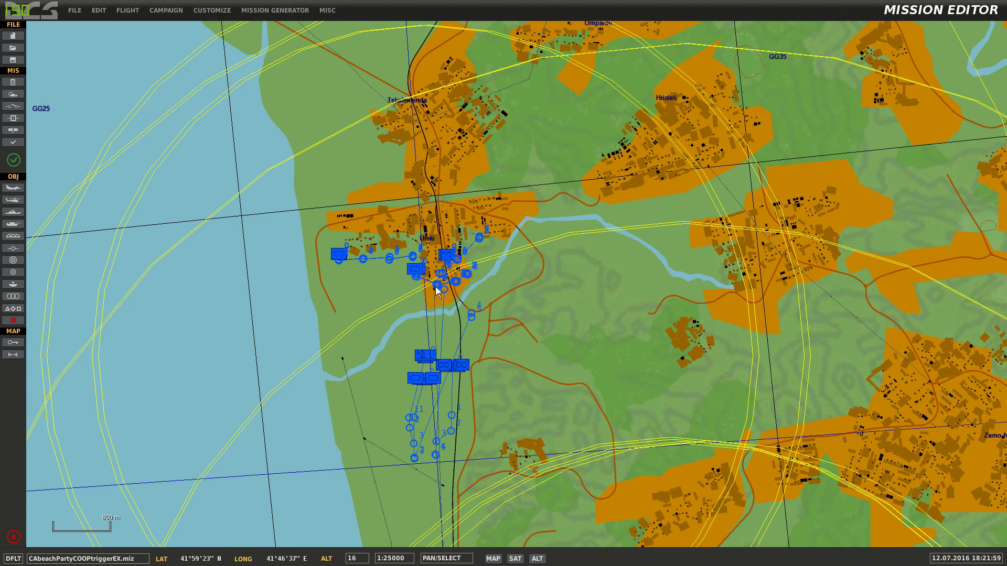
drag(507, 177, 492, 315)
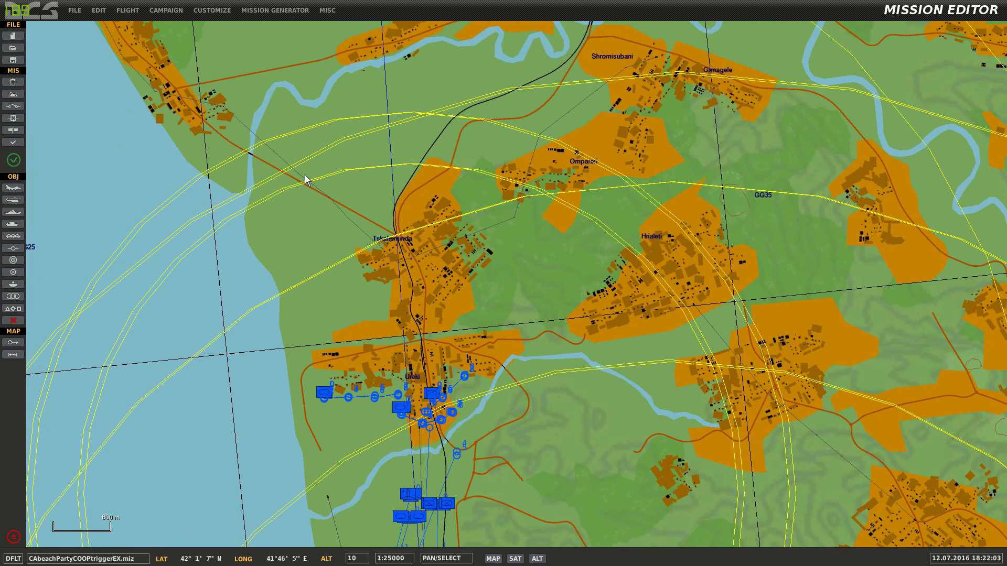
drag(461, 479, 640, 323)
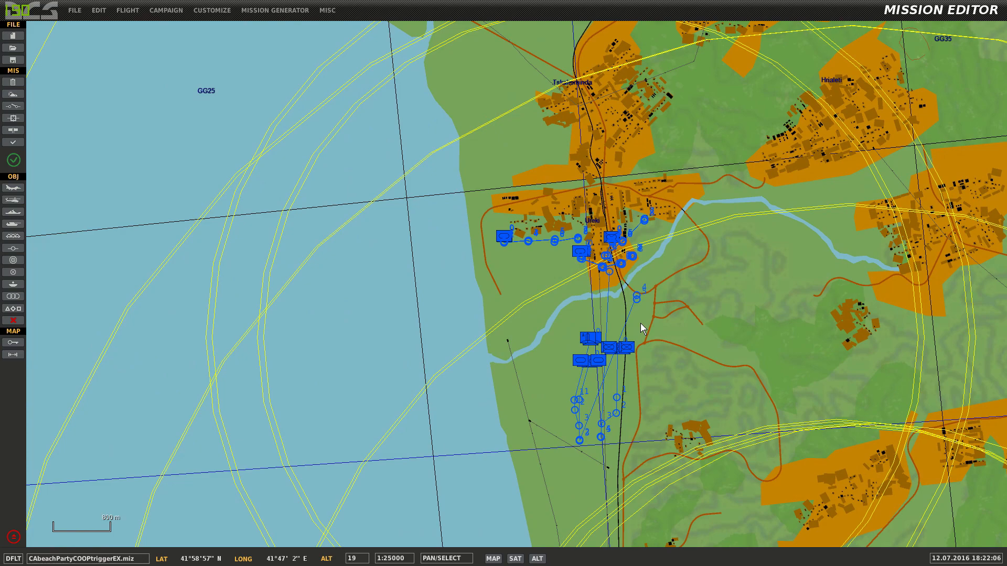
scroll(663, 308, up, 2)
scroll(651, 313, down, 1)
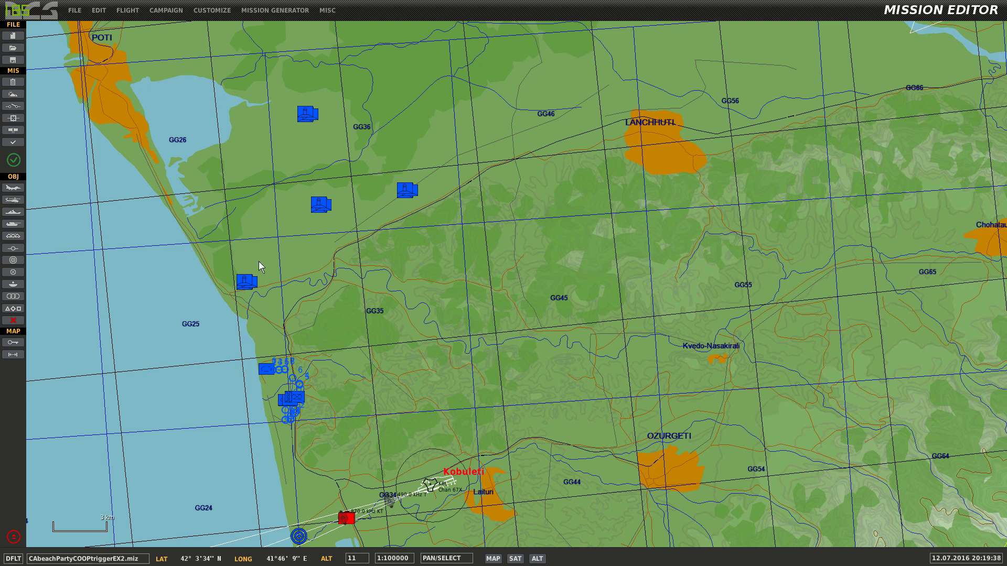
Step: Inspect the settings of the four NATO Hawk SAM groups placed between Ureki and Poti, including NATOsamHAWK3 and NATOsamHAWK4
click(245, 286)
click(321, 205)
click(407, 190)
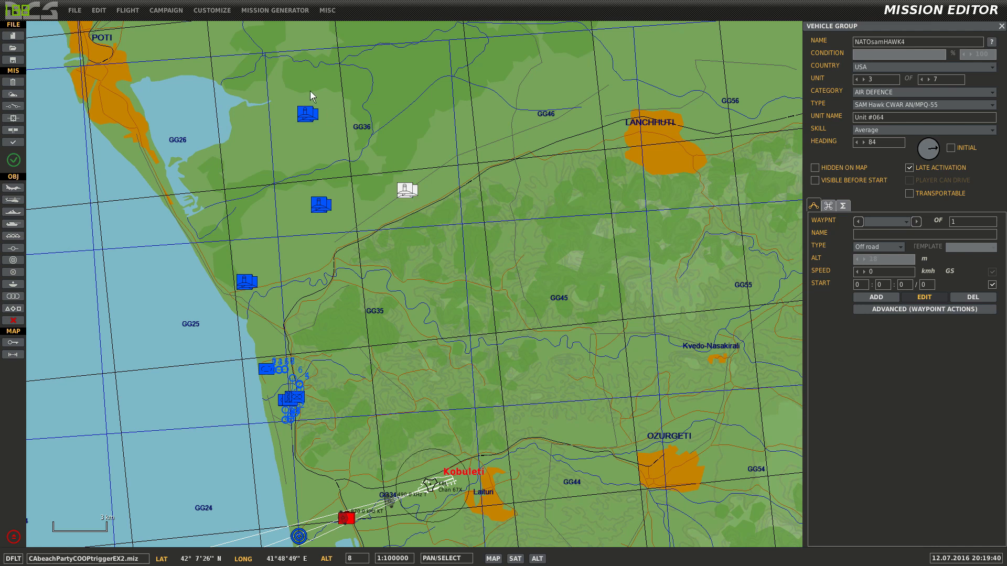
click(306, 113)
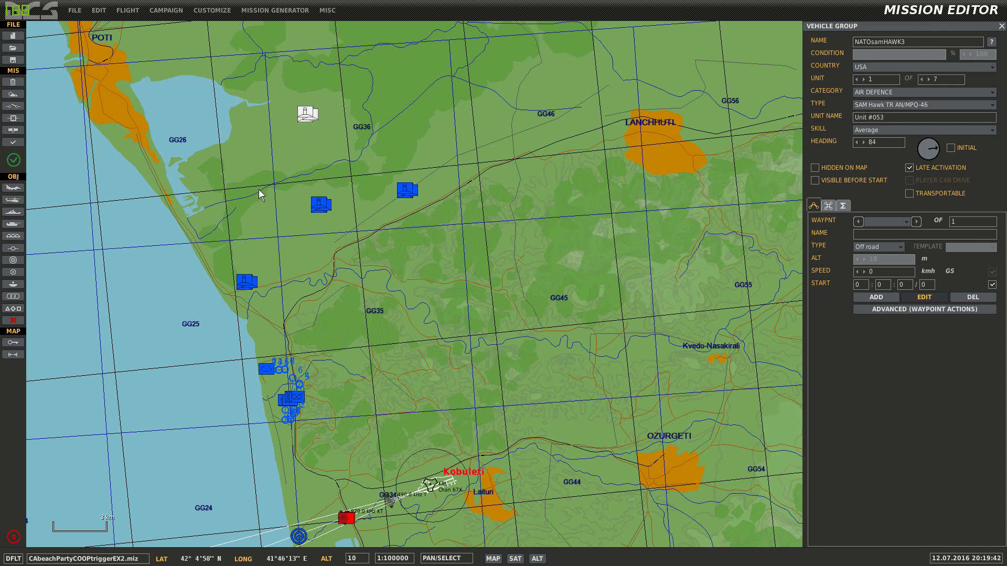
Step: Review the SamHawkACTIV trigger and the flag conditions and group actions of Samhawk1 to Samhawk4, and return to the map
click(20, 106)
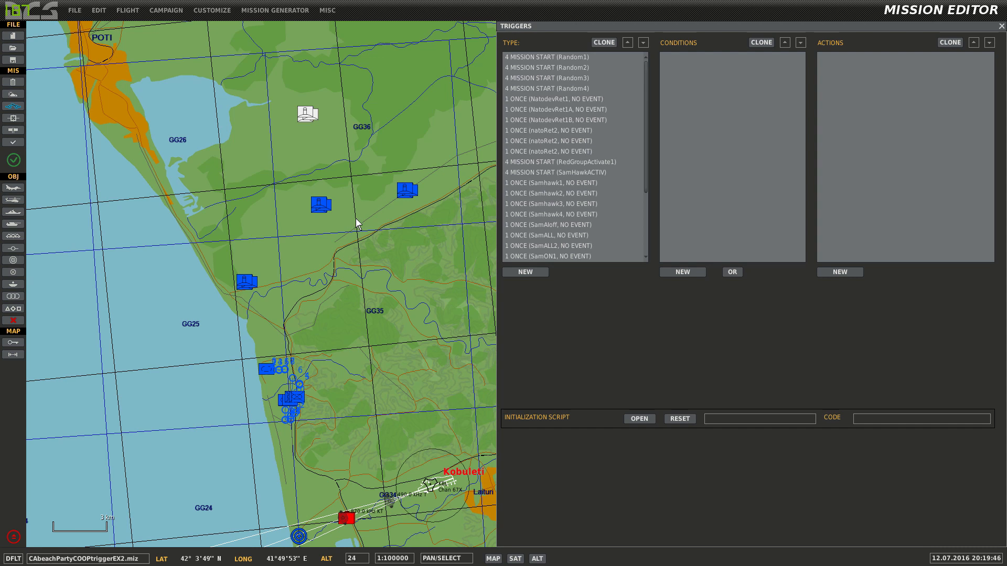
click(622, 169)
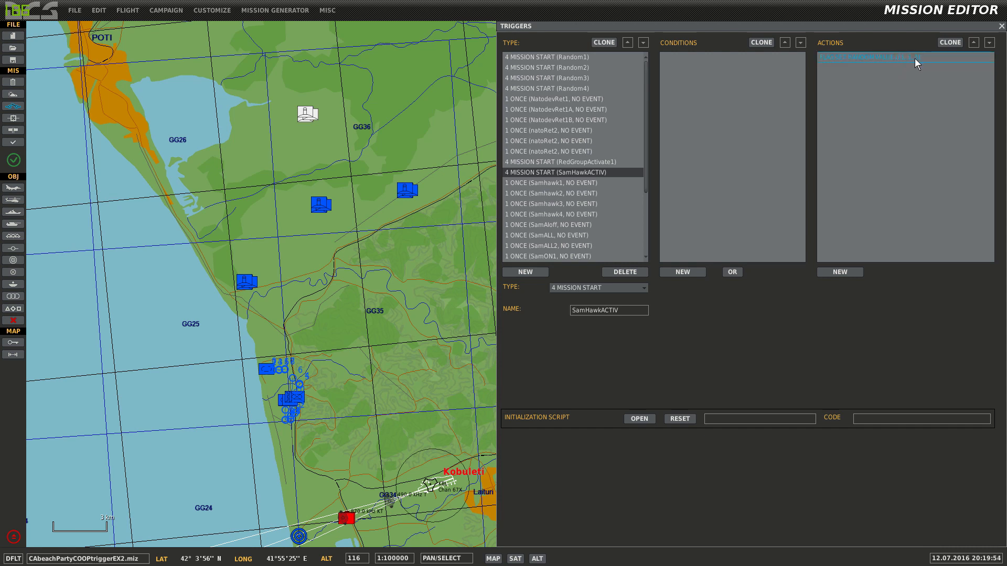
click(609, 183)
click(607, 193)
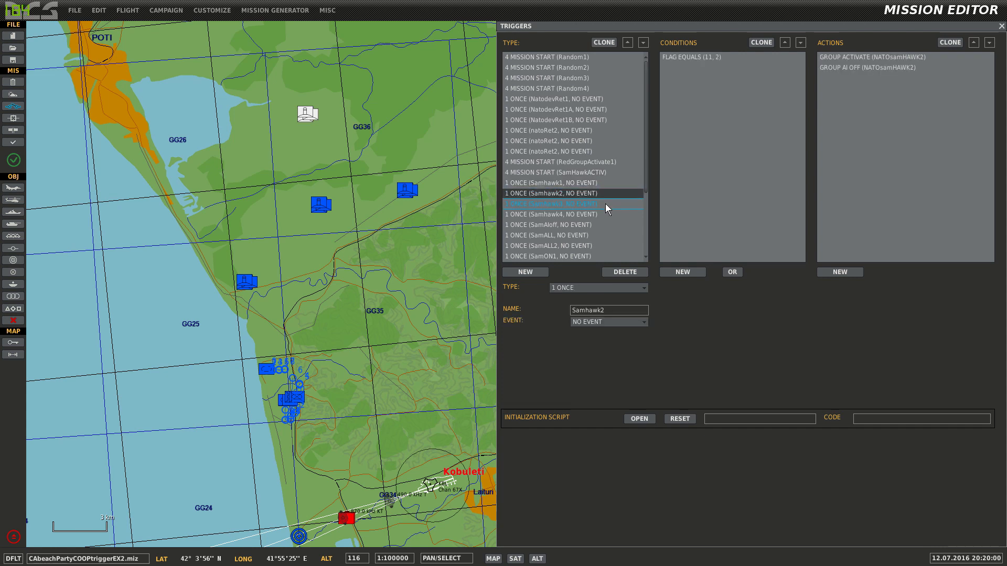
click(605, 203)
click(571, 216)
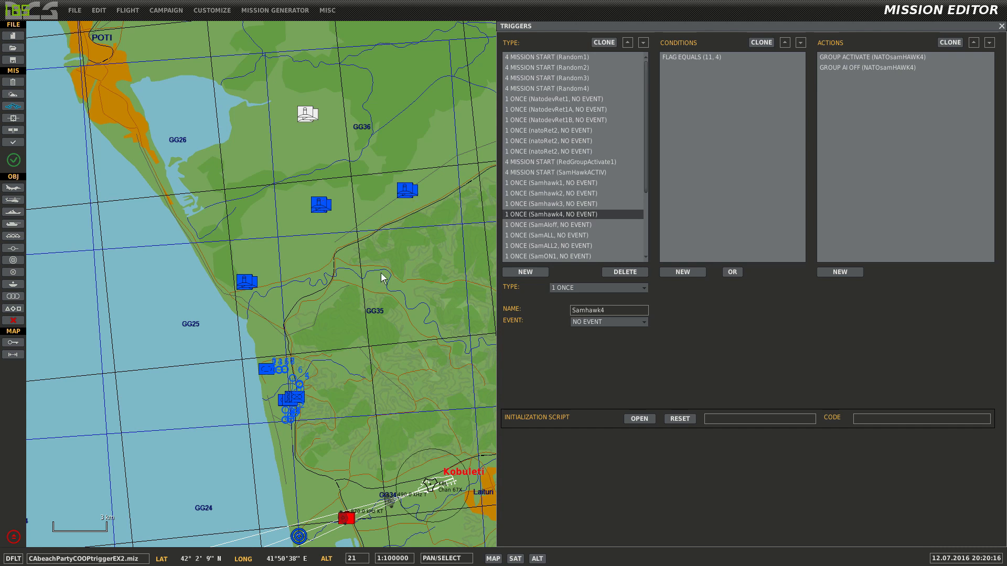
key(Escape)
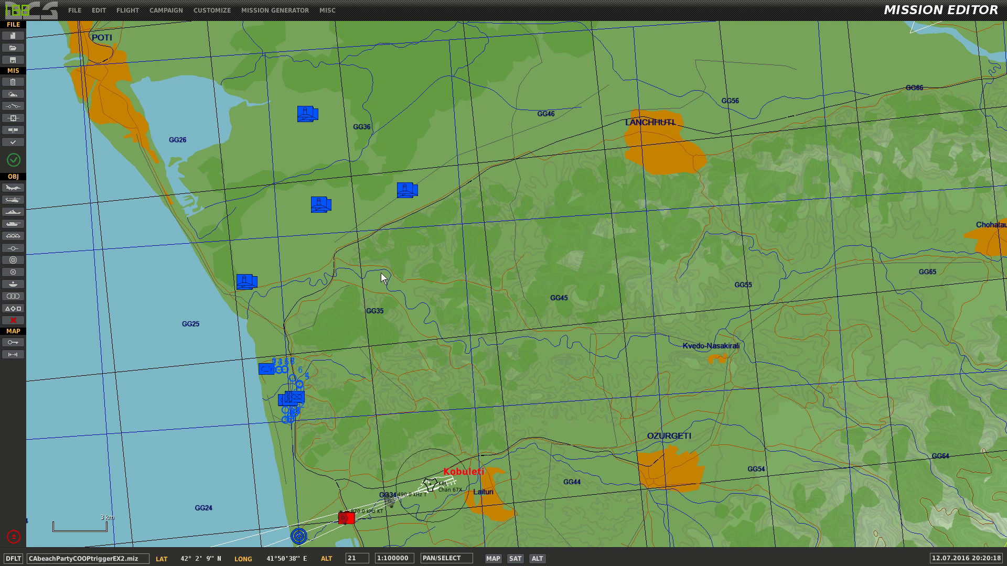
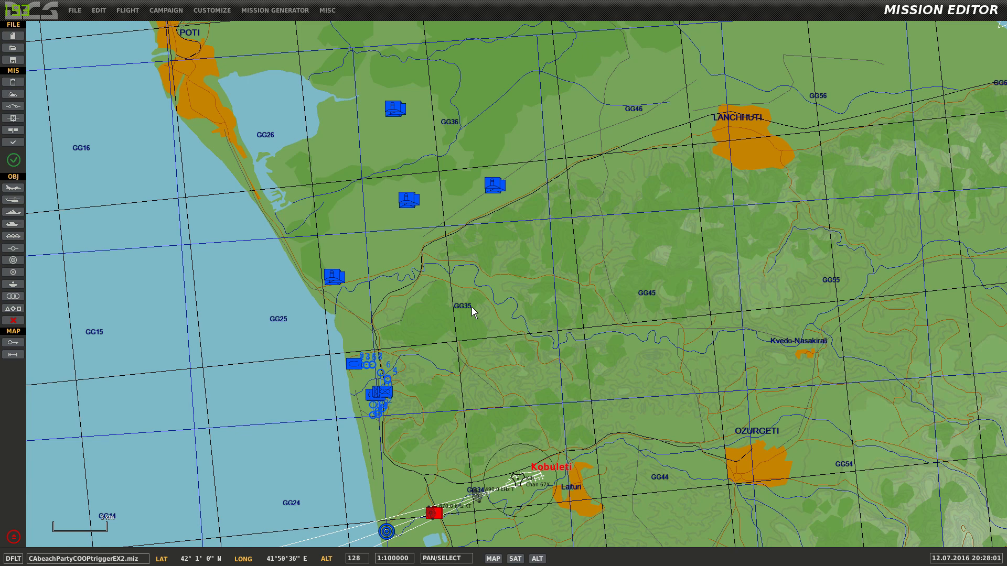
Step: Unhide the SamAI trigger zone around the Hawk SAM sites on the map
click(14, 297)
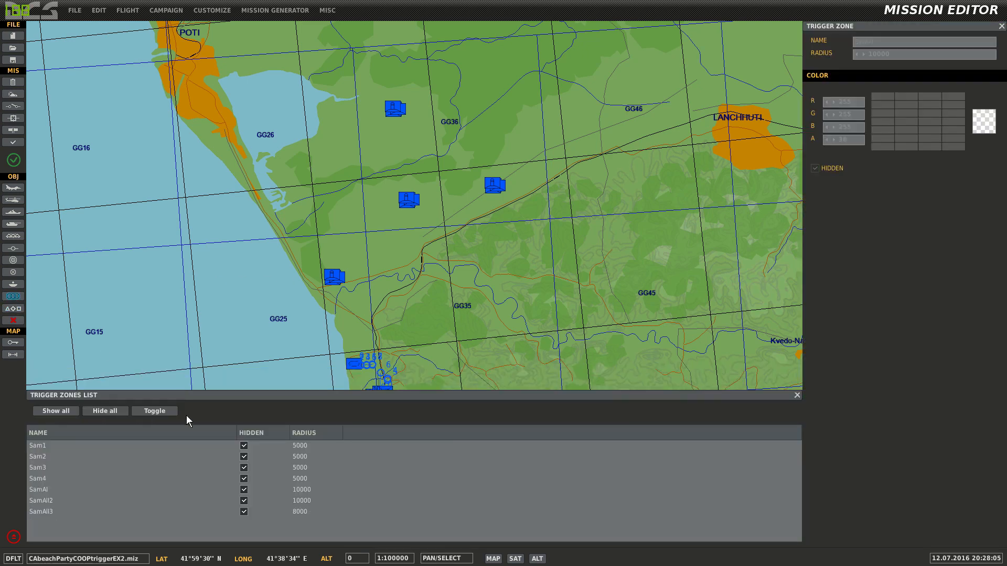
click(189, 491)
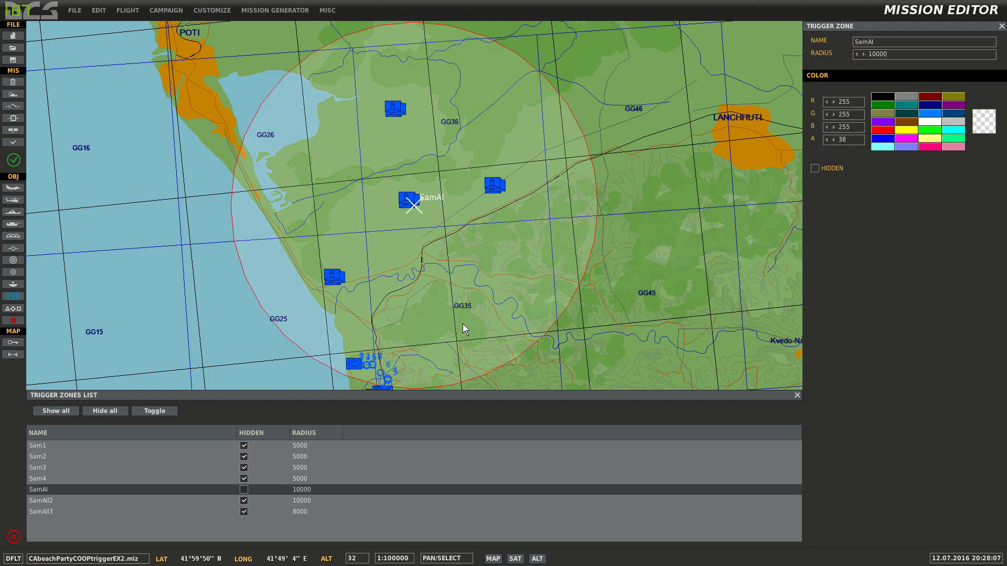
Step: Review the SamAIoff trigger's zone conditions and its Group AI Off actions for the Hawk groups, and return to the map
click(13, 106)
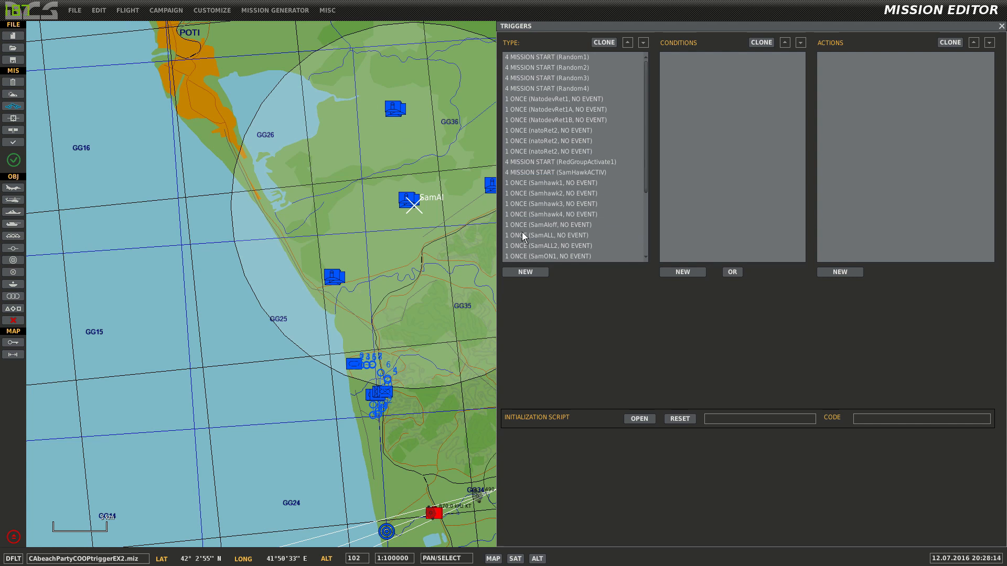
click(593, 224)
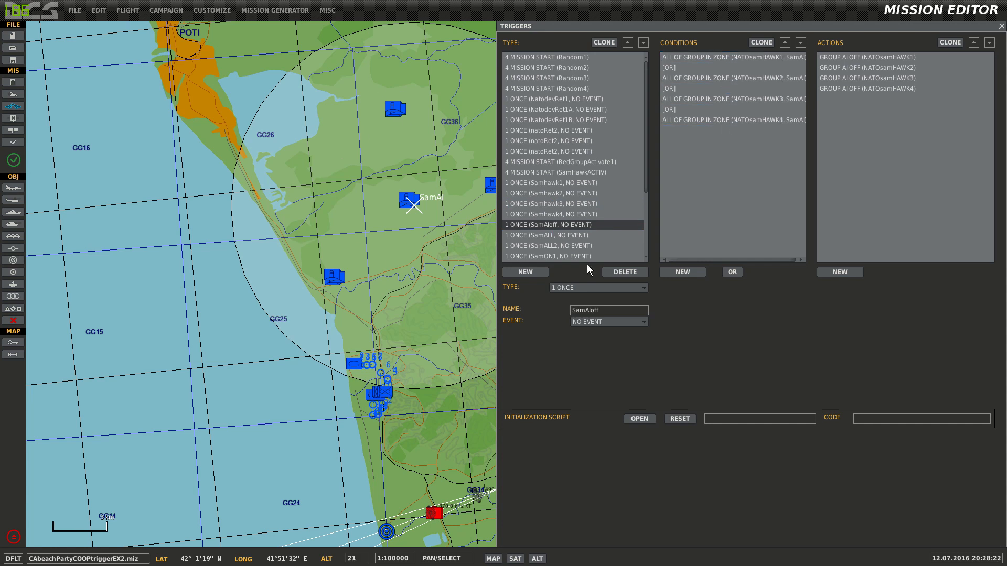
click(894, 67)
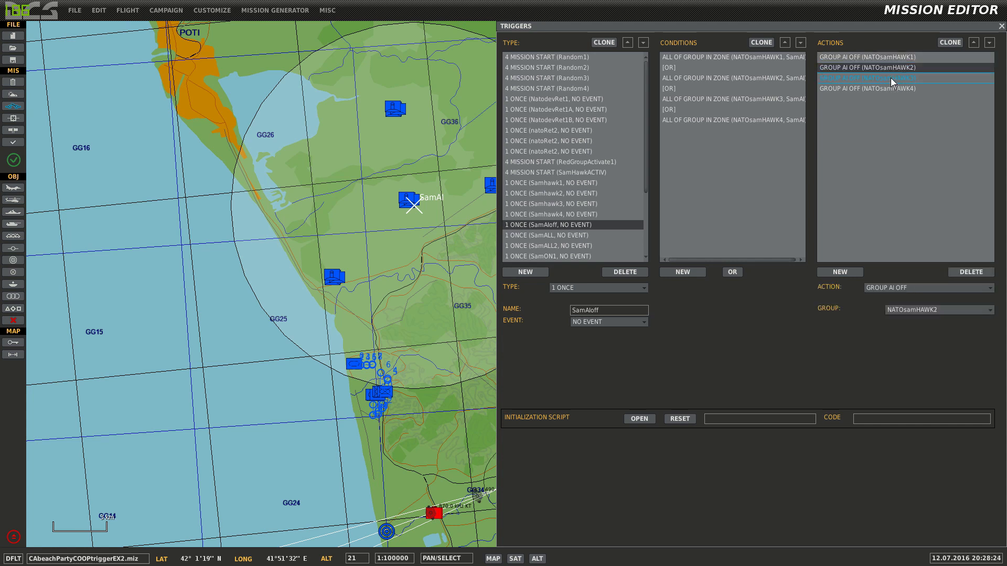
click(892, 88)
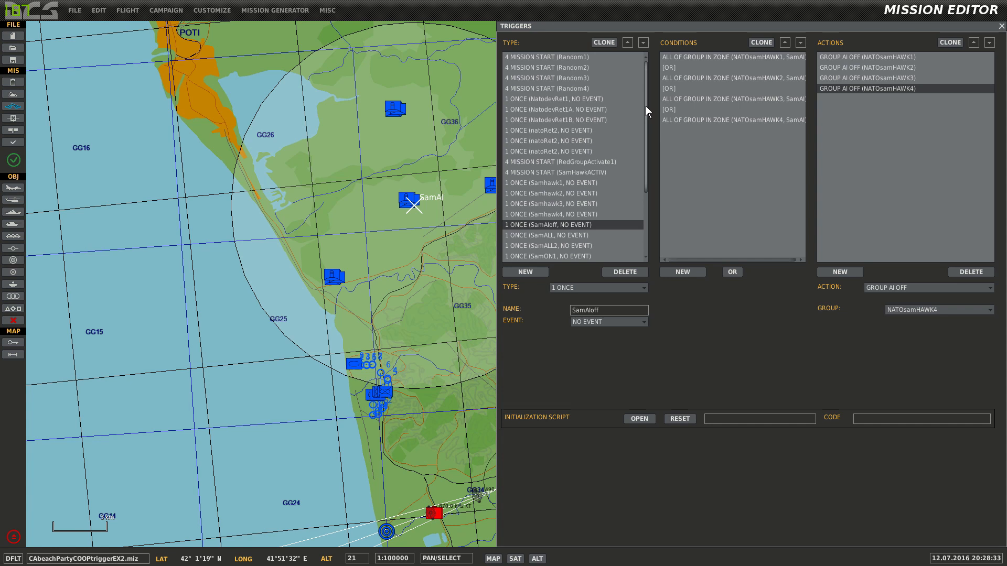
scroll(646, 108, down, 1)
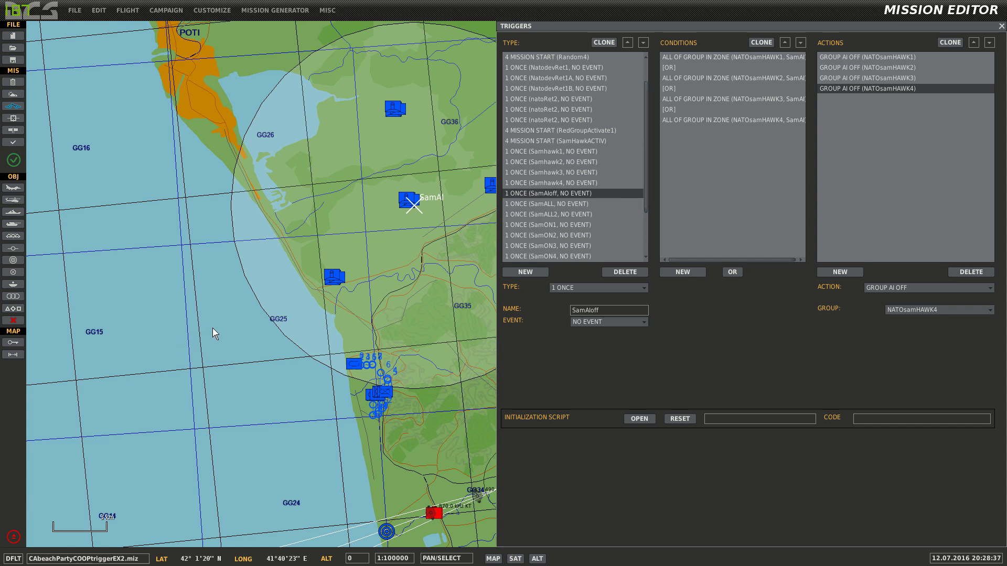
key(Escape)
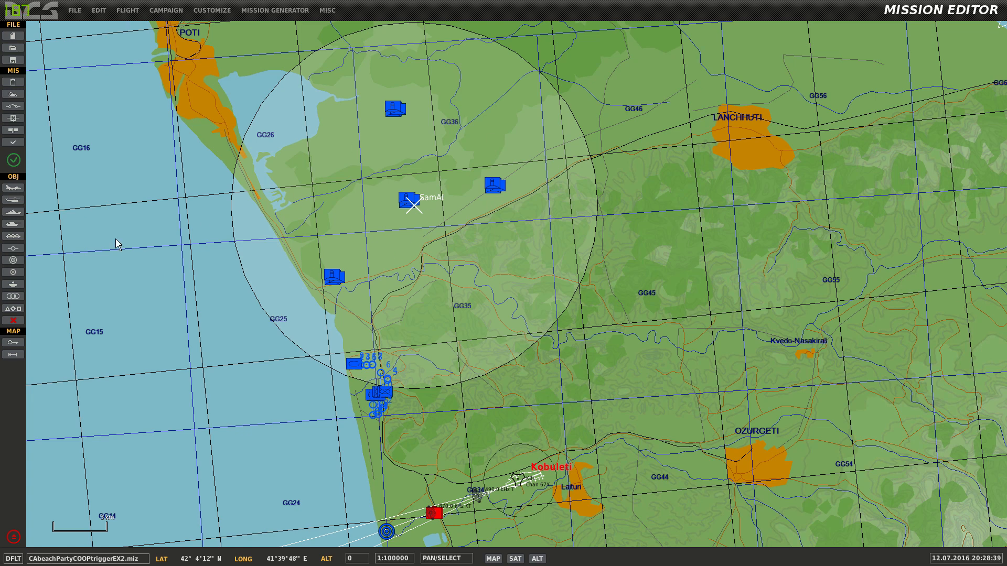
Step: Unhide the SamAll2 and SamAll3 trigger zones on the map and close the zone list
click(15, 297)
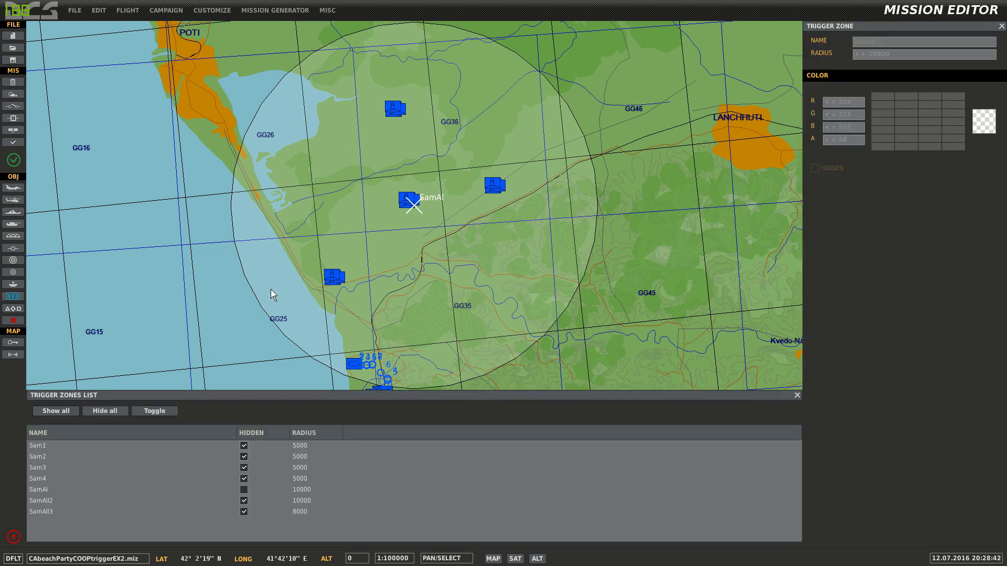
click(244, 501)
click(244, 512)
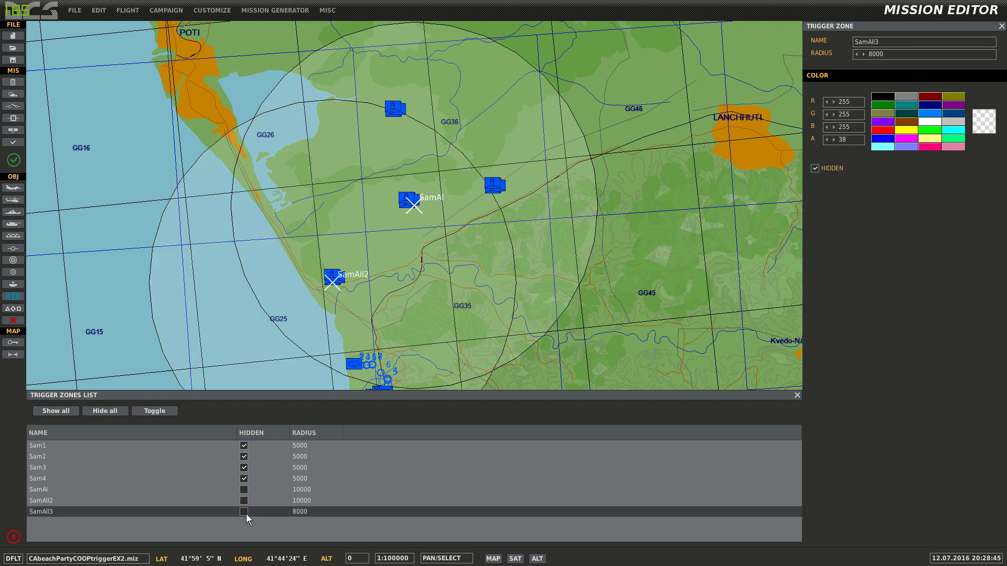
click(115, 150)
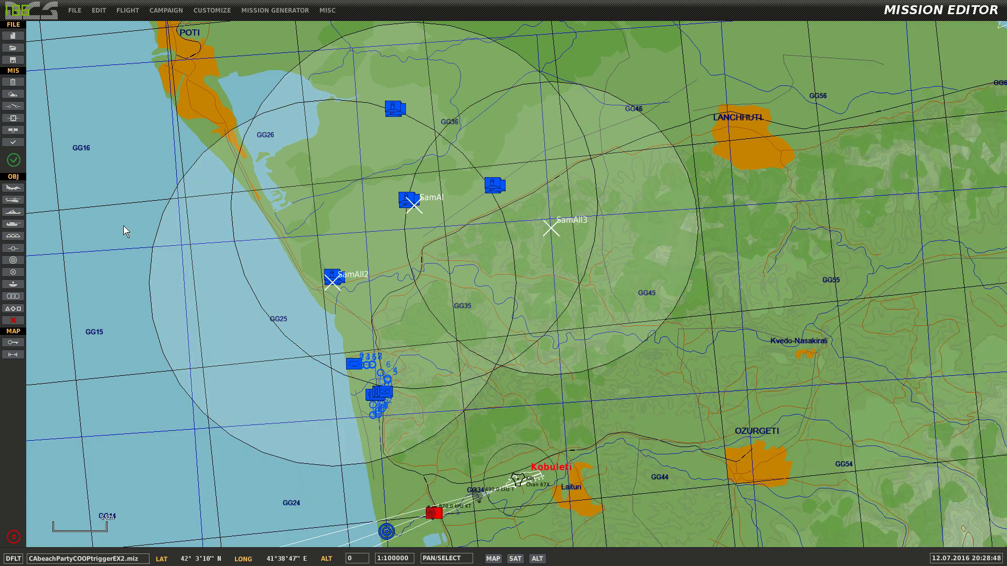
Step: Review the SamALL trigger's Red coalition-in-zone conditions and its Flag On action against the zones on the map
click(13, 106)
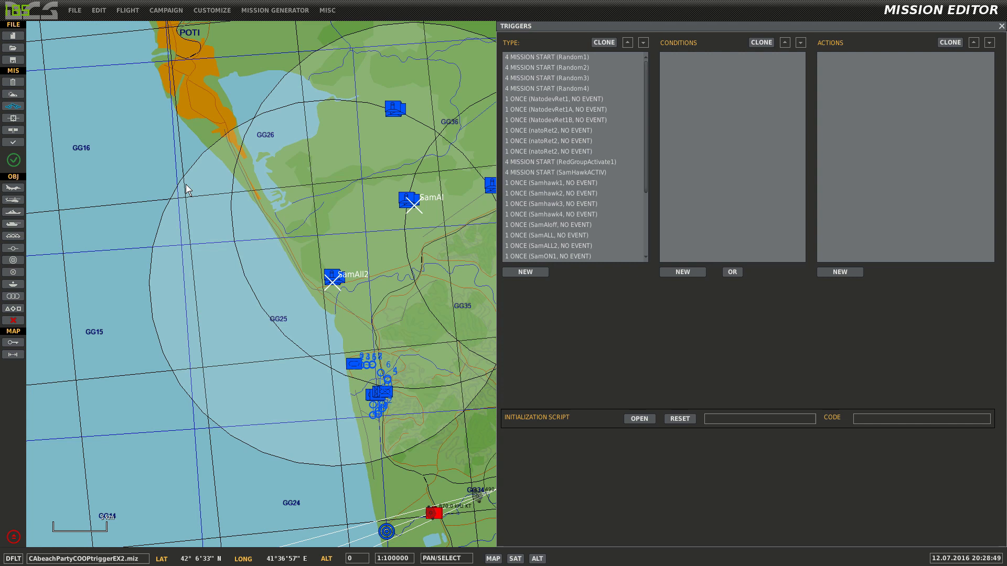
click(601, 234)
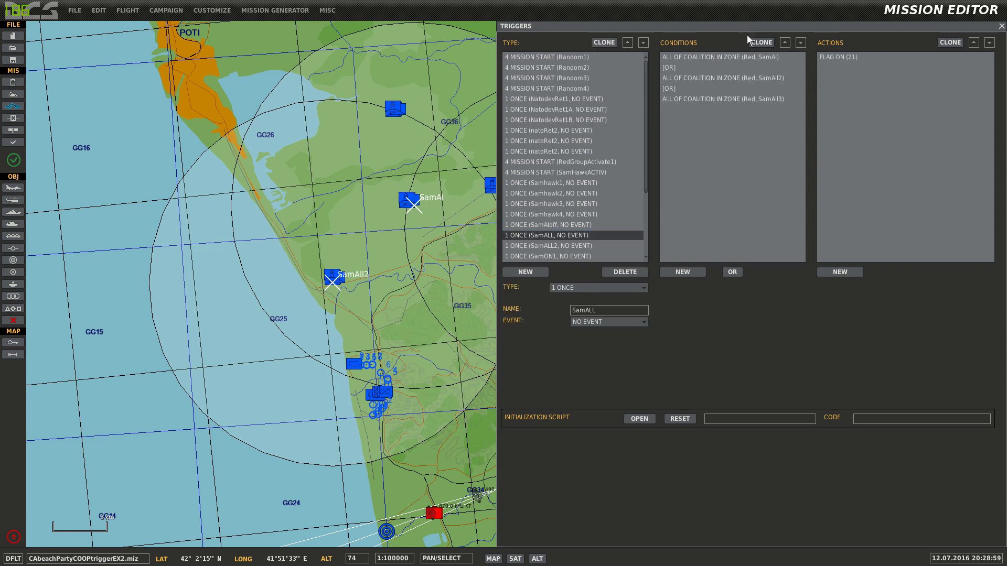
click(747, 56)
click(730, 100)
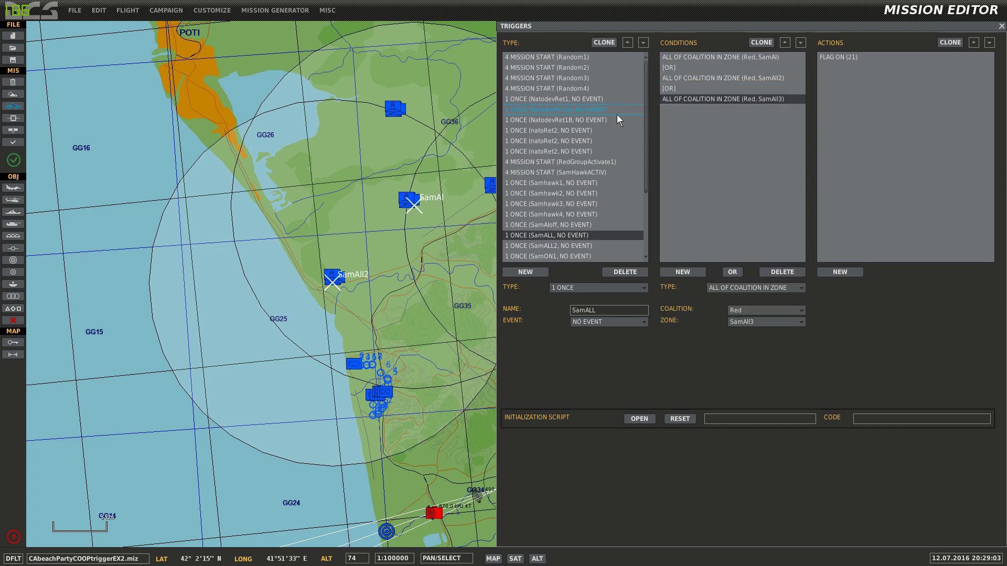
scroll(289, 283, down, 1)
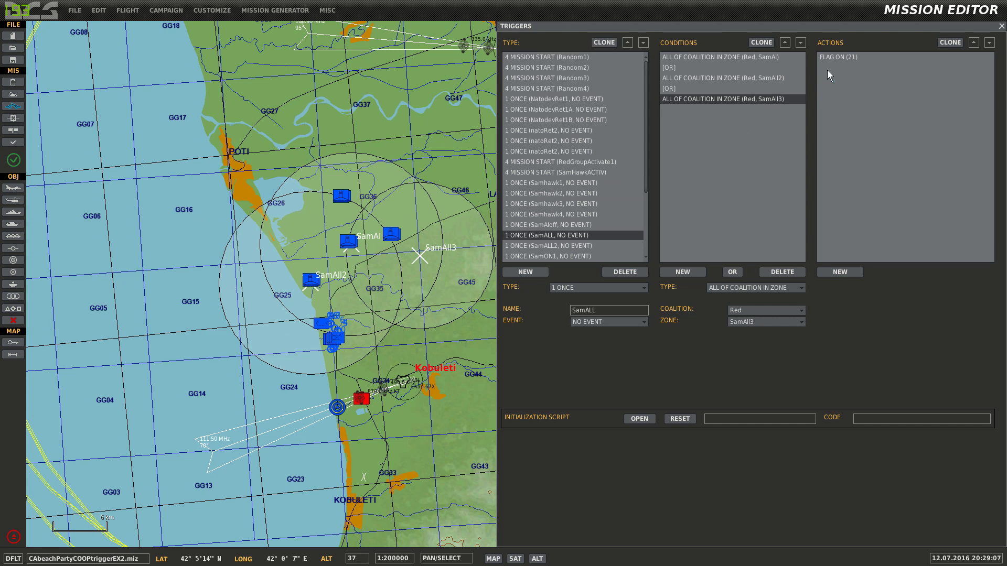
click(863, 58)
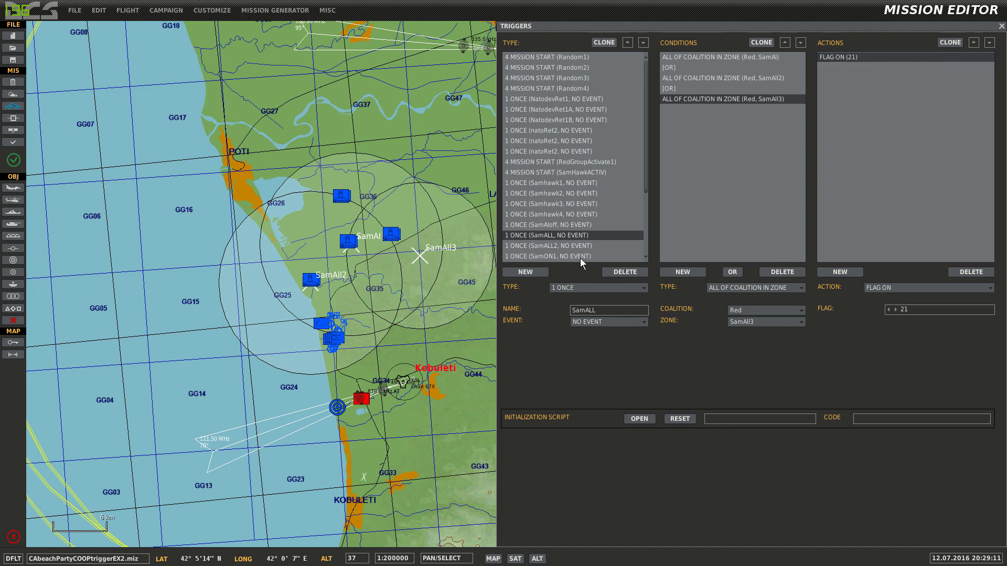
Step: Compare the SamALL2 trigger's flag conditions with the SamALL trigger's flag action and the Random2 trigger's random condition
click(572, 245)
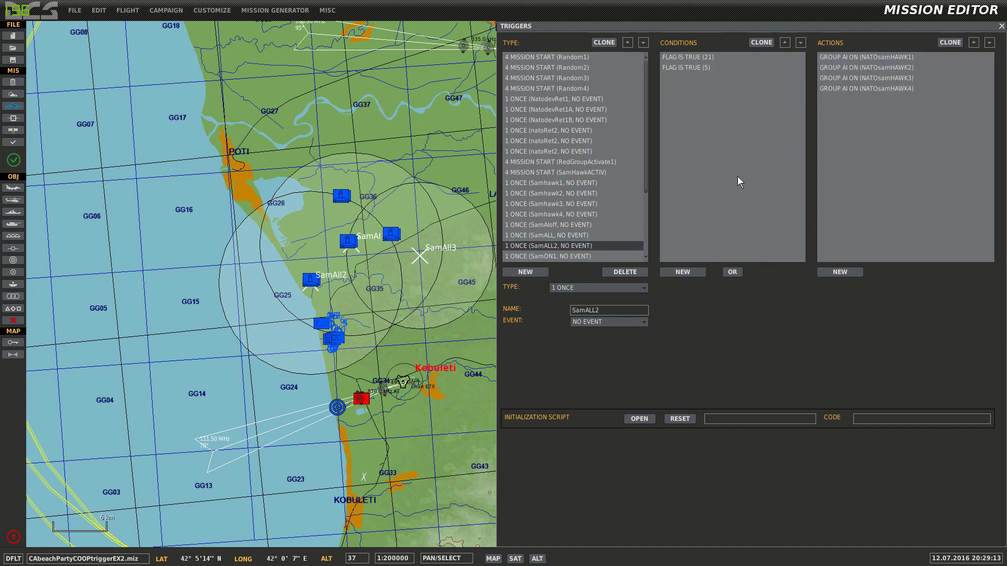
click(714, 58)
click(608, 235)
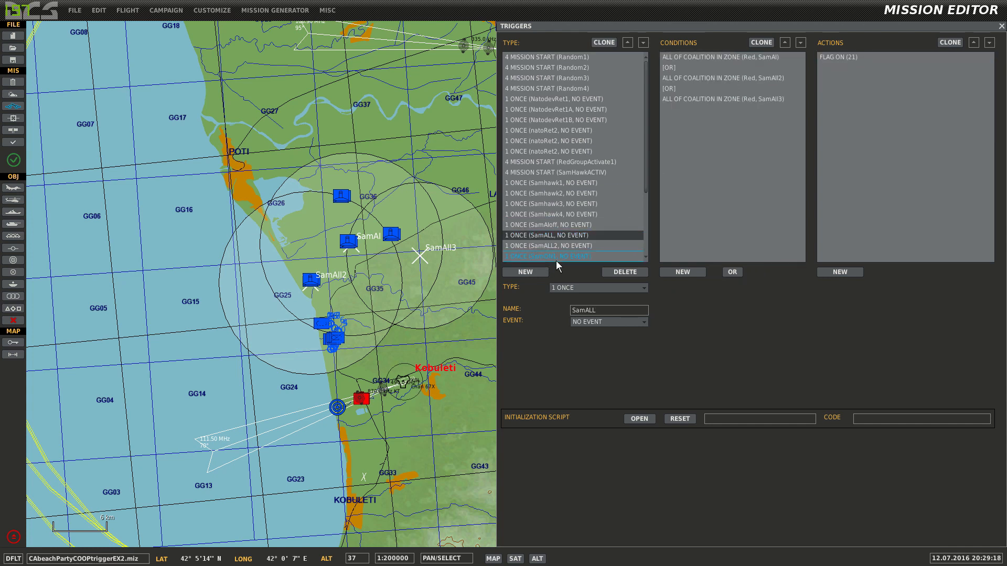
click(590, 246)
click(694, 71)
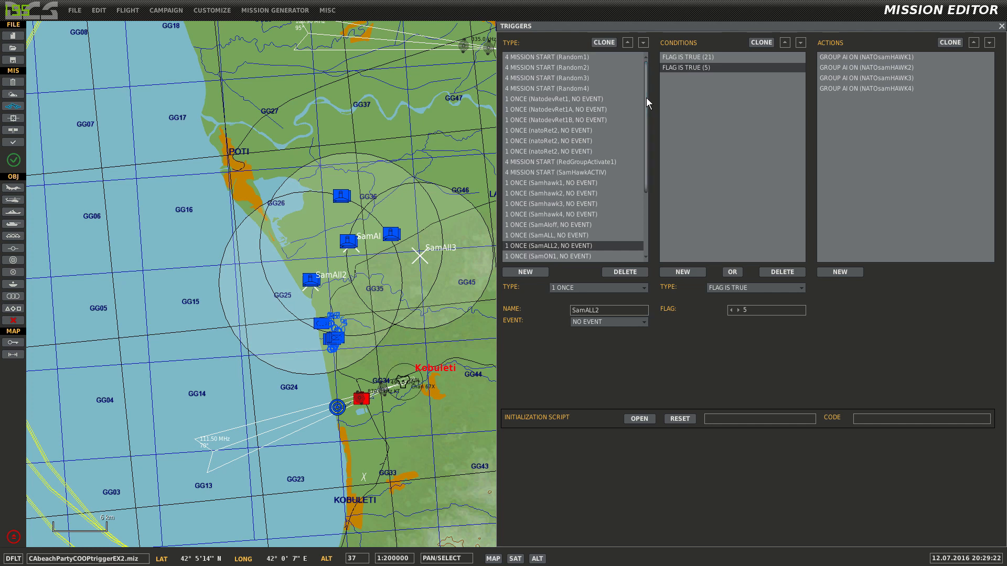
click(568, 68)
click(697, 59)
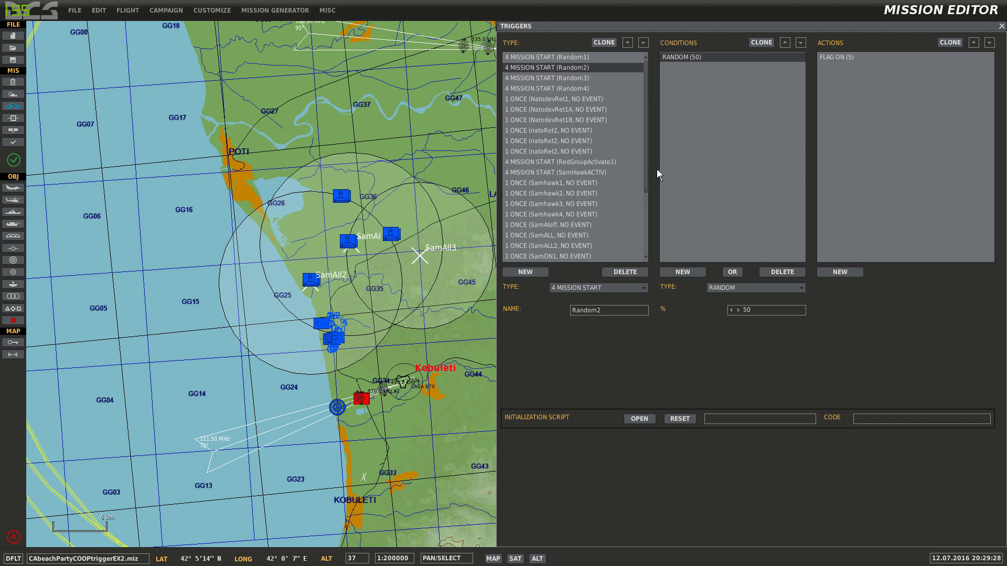
Step: Review the SamALL2 trigger's condition on flag 21 alongside its Group AI On actions for the four Hawk groups
click(605, 244)
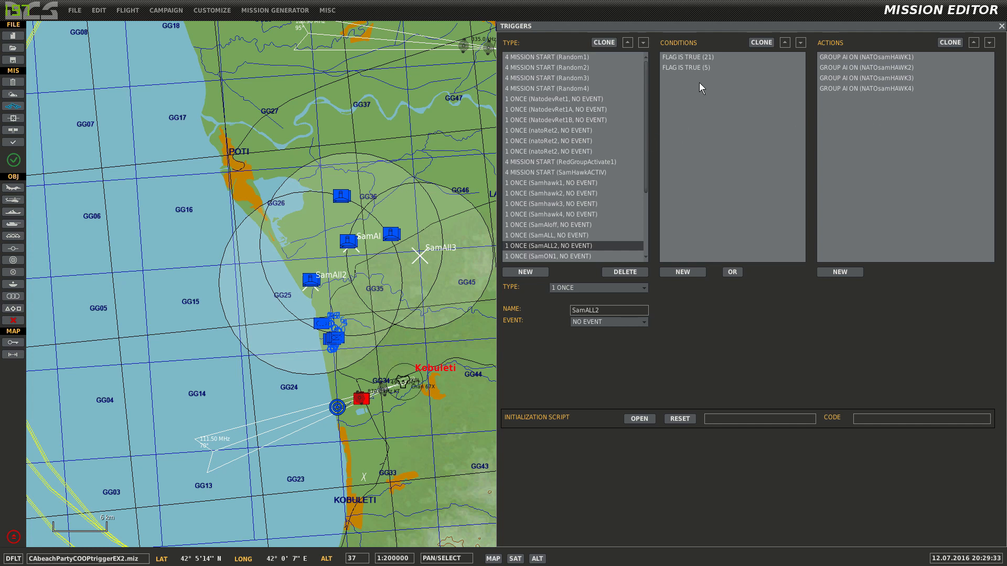
click(710, 62)
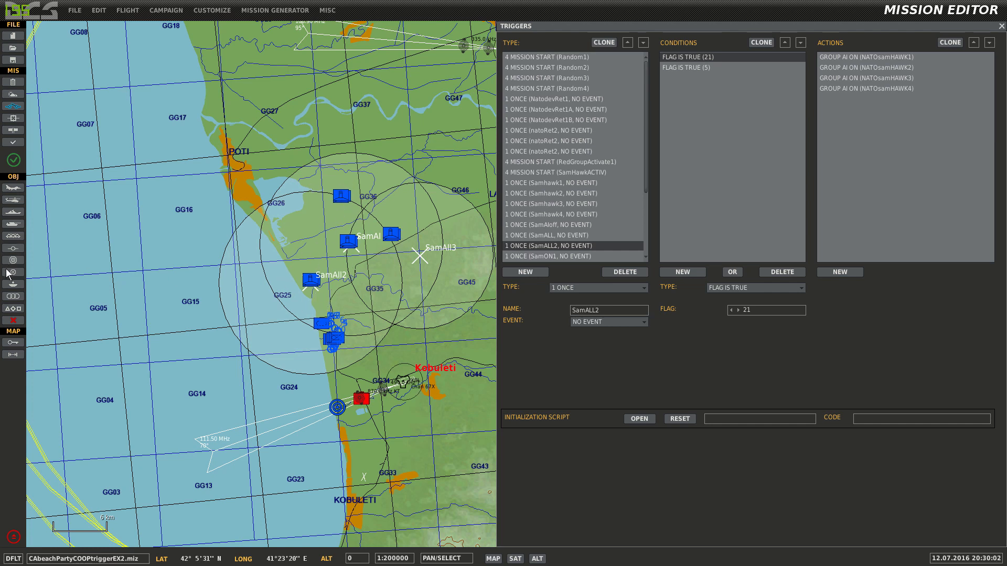
Step: Hide the SamAI, SamAll2 and SamAll3 trigger zones, unhide Sam1 to Sam4 on the map, and close the zone list
click(13, 296)
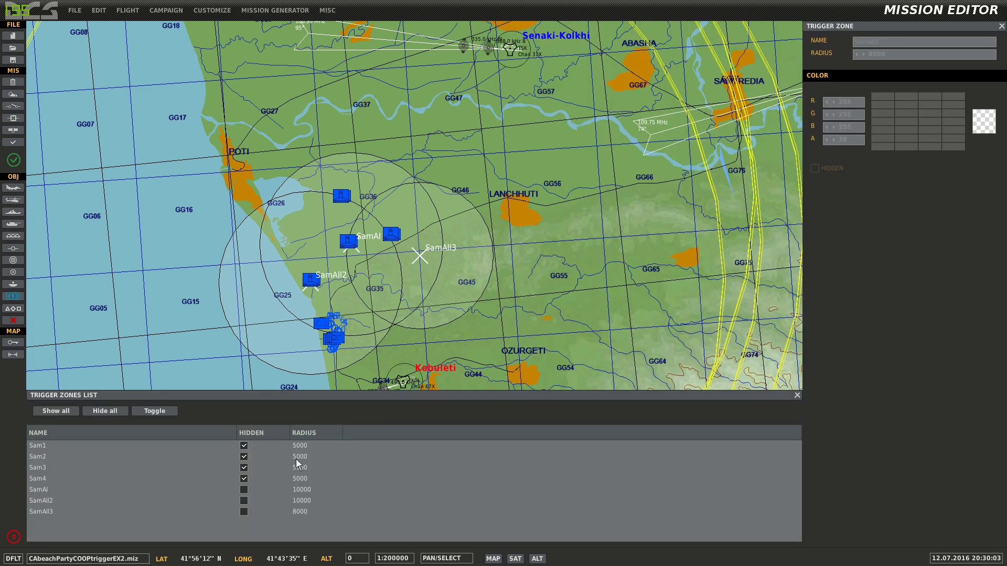
click(243, 489)
click(244, 500)
click(244, 511)
click(244, 478)
click(243, 468)
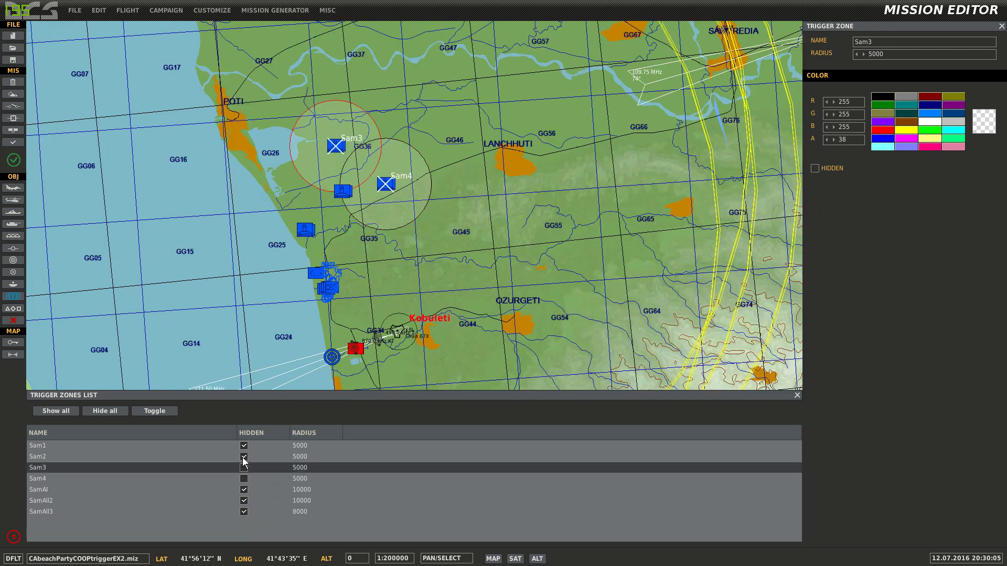
click(243, 456)
click(244, 446)
click(207, 239)
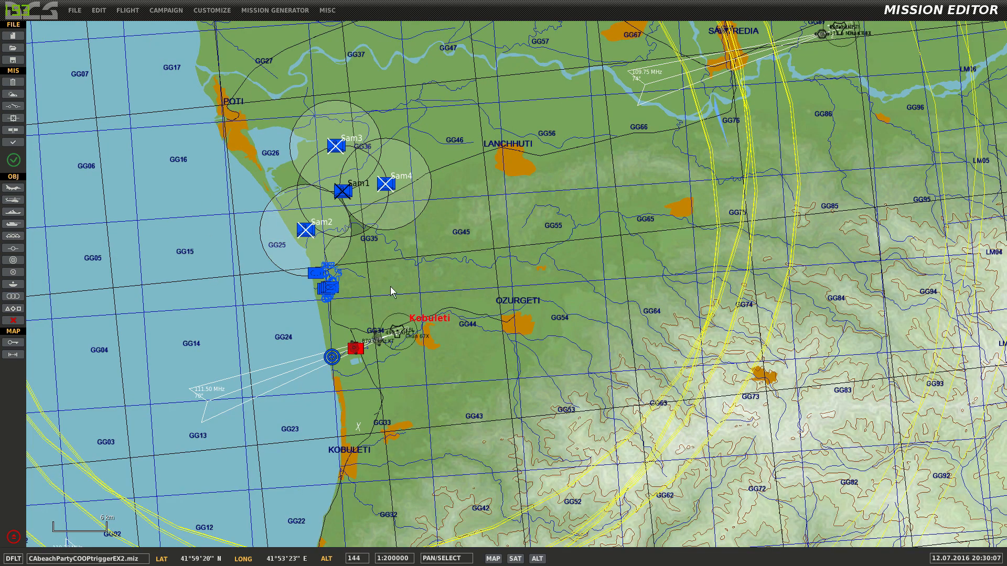
Step: Review the SamON1 trigger's Red coalition-in-zone condition for Sam1 and its Group AI On action for NATOsamHAWK1
click(13, 107)
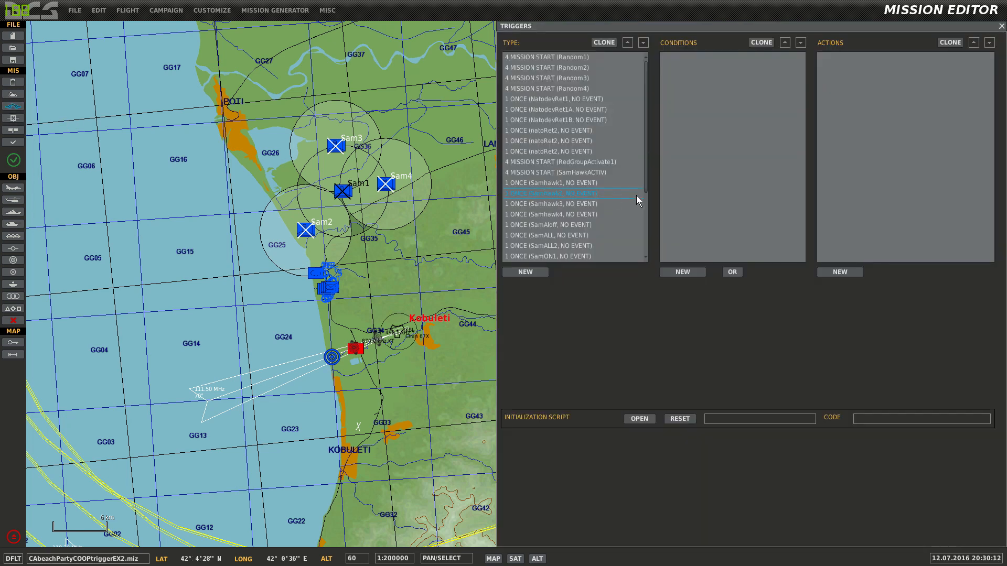
click(603, 183)
scroll(601, 217, down, 3)
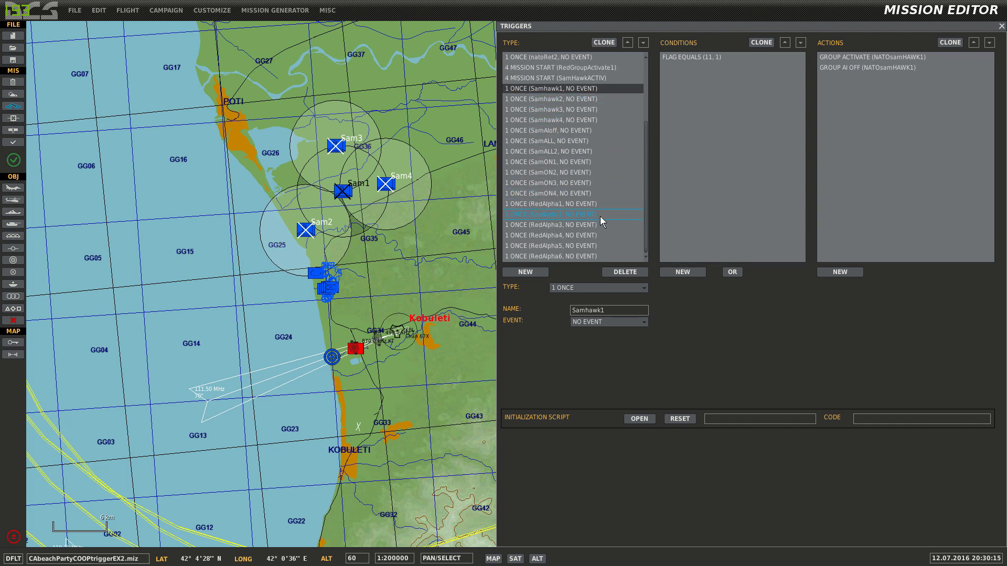
click(602, 142)
click(600, 162)
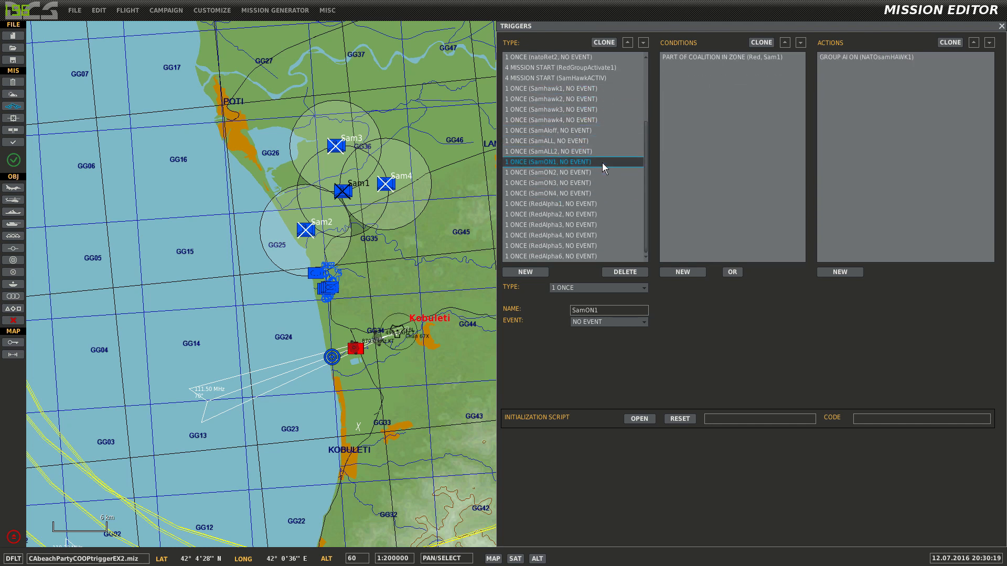
click(697, 56)
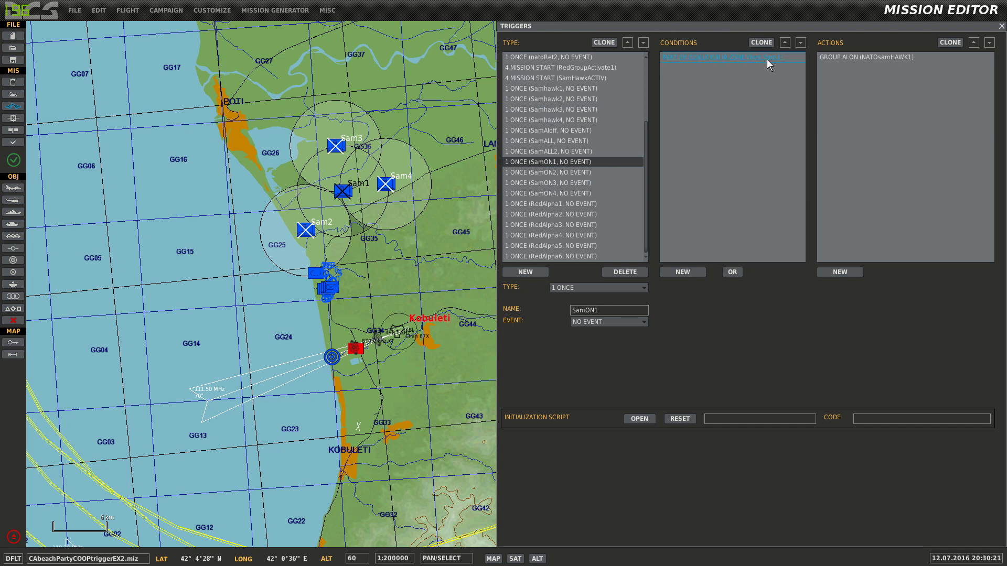
click(867, 58)
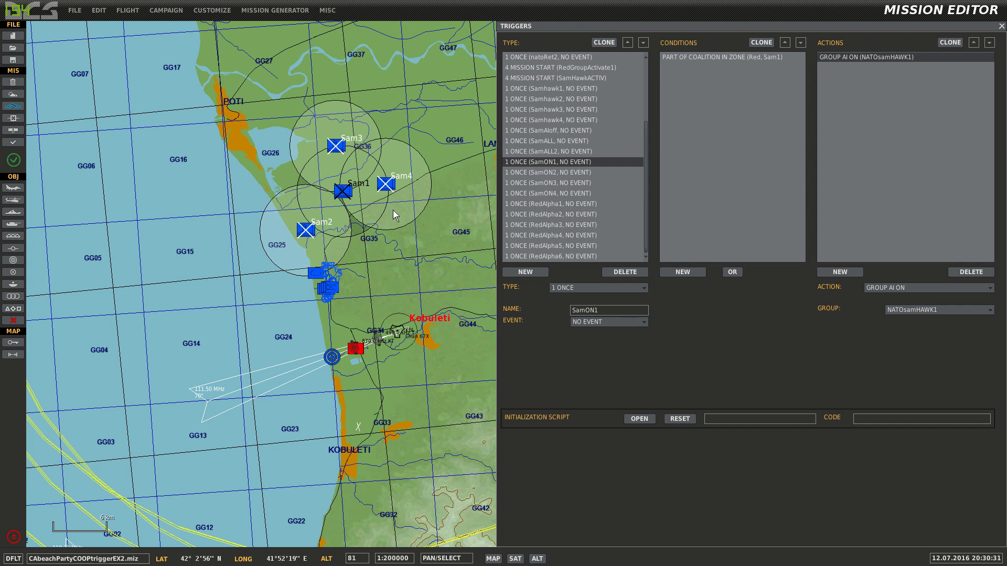
Step: Check the zone conditions and Group AI On actions of the SamON2, SamON3 and SamON4 triggers
click(611, 176)
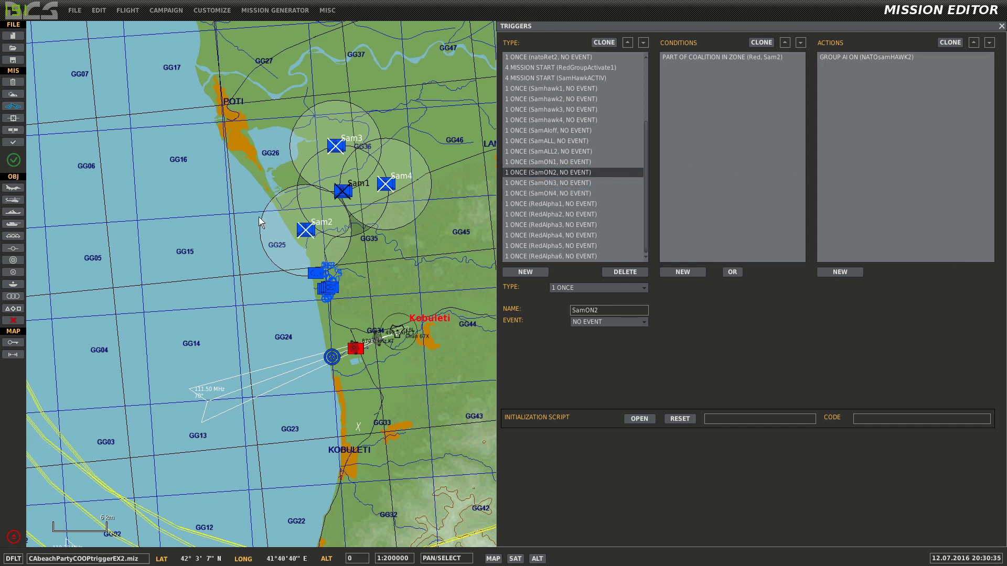
click(596, 184)
click(531, 193)
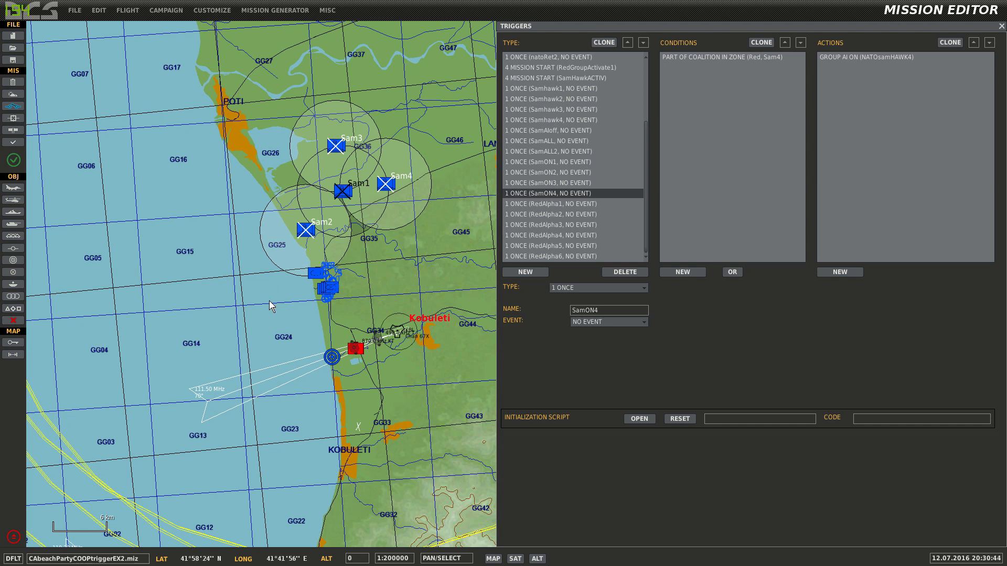
Step: Examine the Sam1 to Sam4 zones on the map in relation to the surrounding units and airfields, and close the triggers list
scroll(285, 297, up, 2)
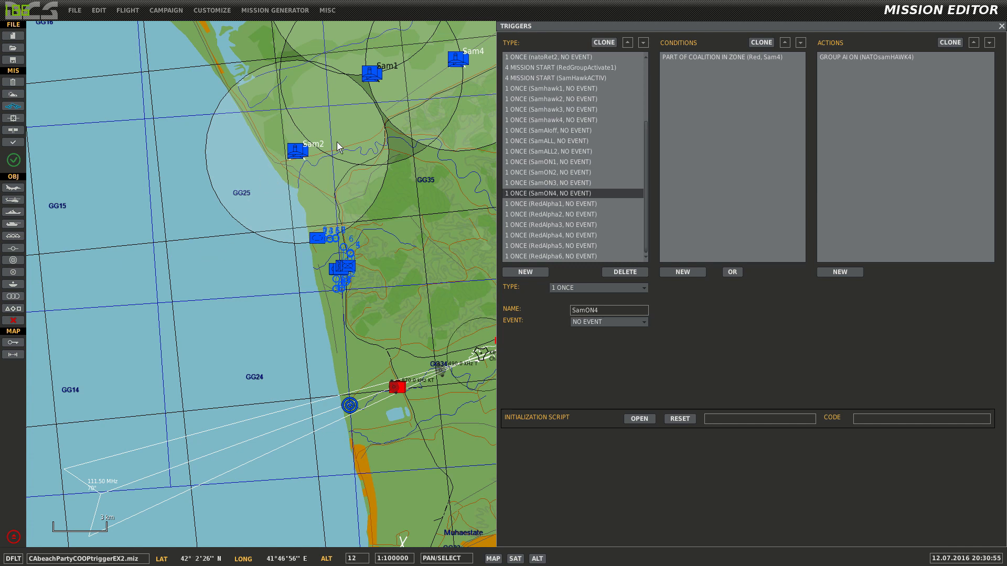
scroll(337, 141, down, 1)
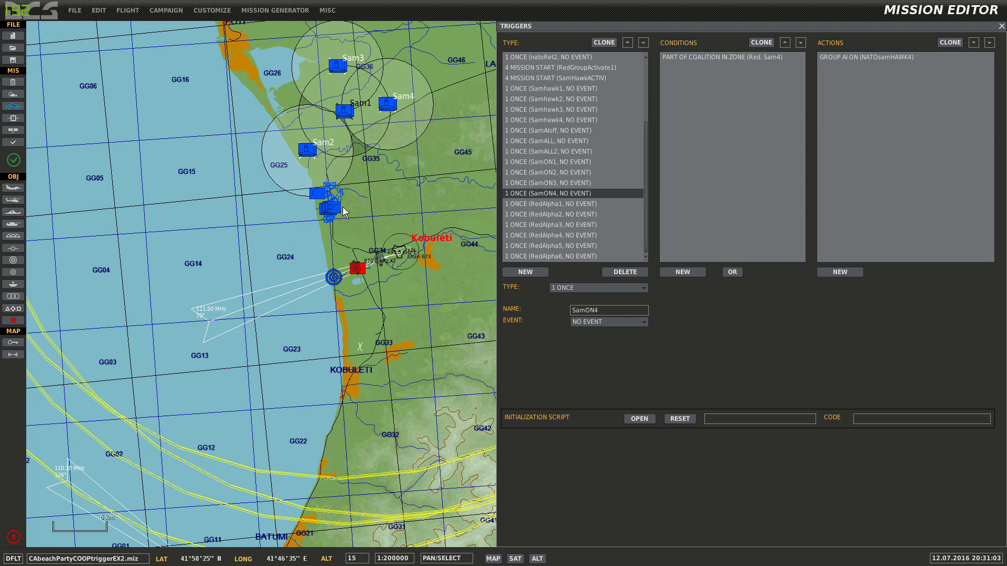
right_drag(406, 197, 345, 279)
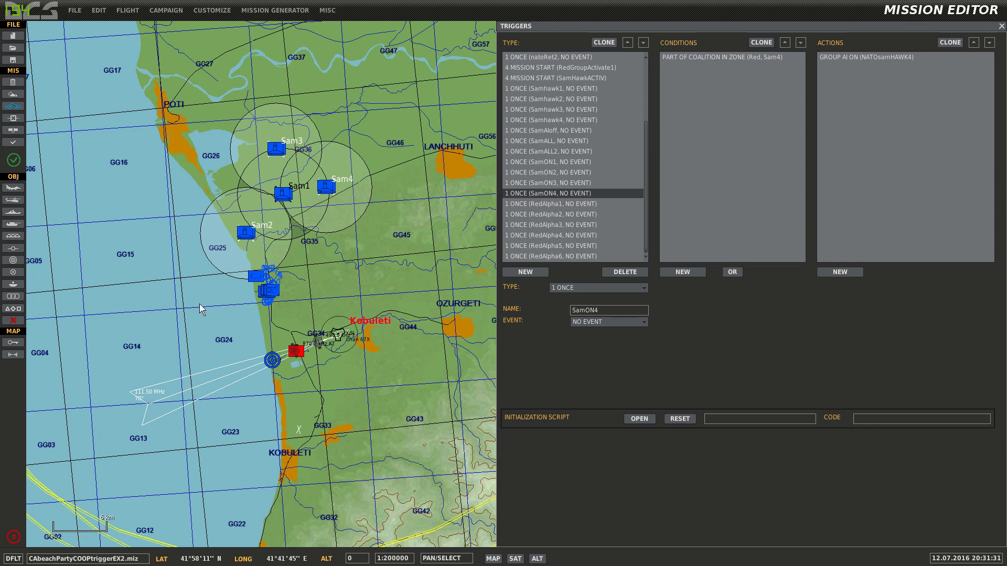
scroll(195, 264, down, 2)
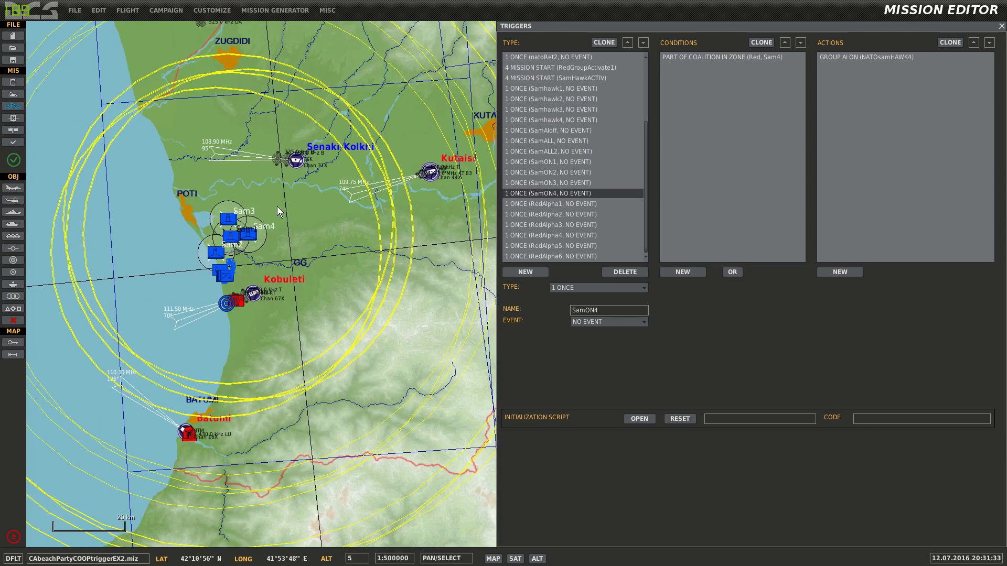
scroll(223, 249, up, 2)
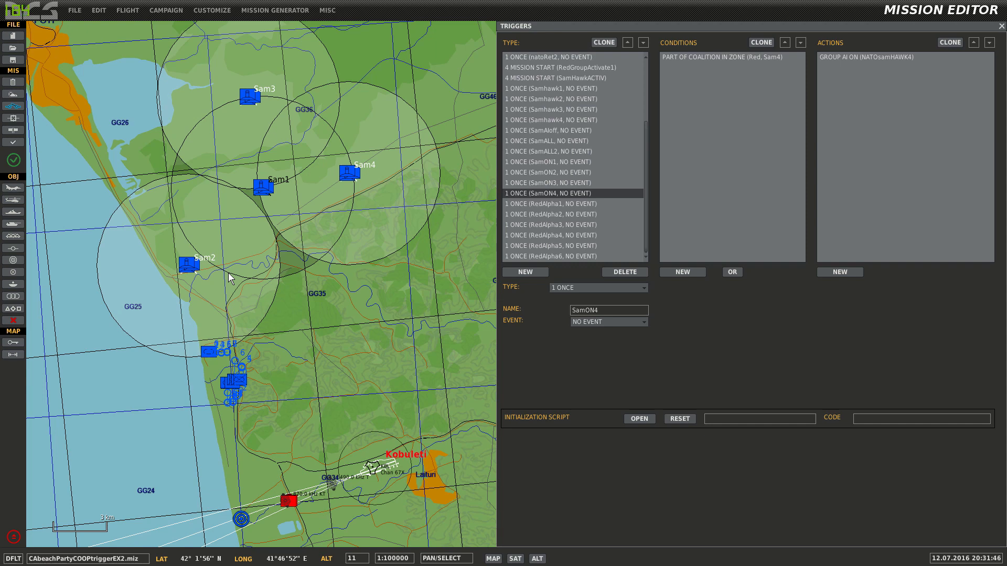
scroll(228, 272, down, 1)
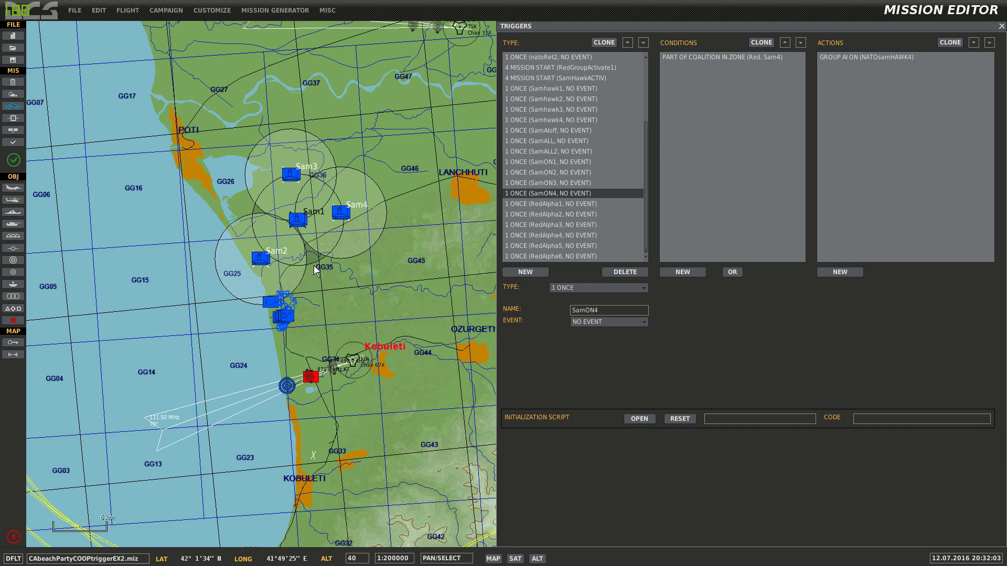
key(Escape)
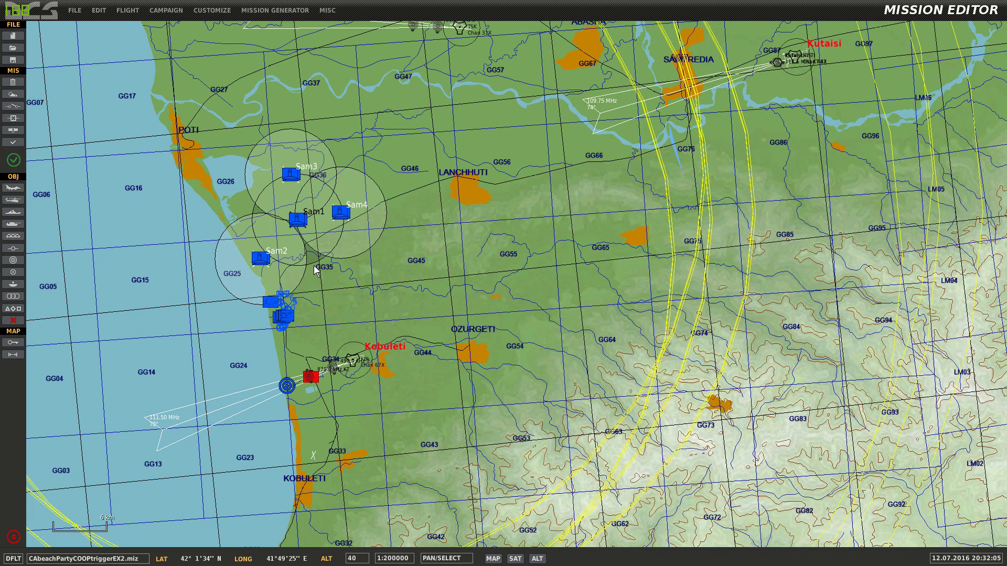
Step: Examine the blue ground units and their routes along the coast between the Sam2 zone and Kobuleti
scroll(341, 295, down, 2)
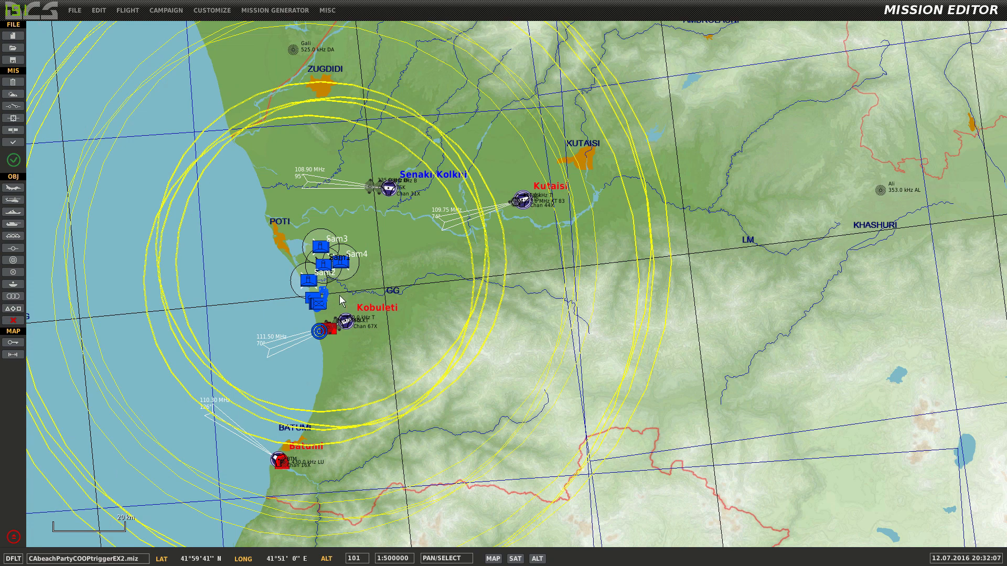
scroll(362, 295, up, 3)
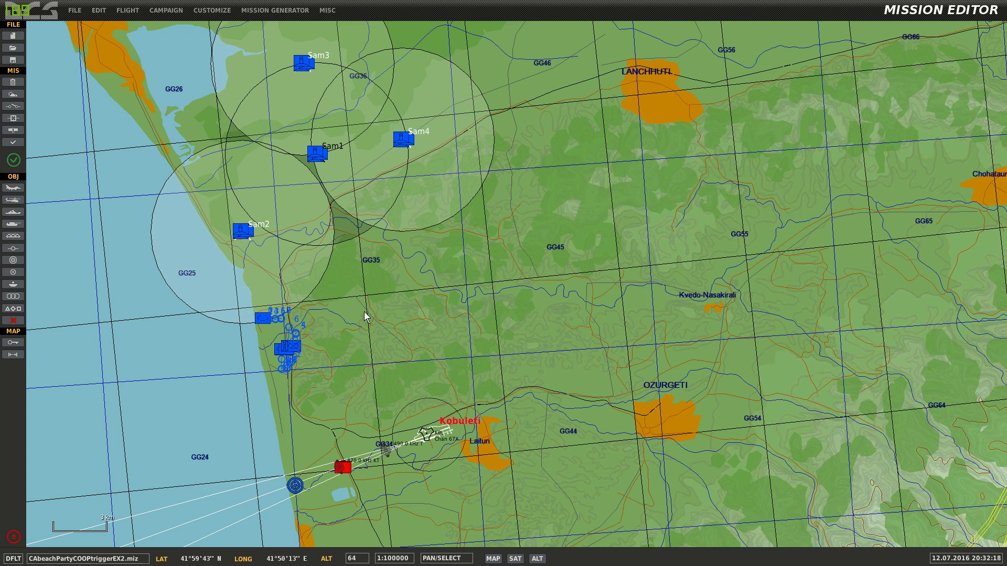
drag(371, 313, 573, 353)
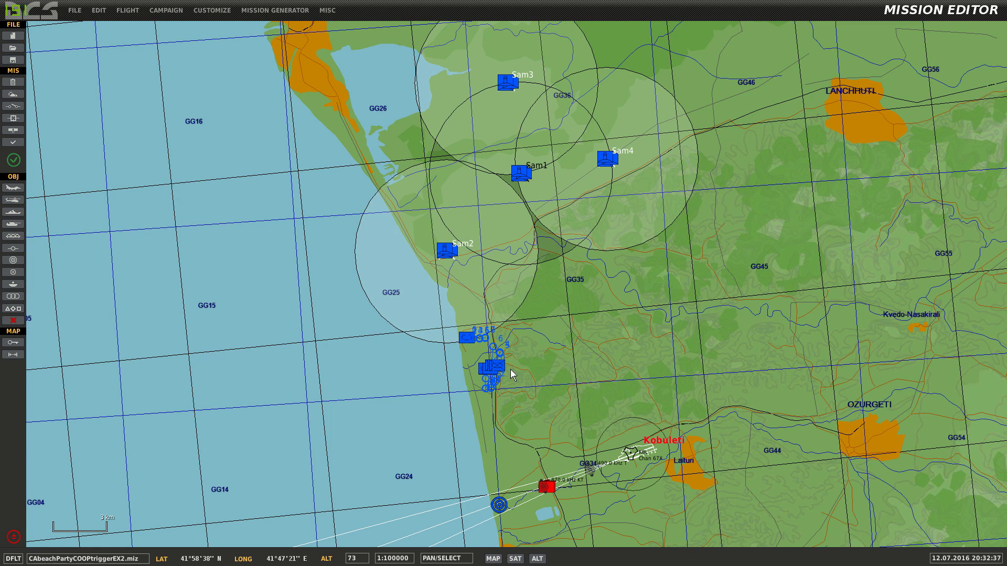
scroll(613, 352, up, 3)
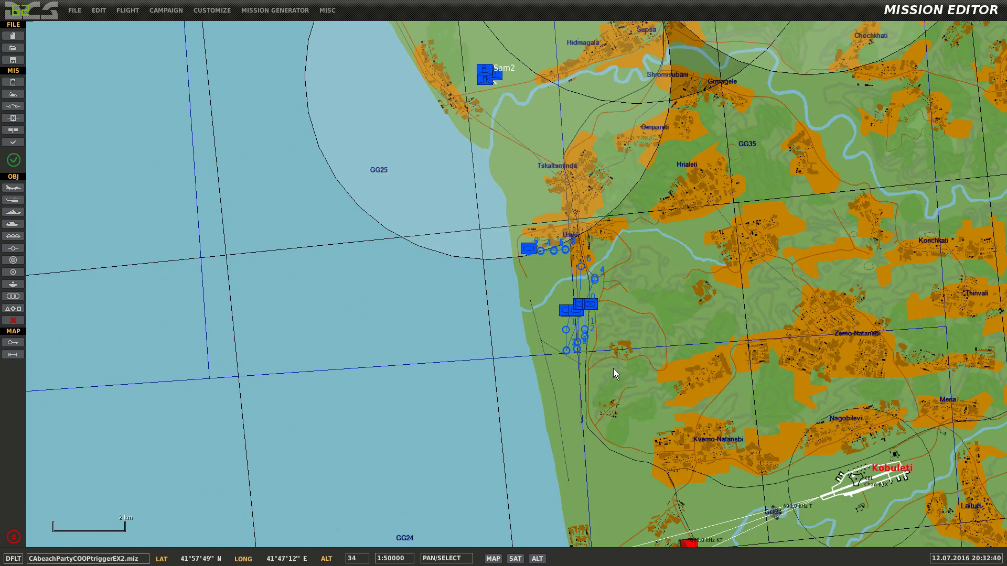